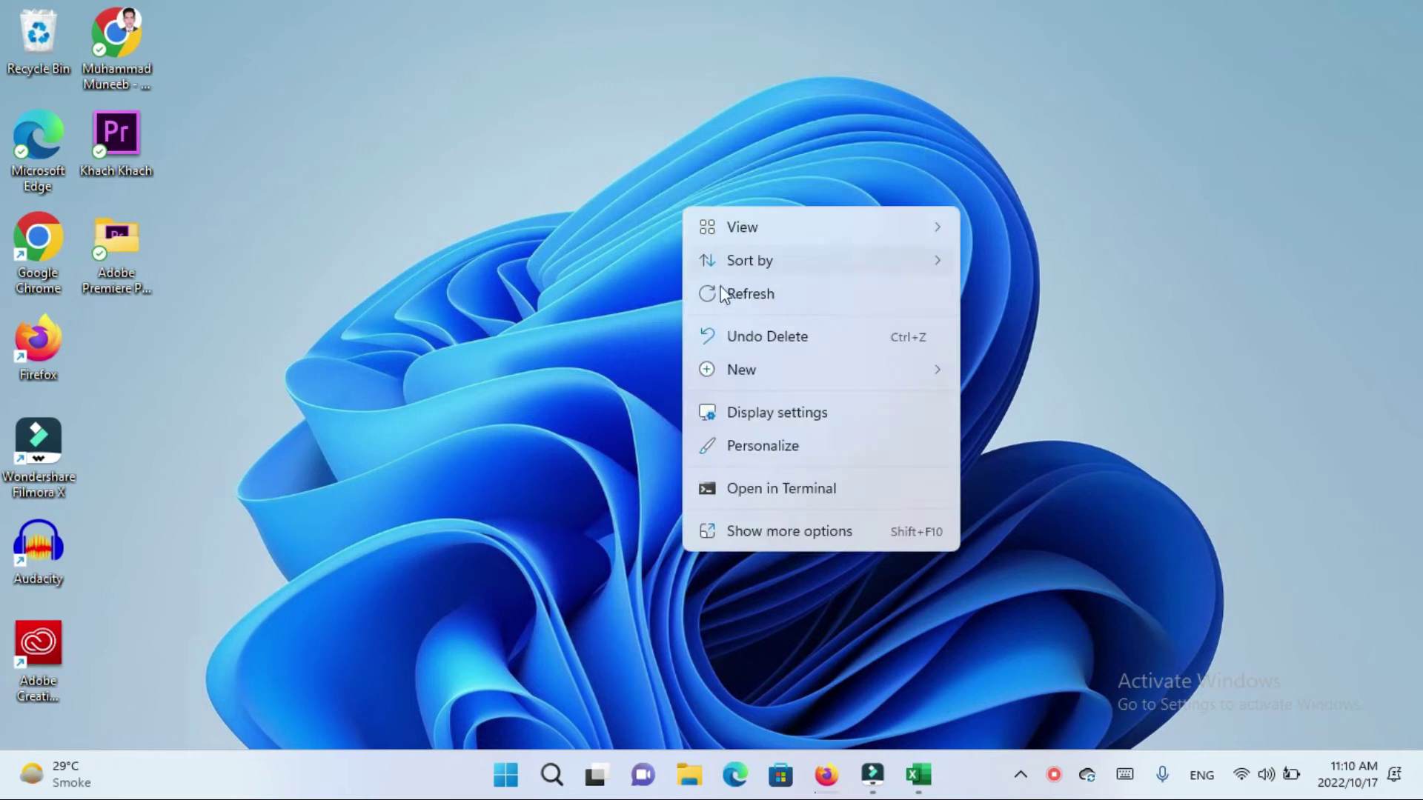
- Refresh the desktop, search Windows for "ser" and open the Services app
left_click(750, 308)
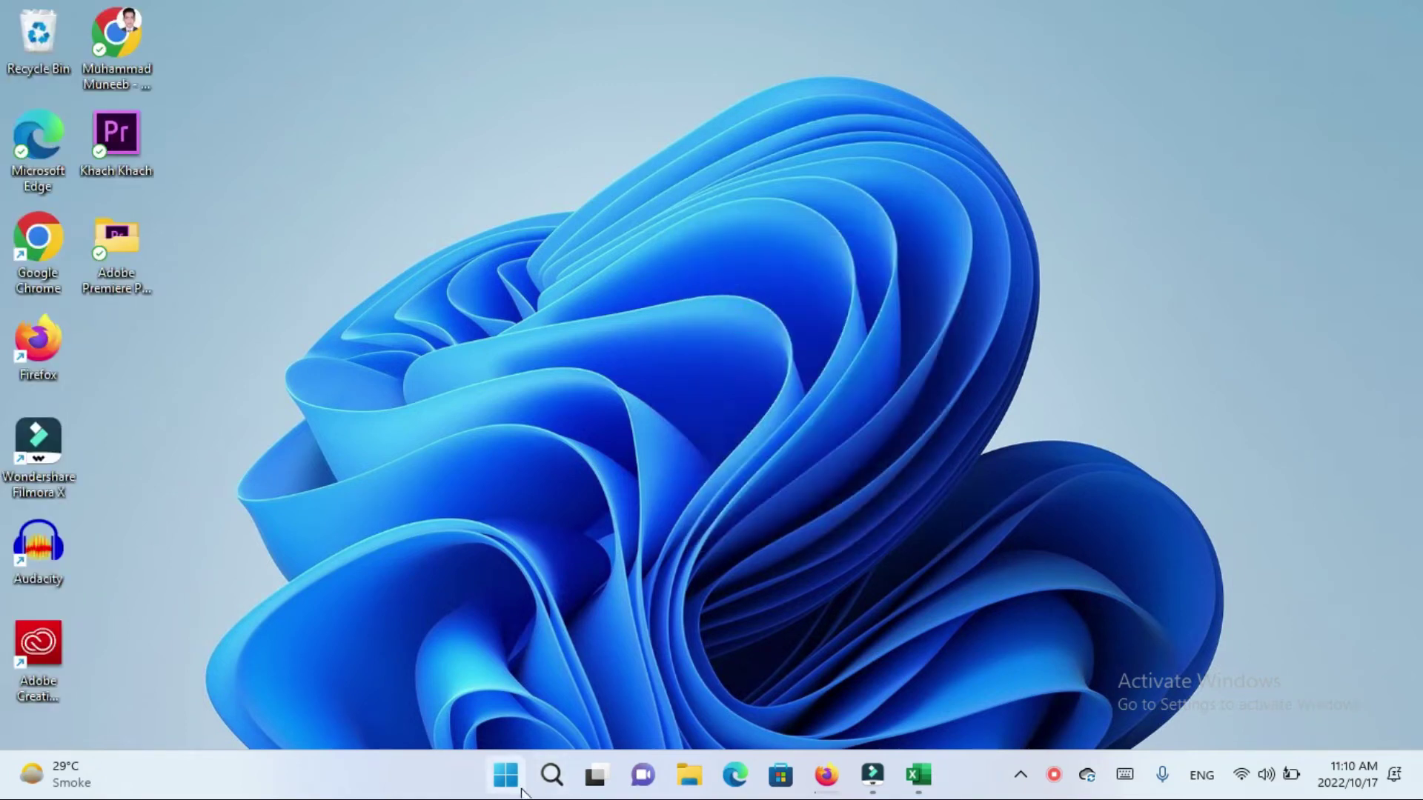
left_click(551, 775)
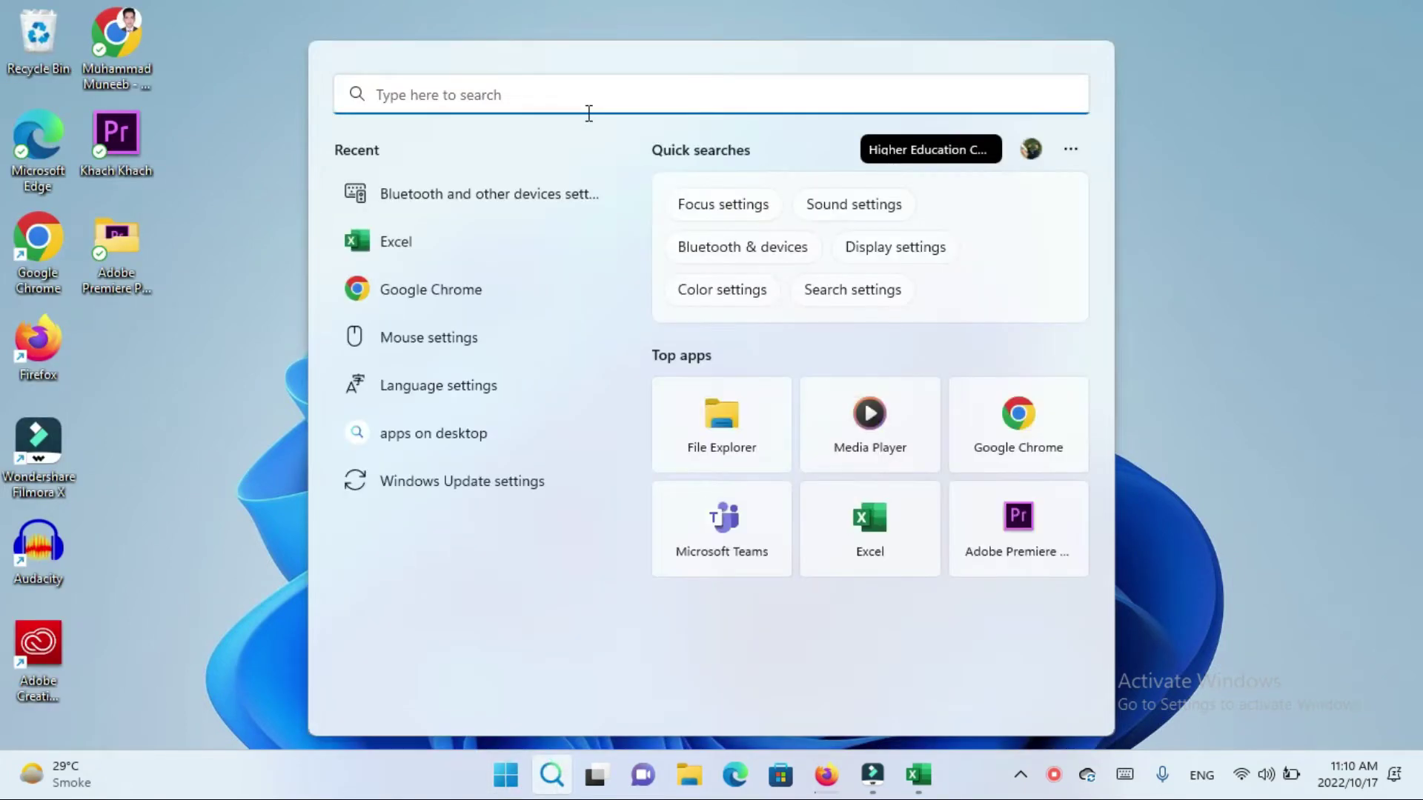
type("ser")
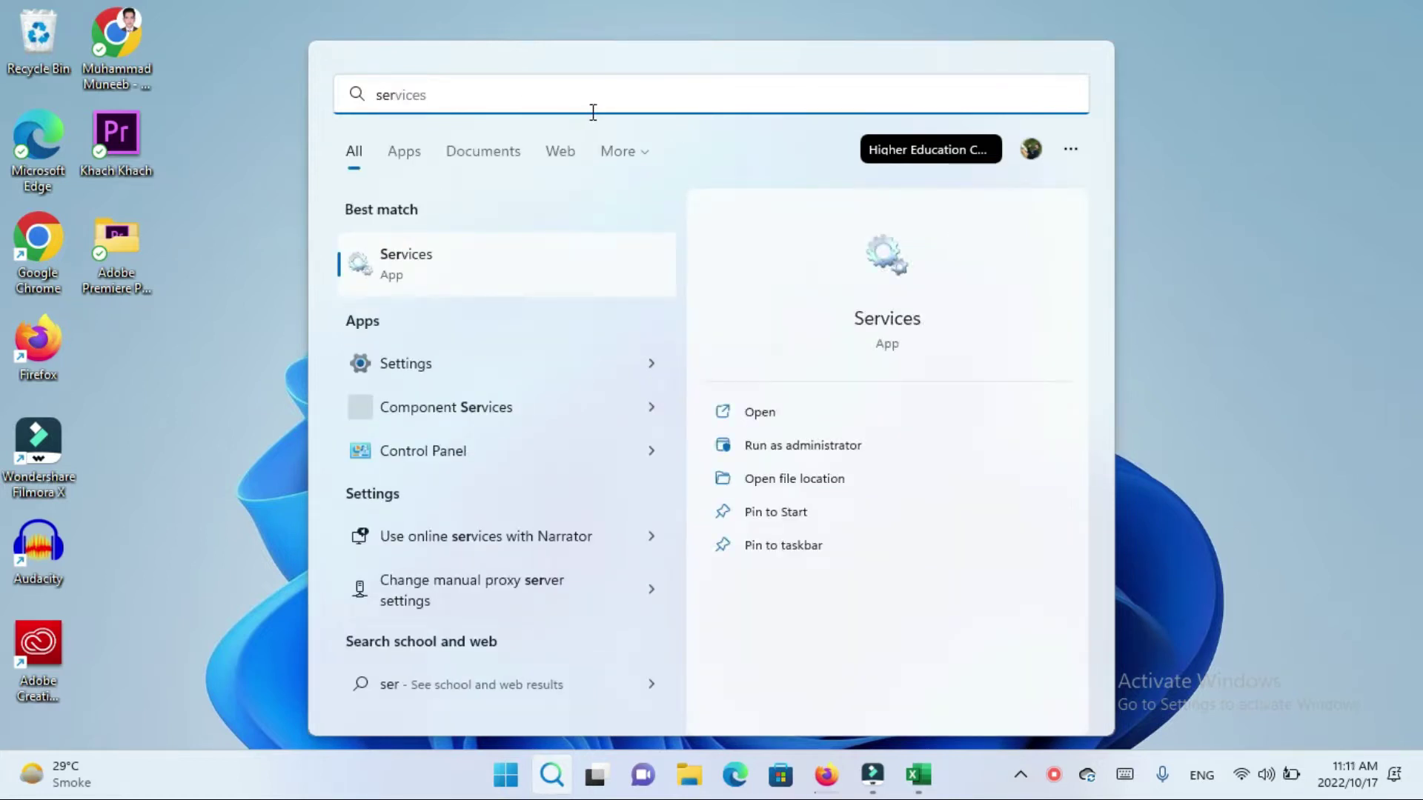
left_click(474, 256)
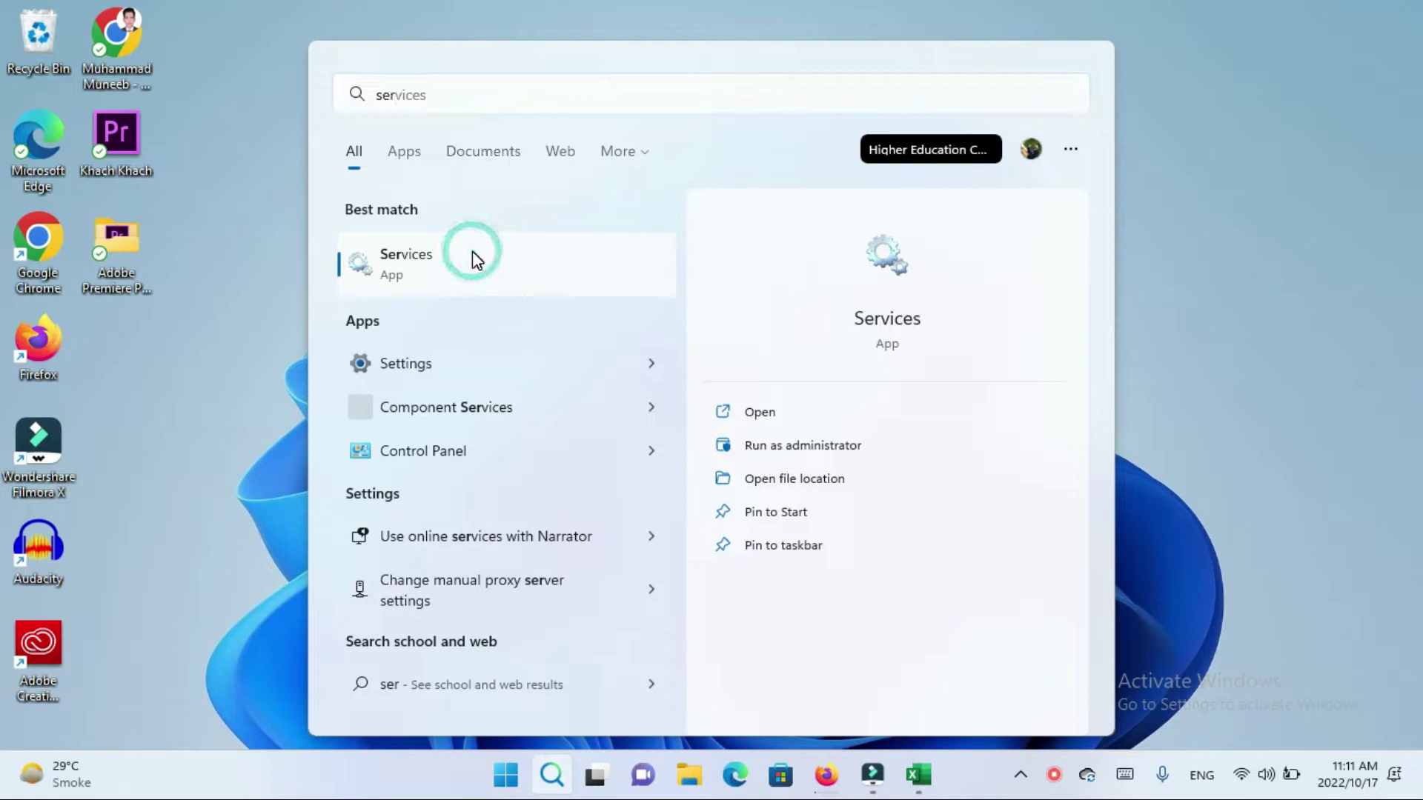
left_click_drag(542, 115, 667, 105)
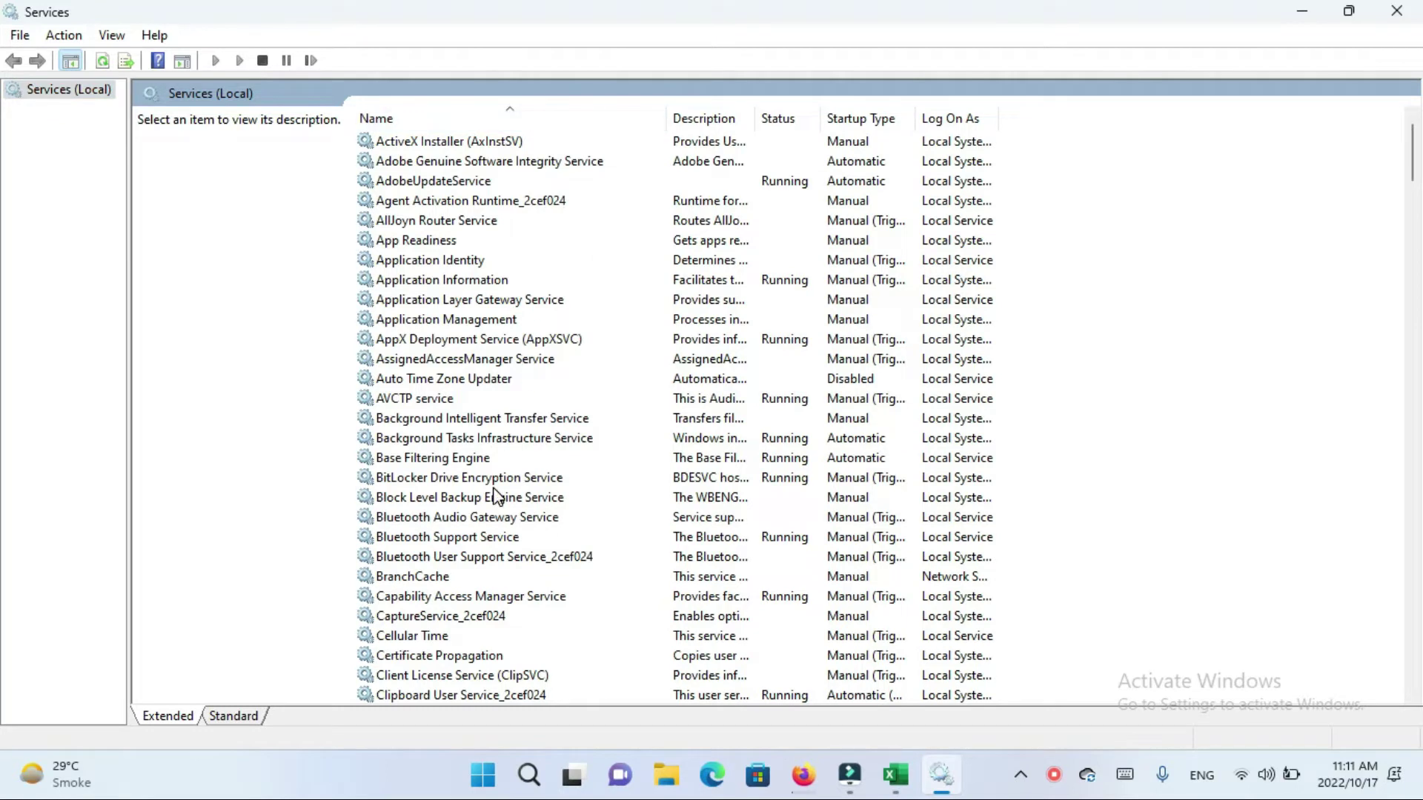
- Open the properties of the Bluetooth Support Service and set its startup type to Automatic
double_click(446, 538)
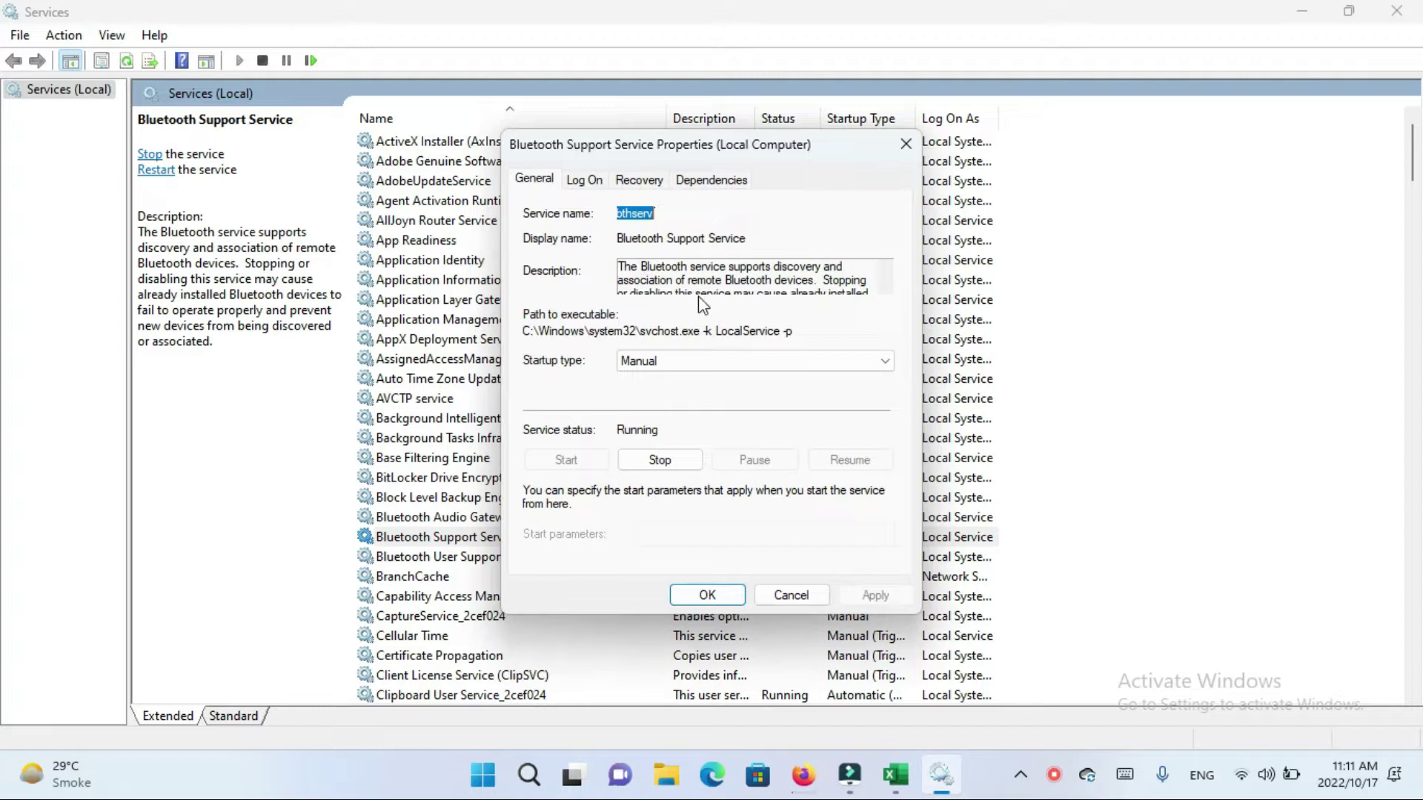
left_click(692, 362)
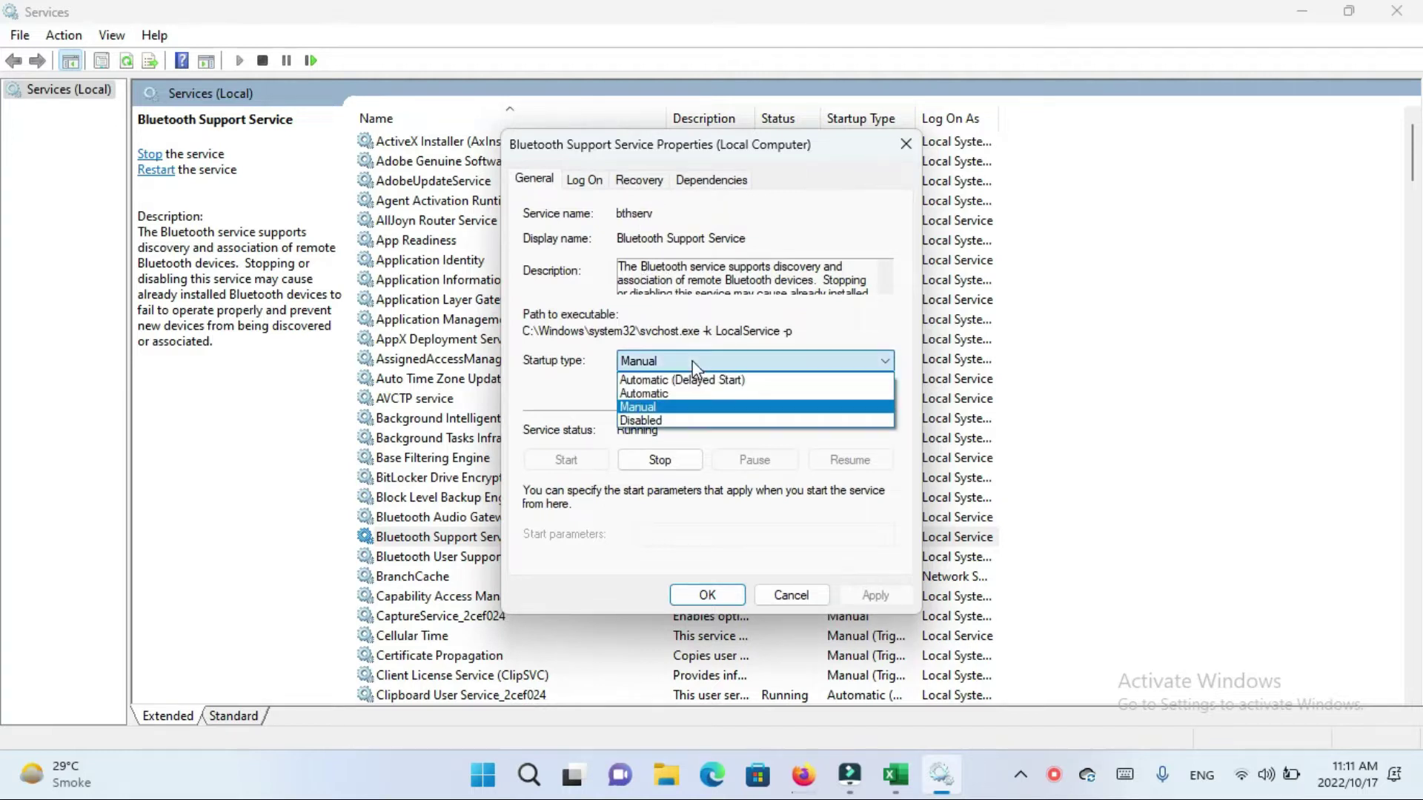
left_click(680, 394)
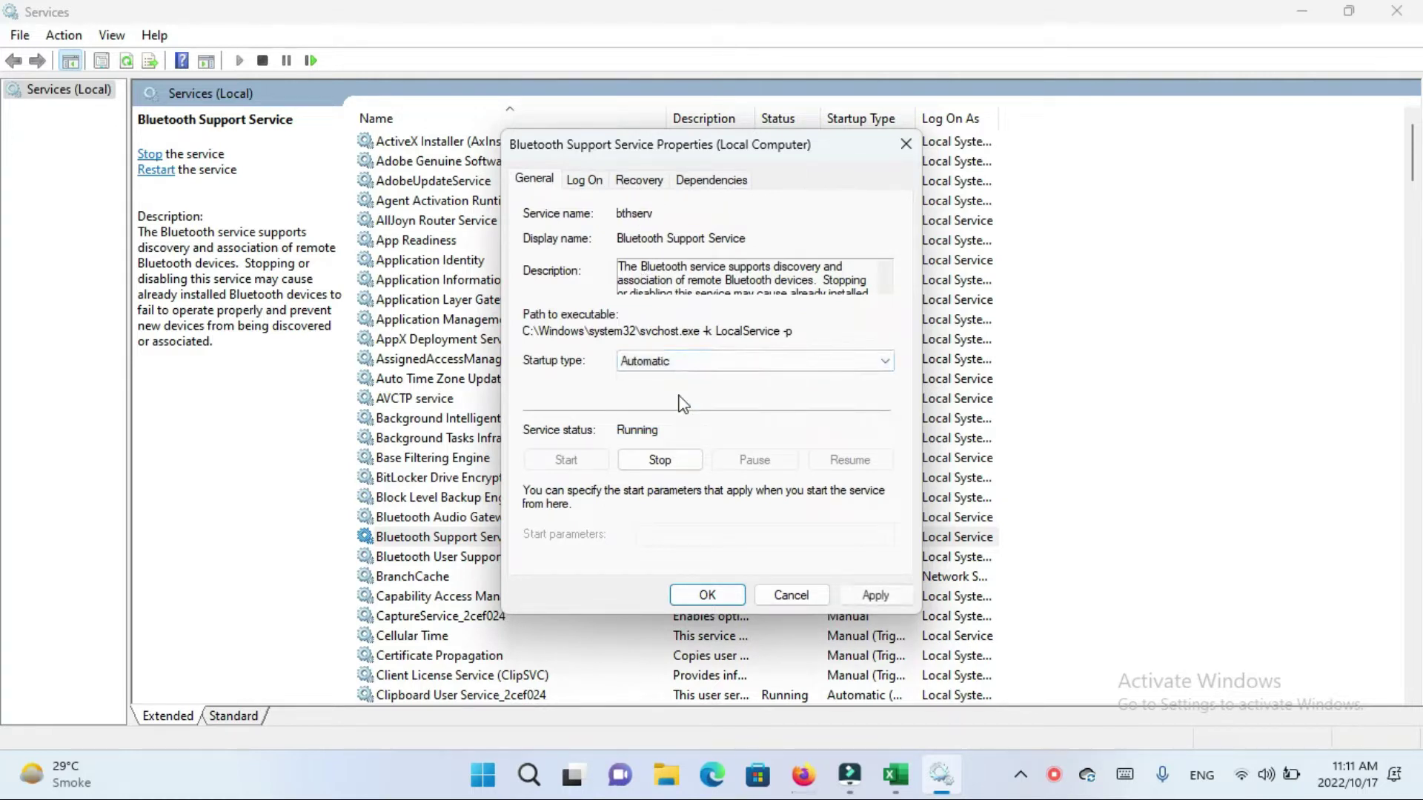
- Stop and restart the Bluetooth Support Service, apply its properties and close the Services window
left_click(667, 466)
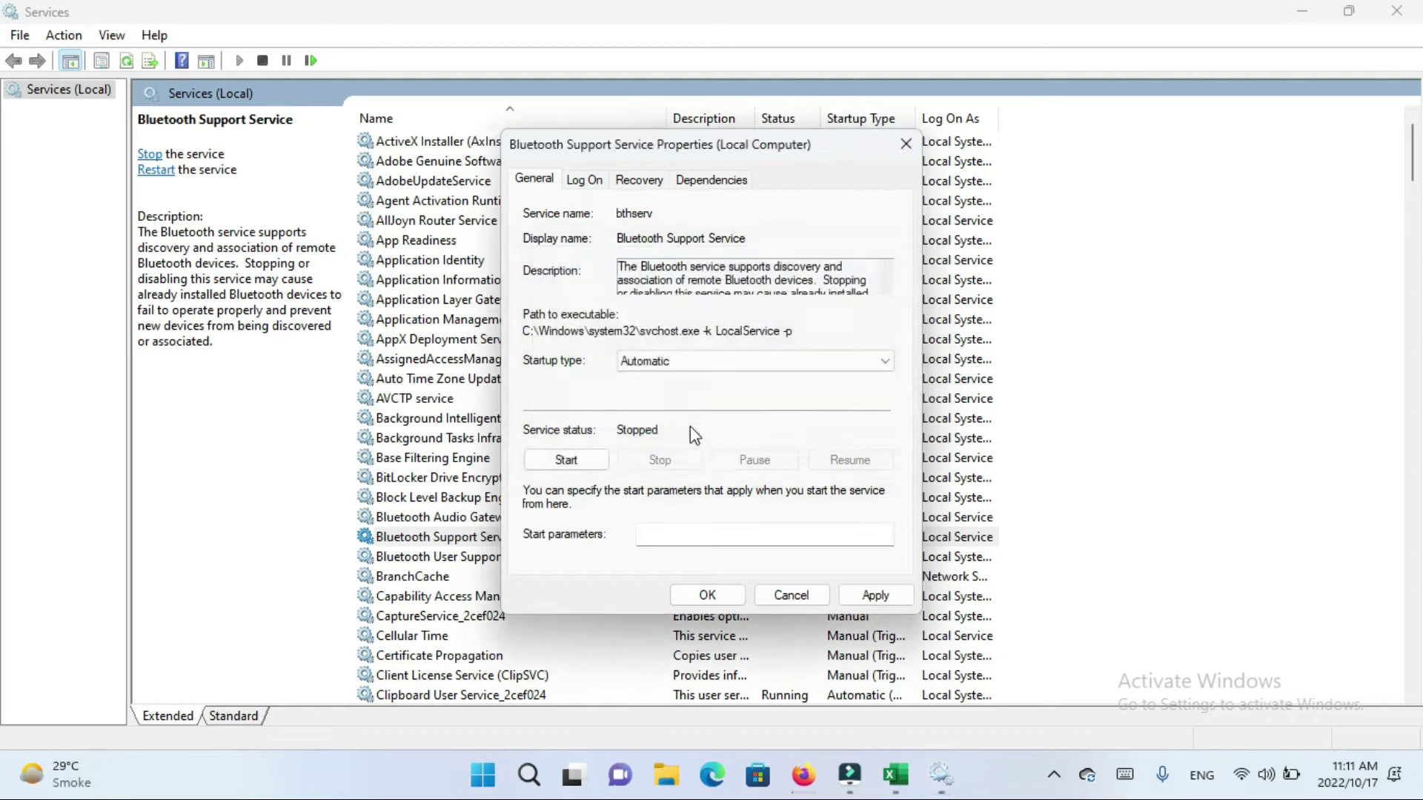
left_click(566, 461)
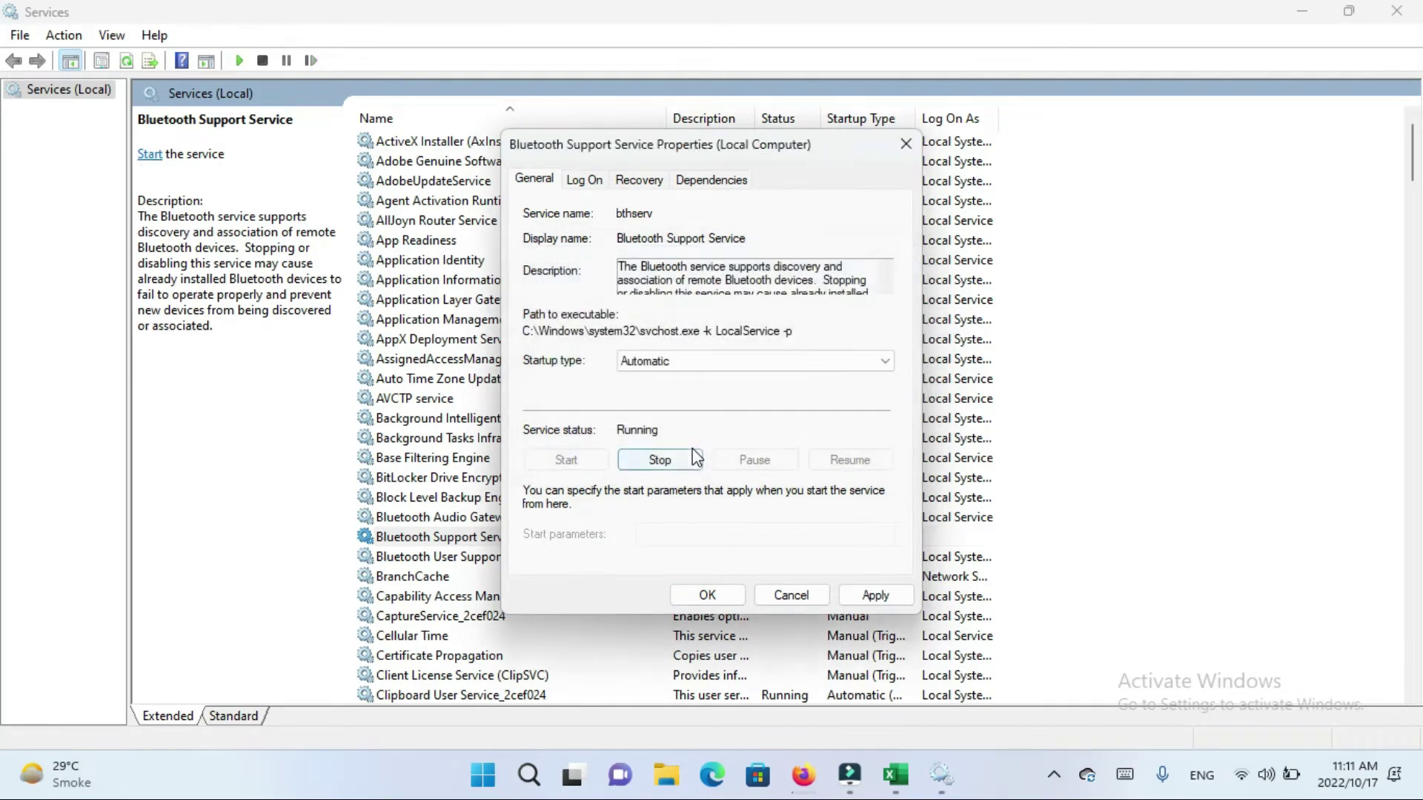
left_click(869, 594)
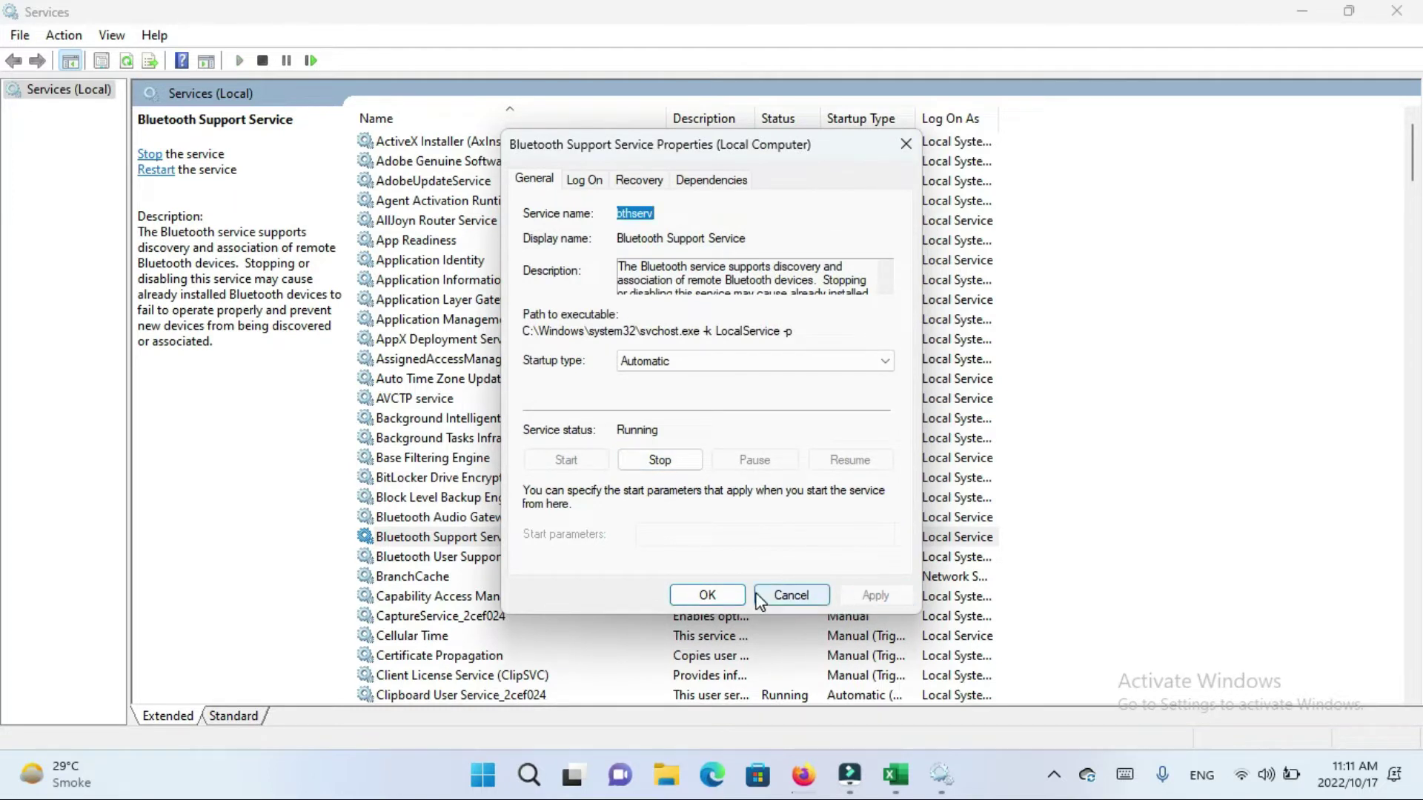
left_click(727, 593)
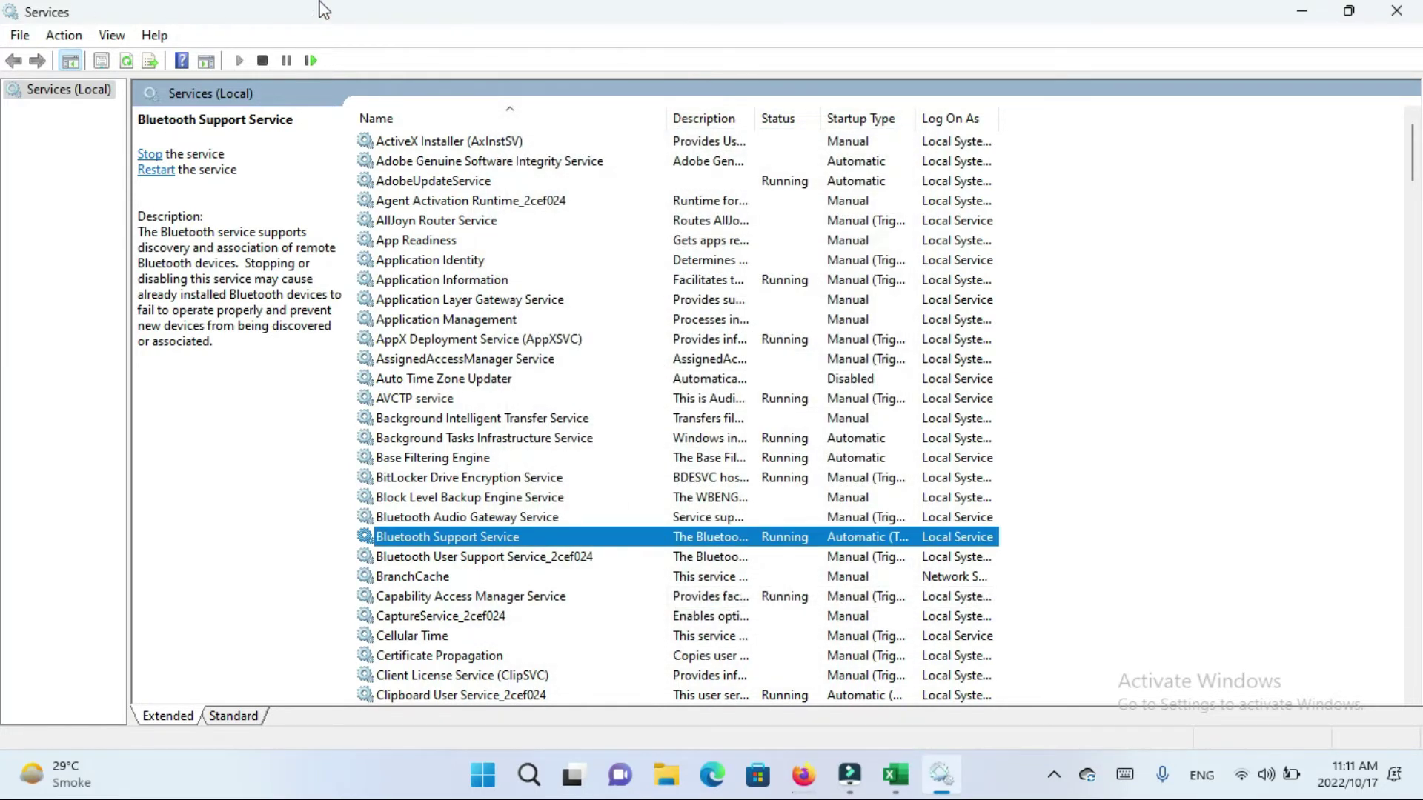
left_click(1396, 10)
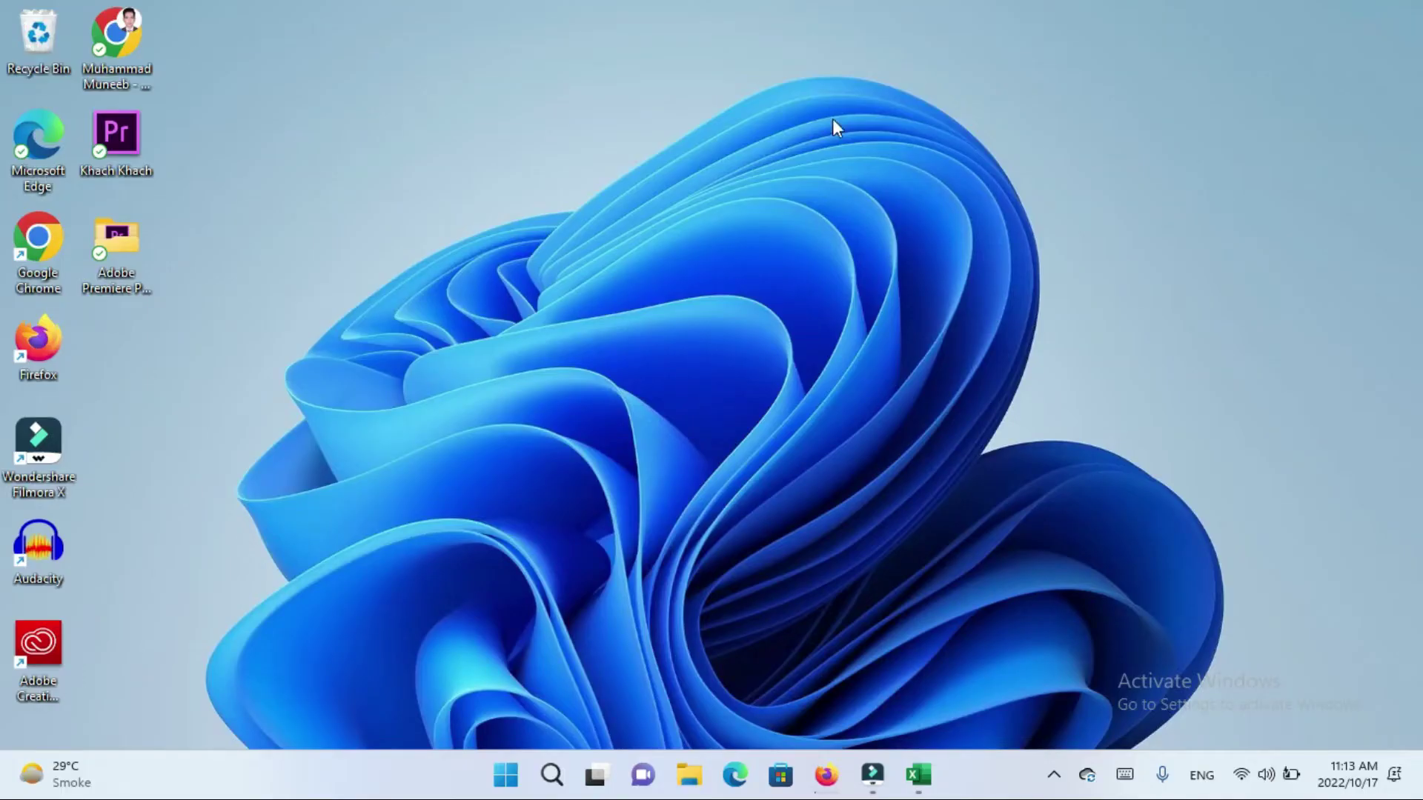
- Search Windows for "setti" and open the Settings app
left_click(552, 776)
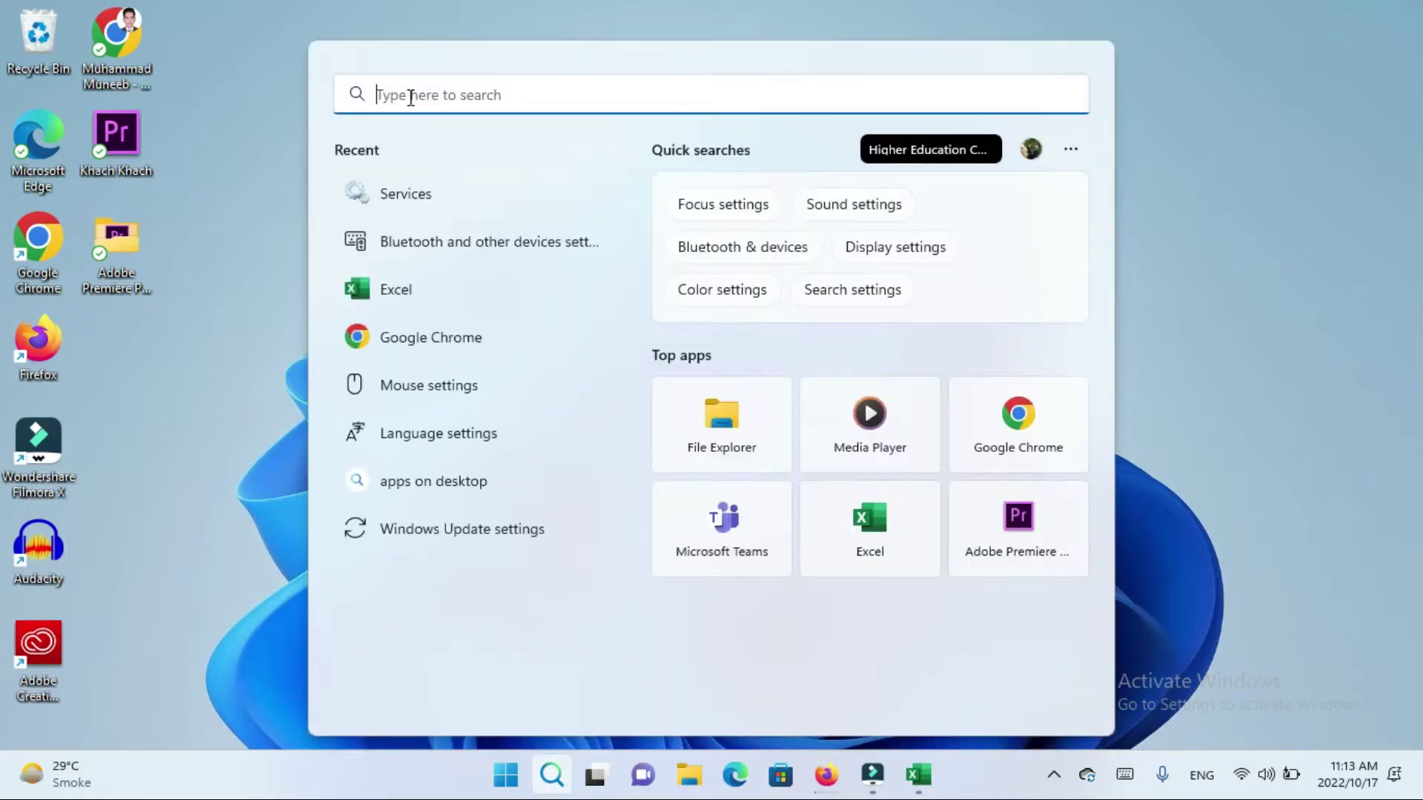
type("sett")
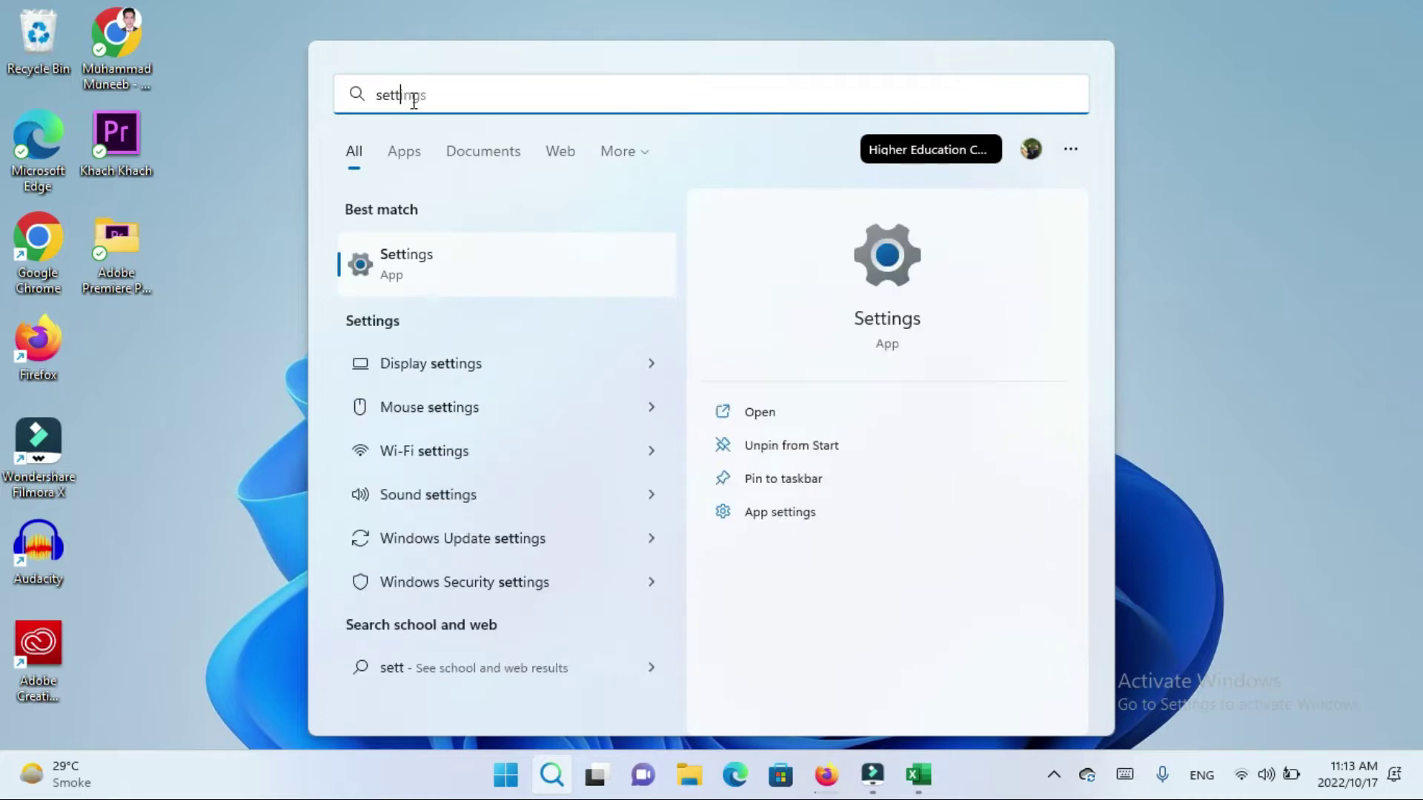
type("i")
left_click(450, 271)
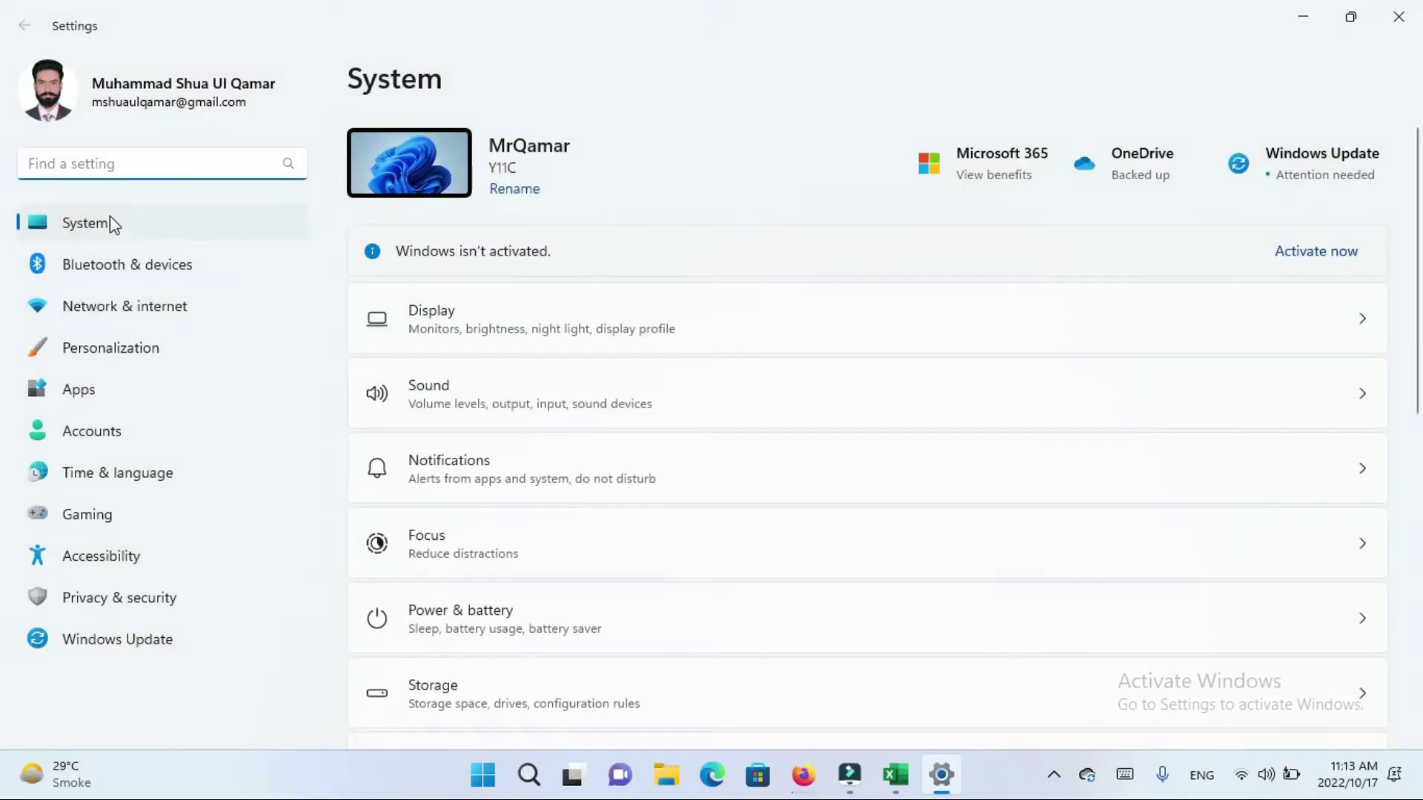
- Find the other troubleshooters in the System troubleshooting settings and run the Bluetooth one
scroll(563, 478, "down", 3)
scroll(565, 488, "down", 6)
left_click(539, 422)
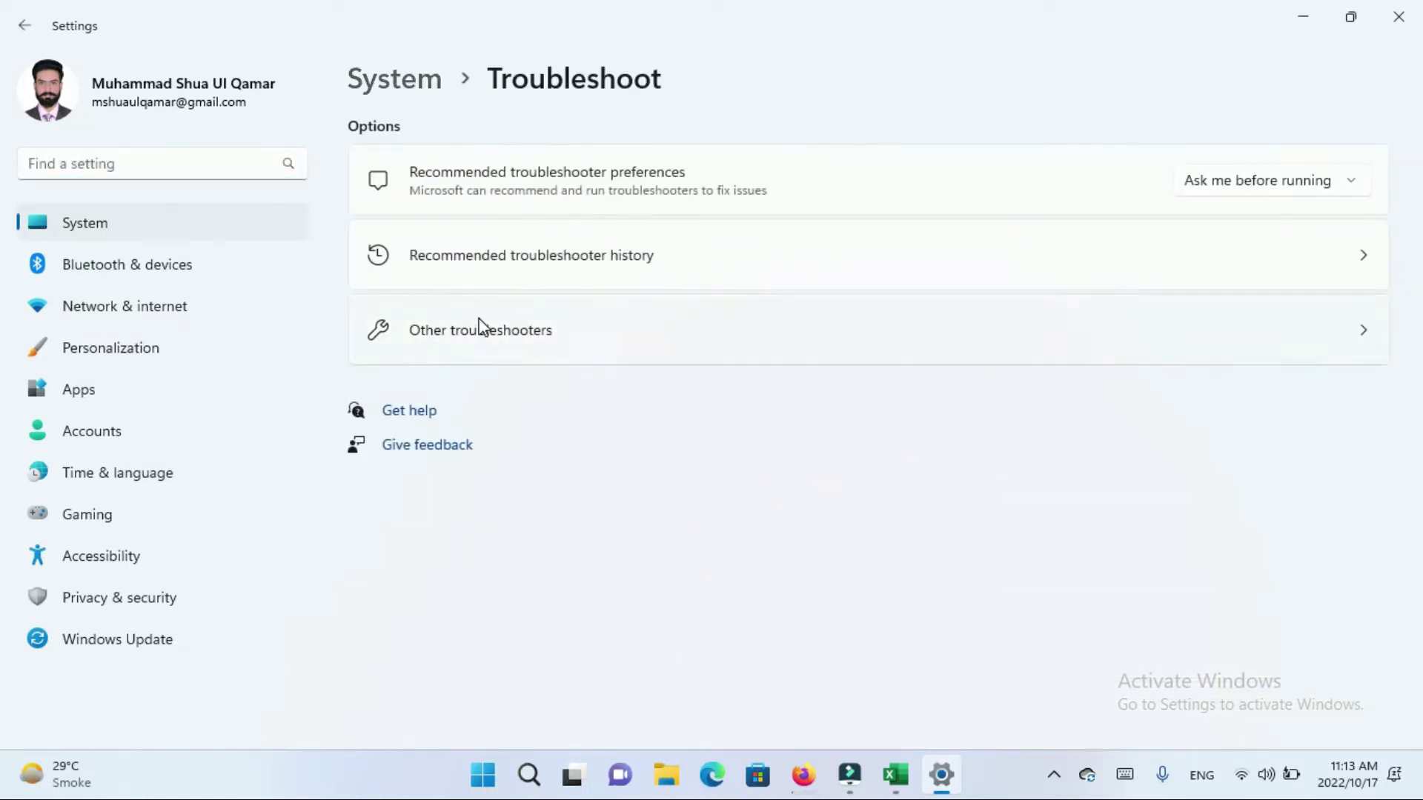
left_click(479, 320)
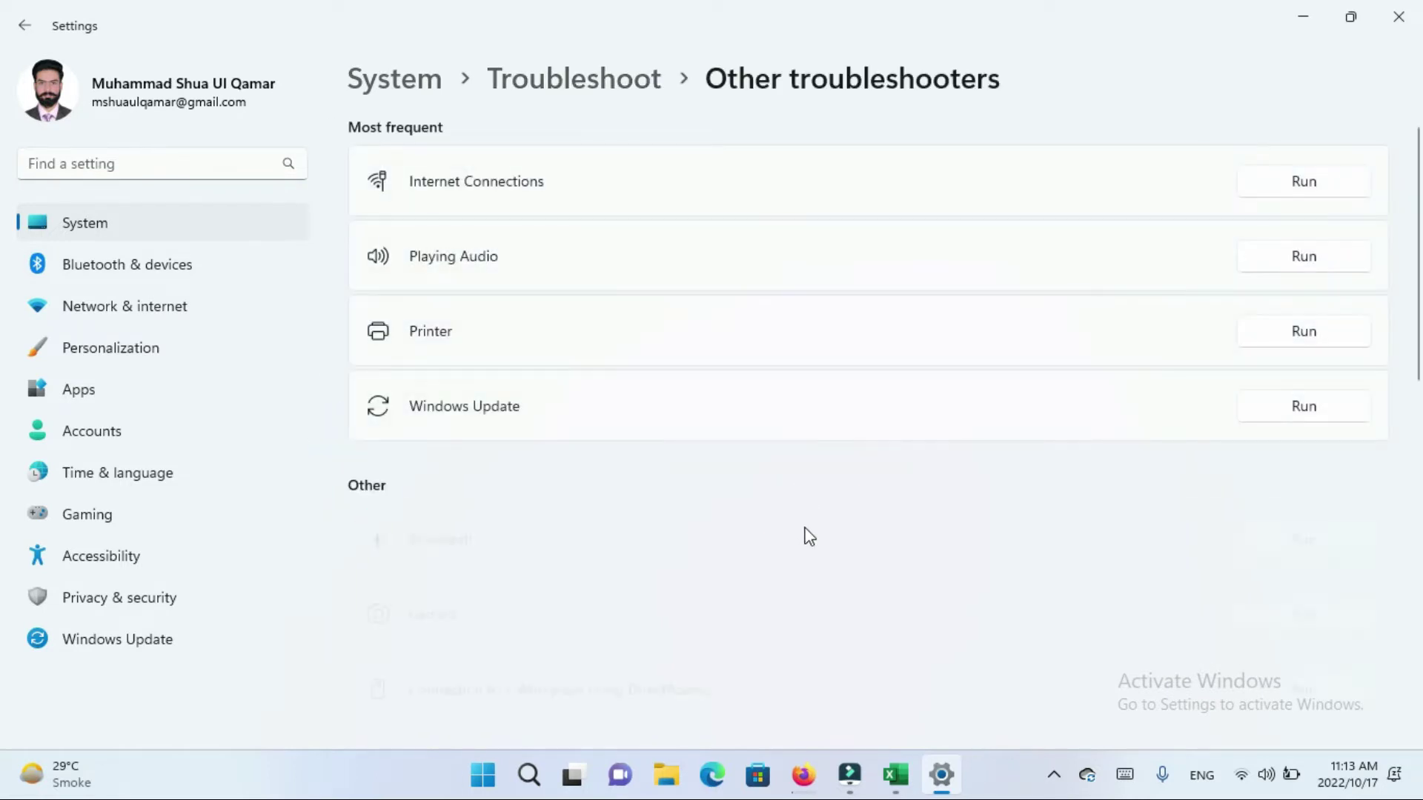
scroll(797, 521, "down", 1)
left_click(1302, 446)
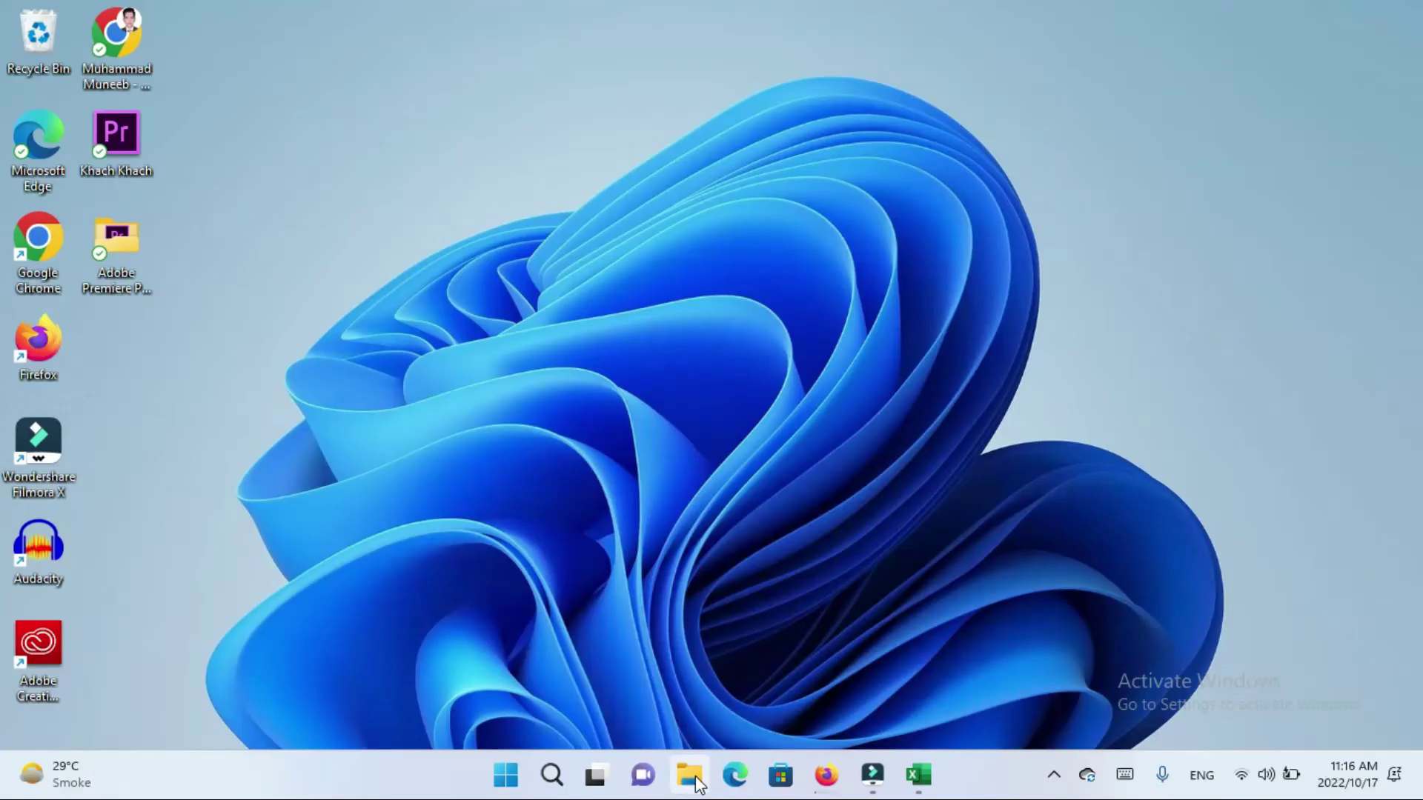
- Open the C:\Windows\System32 folder in File Explorer
left_click(693, 779)
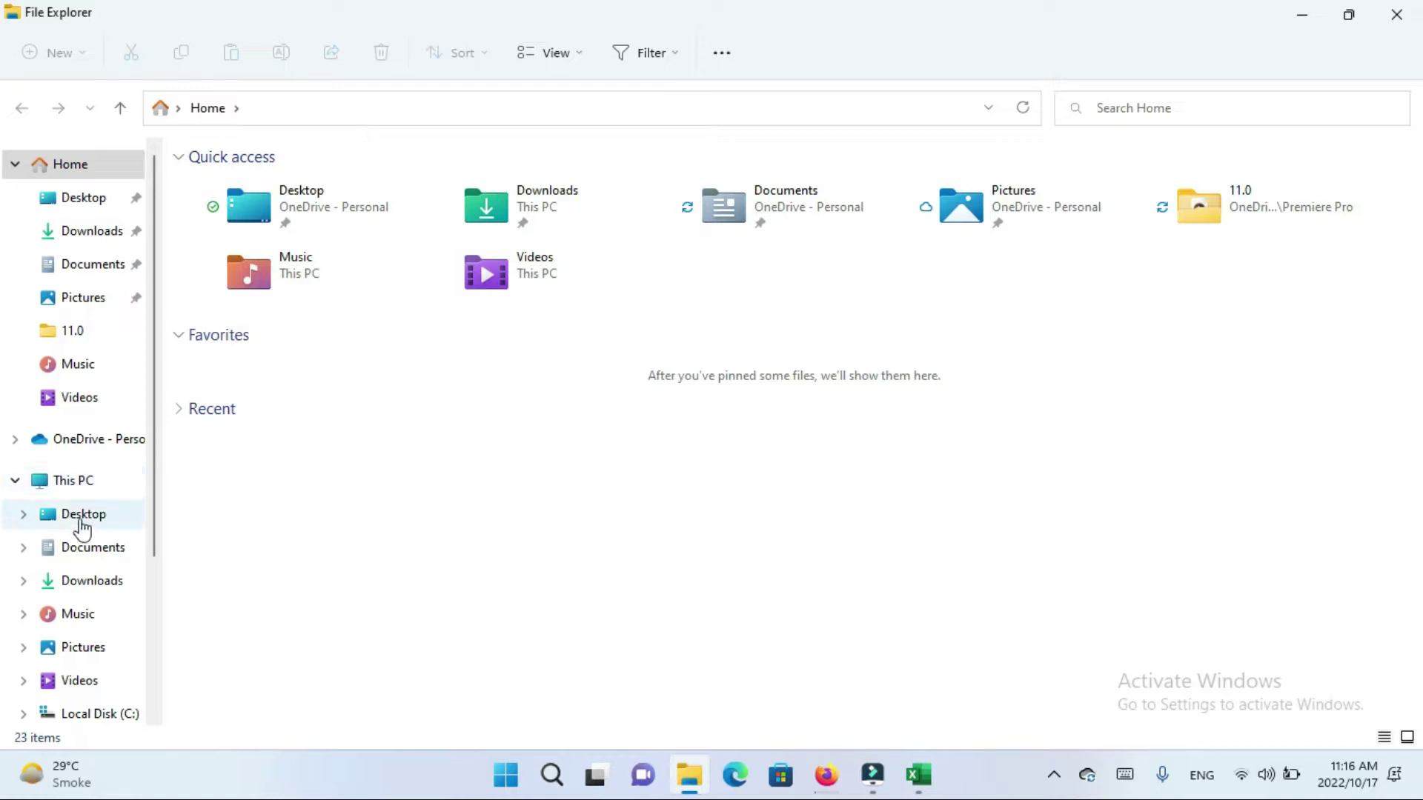
left_click(89, 489)
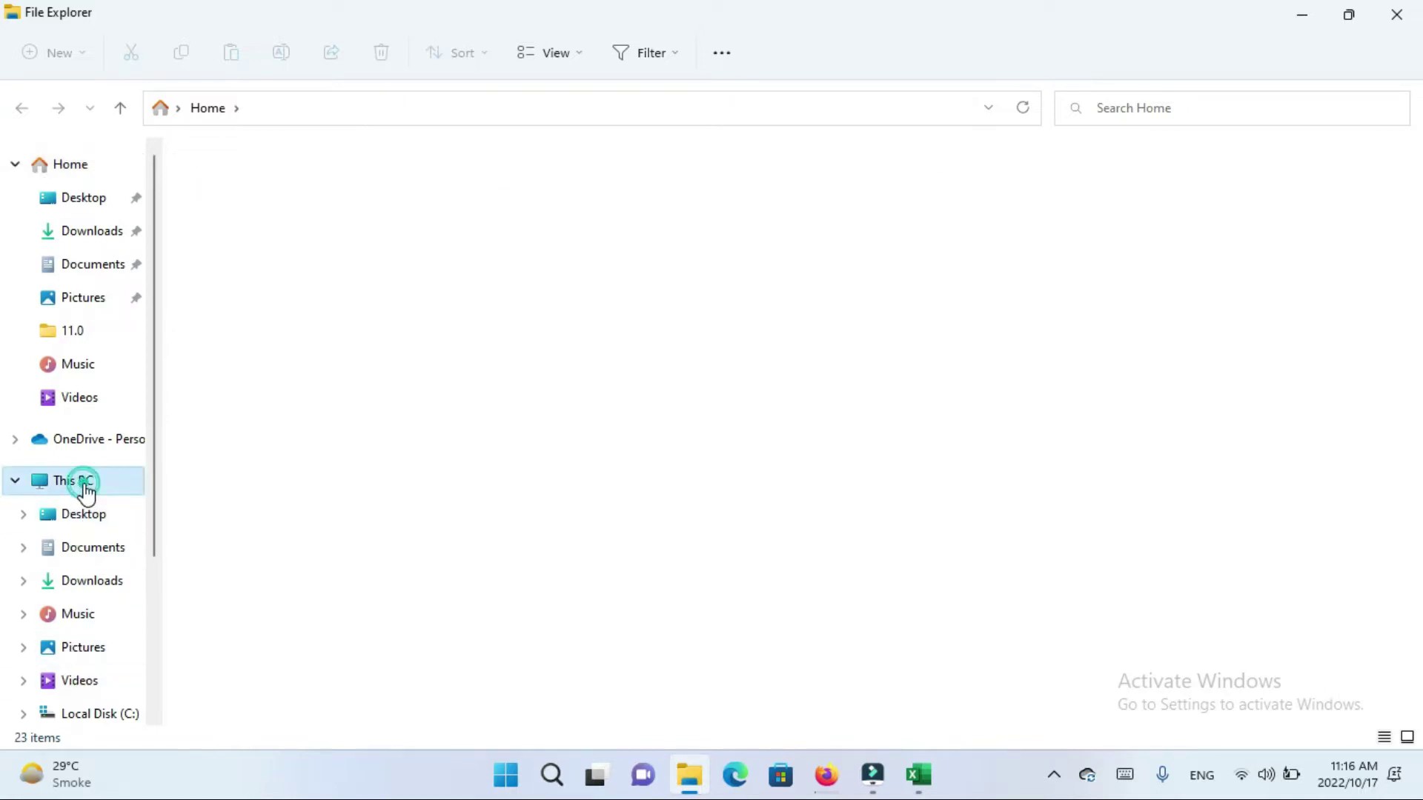
double_click(356, 357)
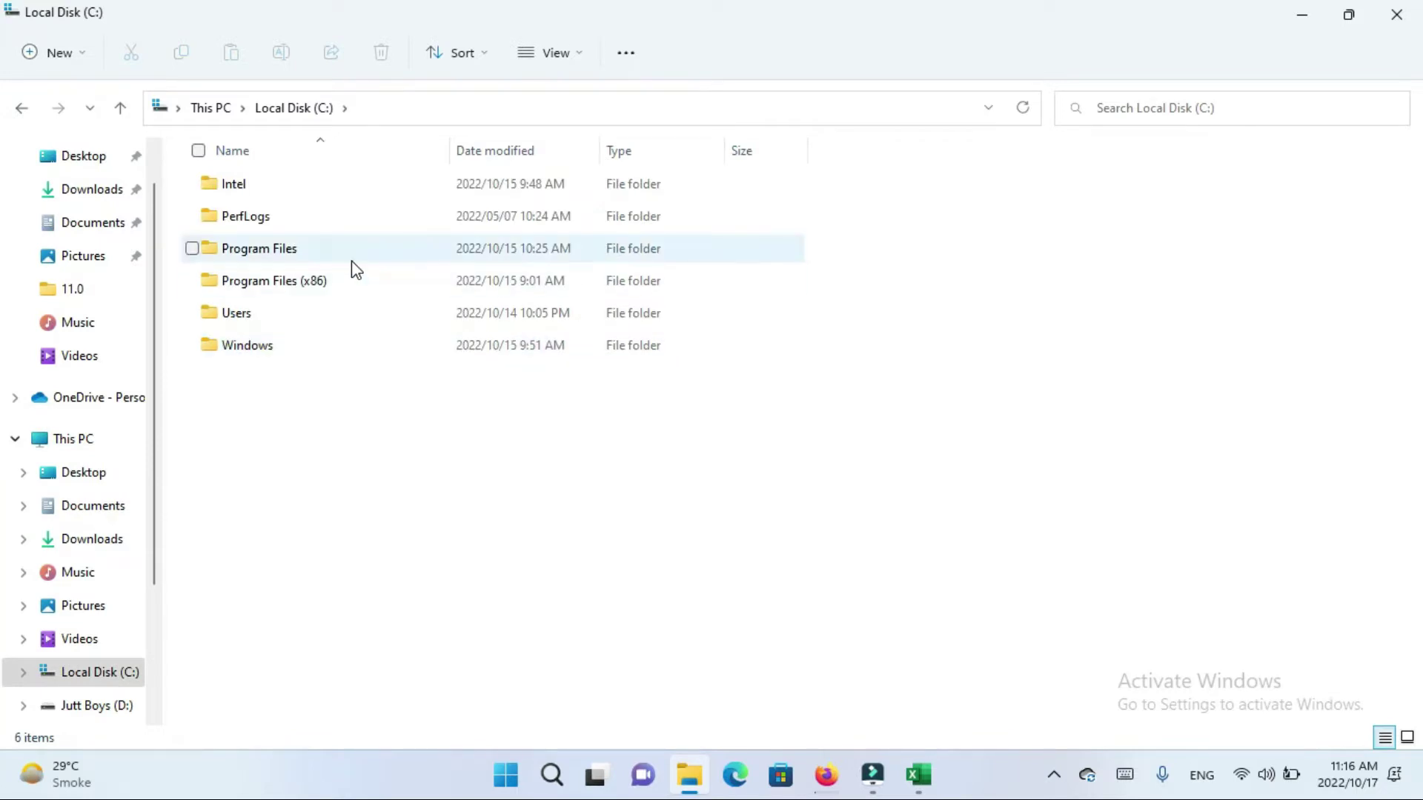
double_click(345, 346)
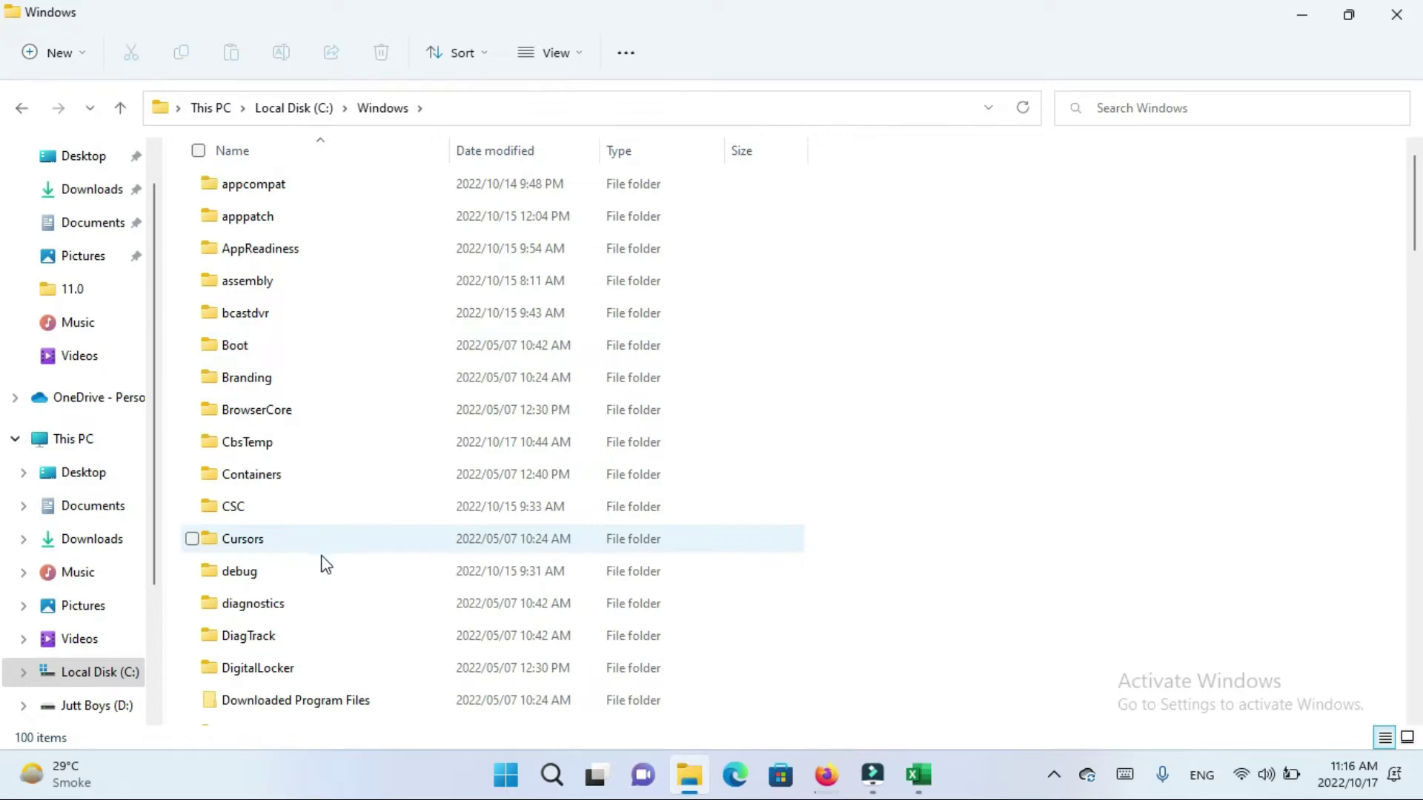
scroll(341, 352, "down", 20)
double_click(341, 352)
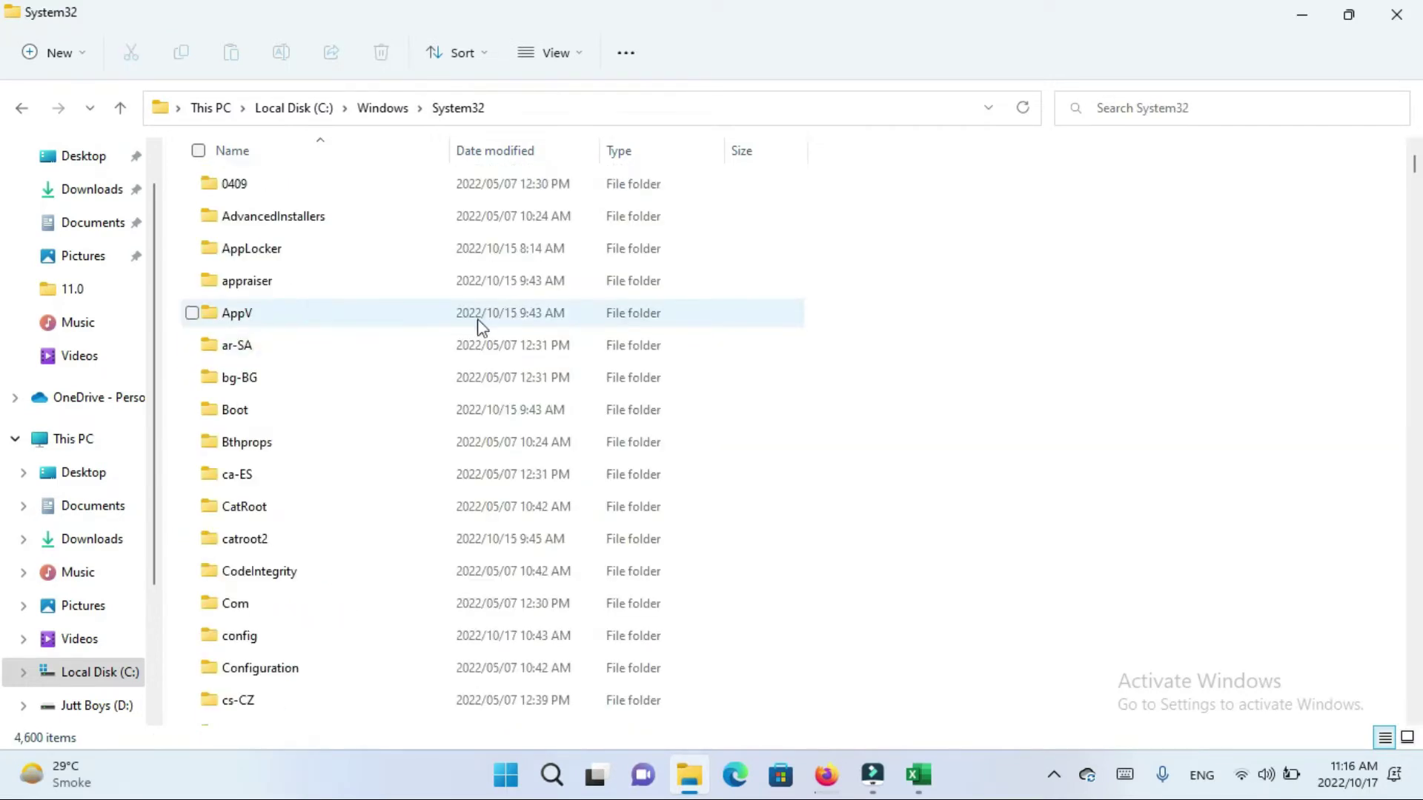
- Search the System32 folder for "fsquirt"
scroll(476, 317, "down", 20)
left_click(1210, 114)
type("fsquirt")
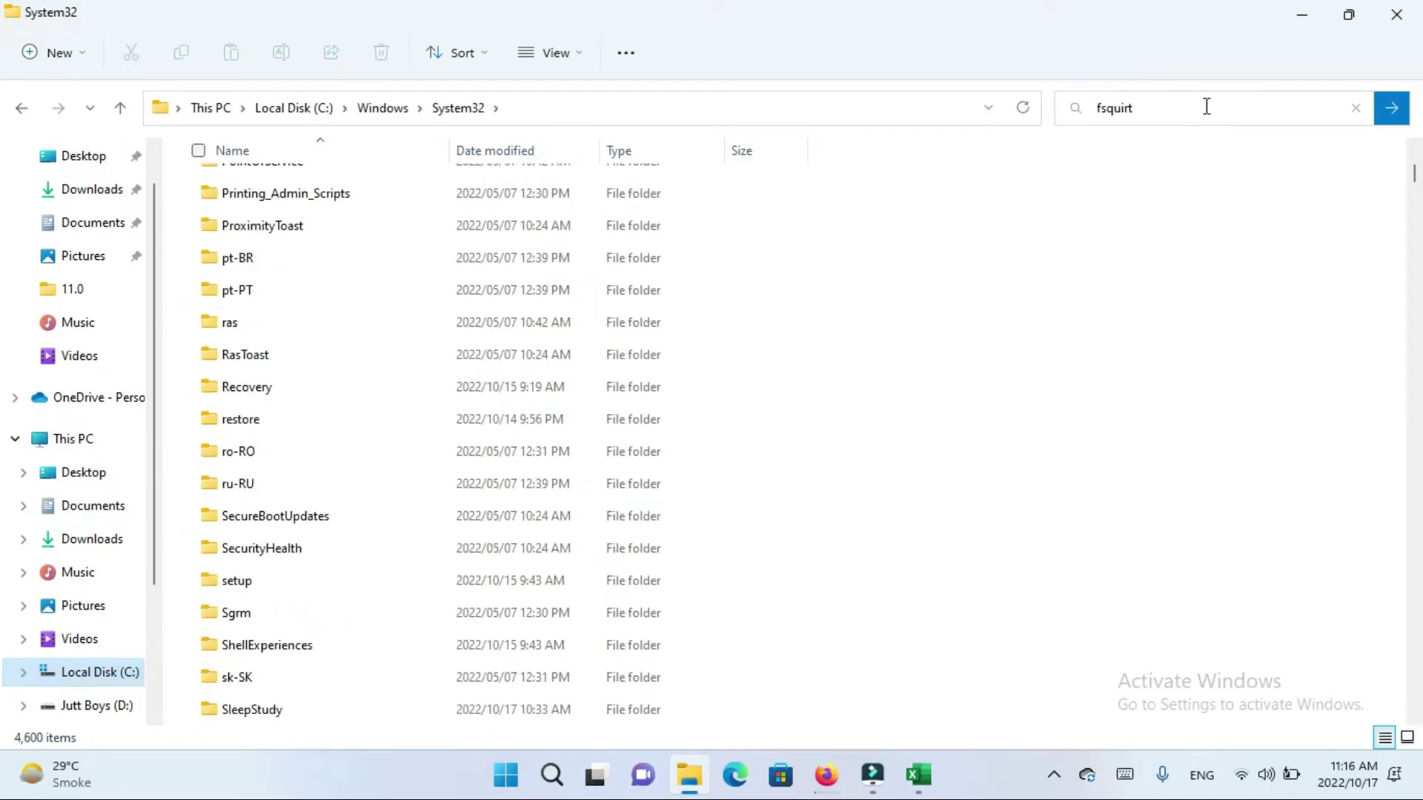
key("Return")
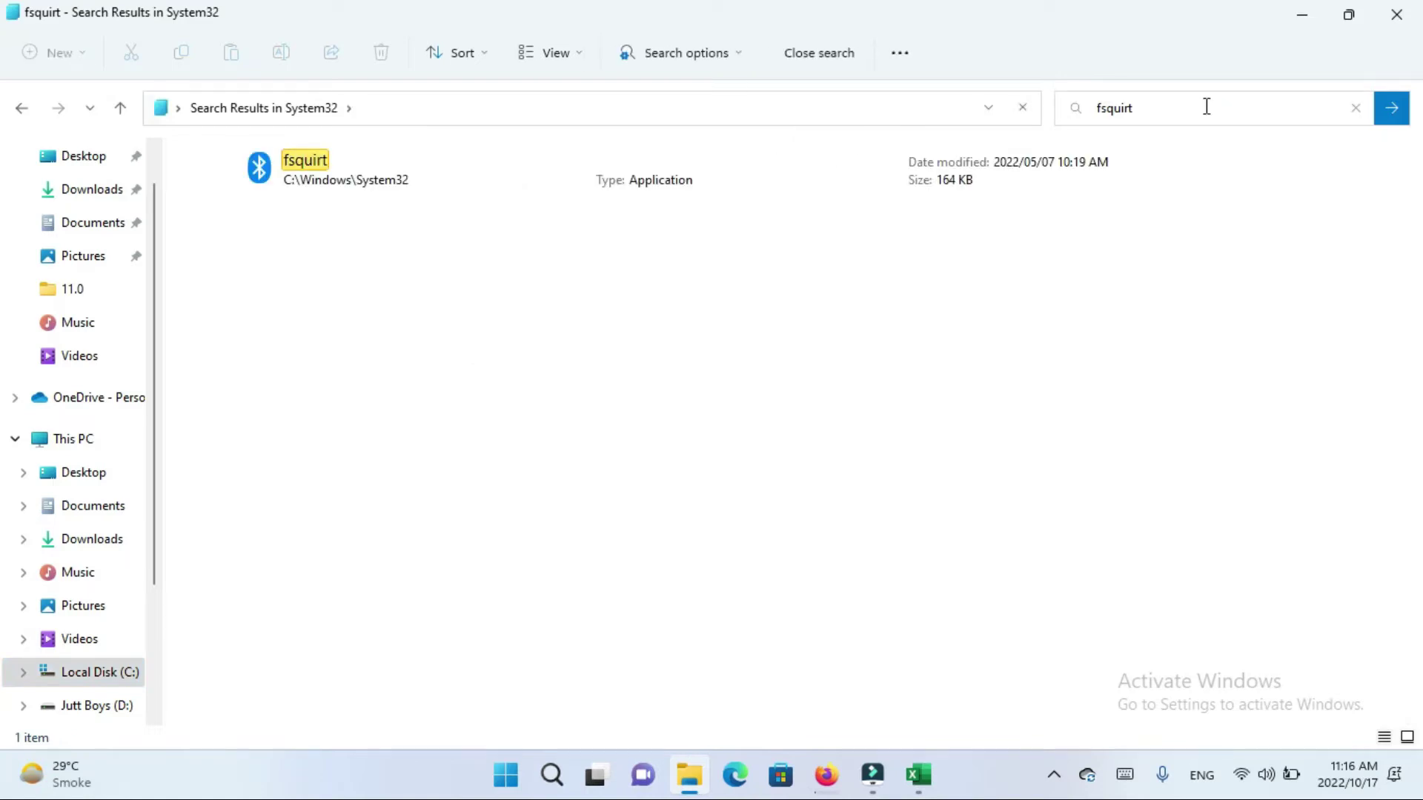
right_click(563, 173)
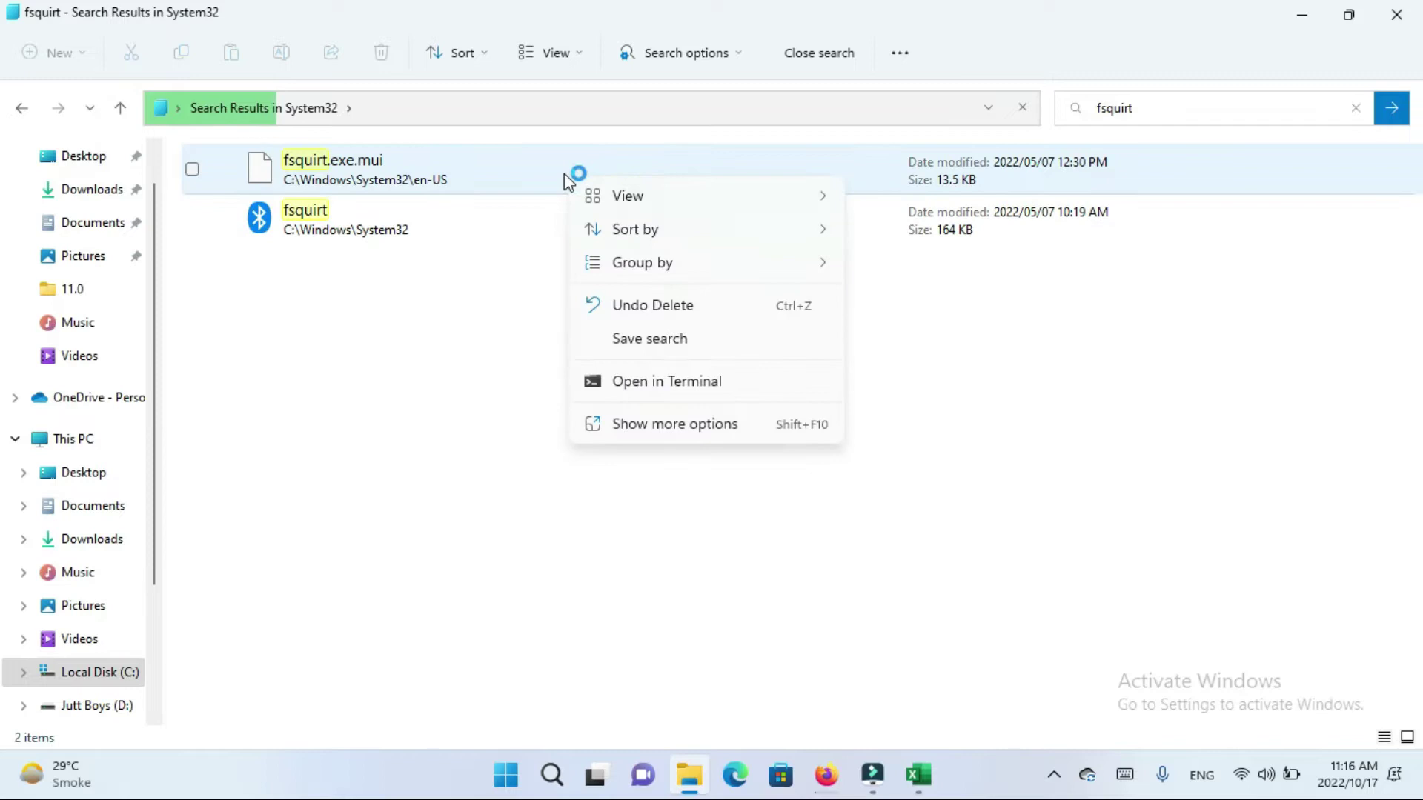
right_click(553, 230)
right_click(552, 231)
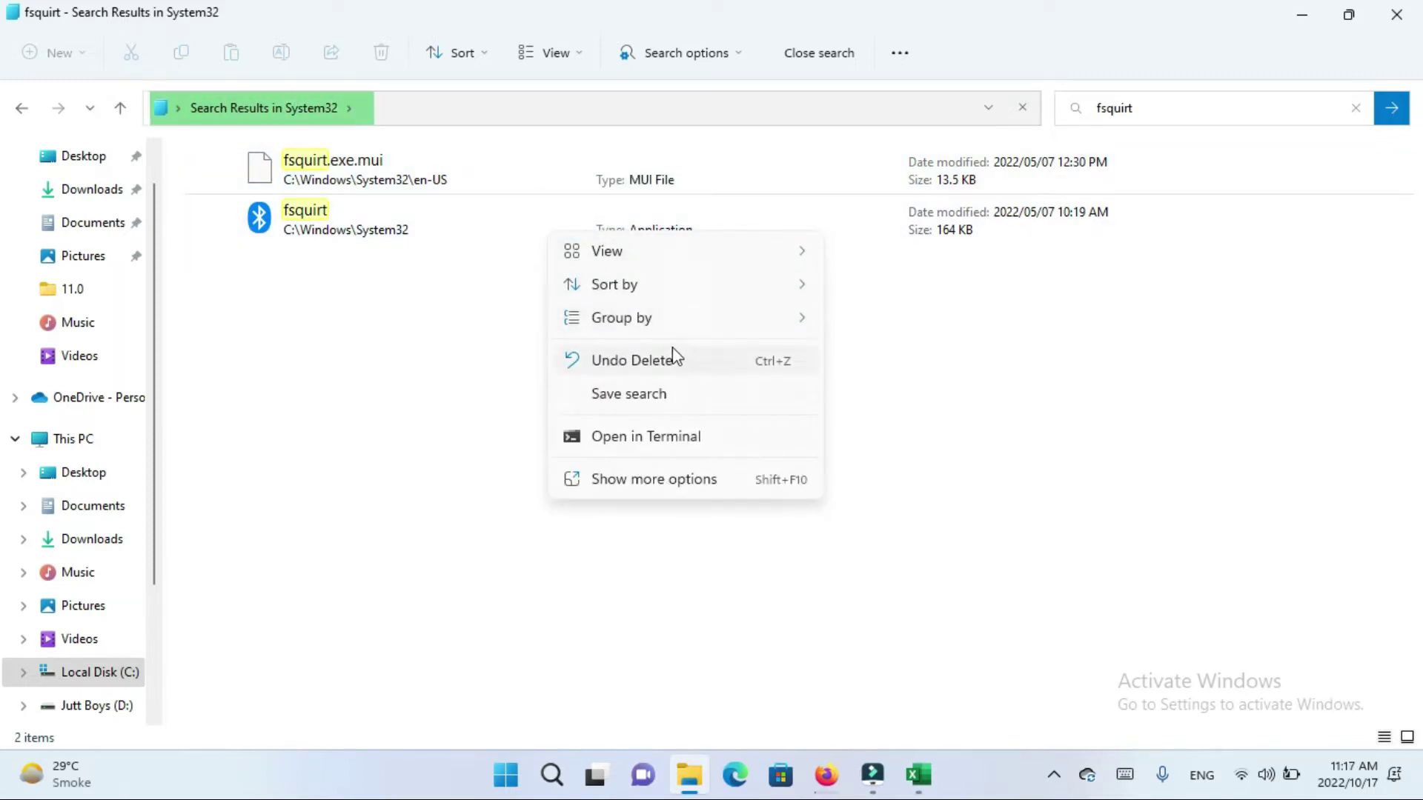
left_click(649, 482)
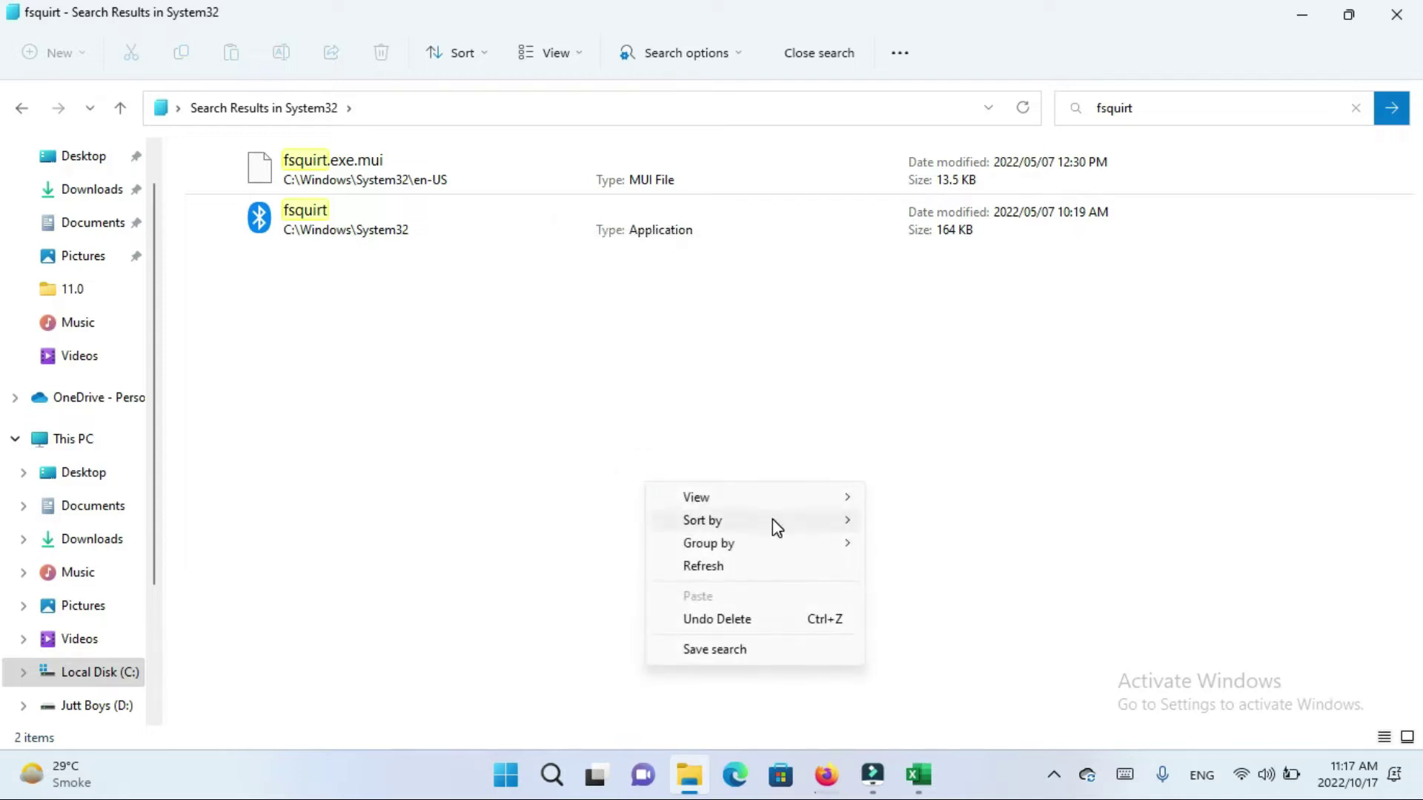
mouse_move(761, 511)
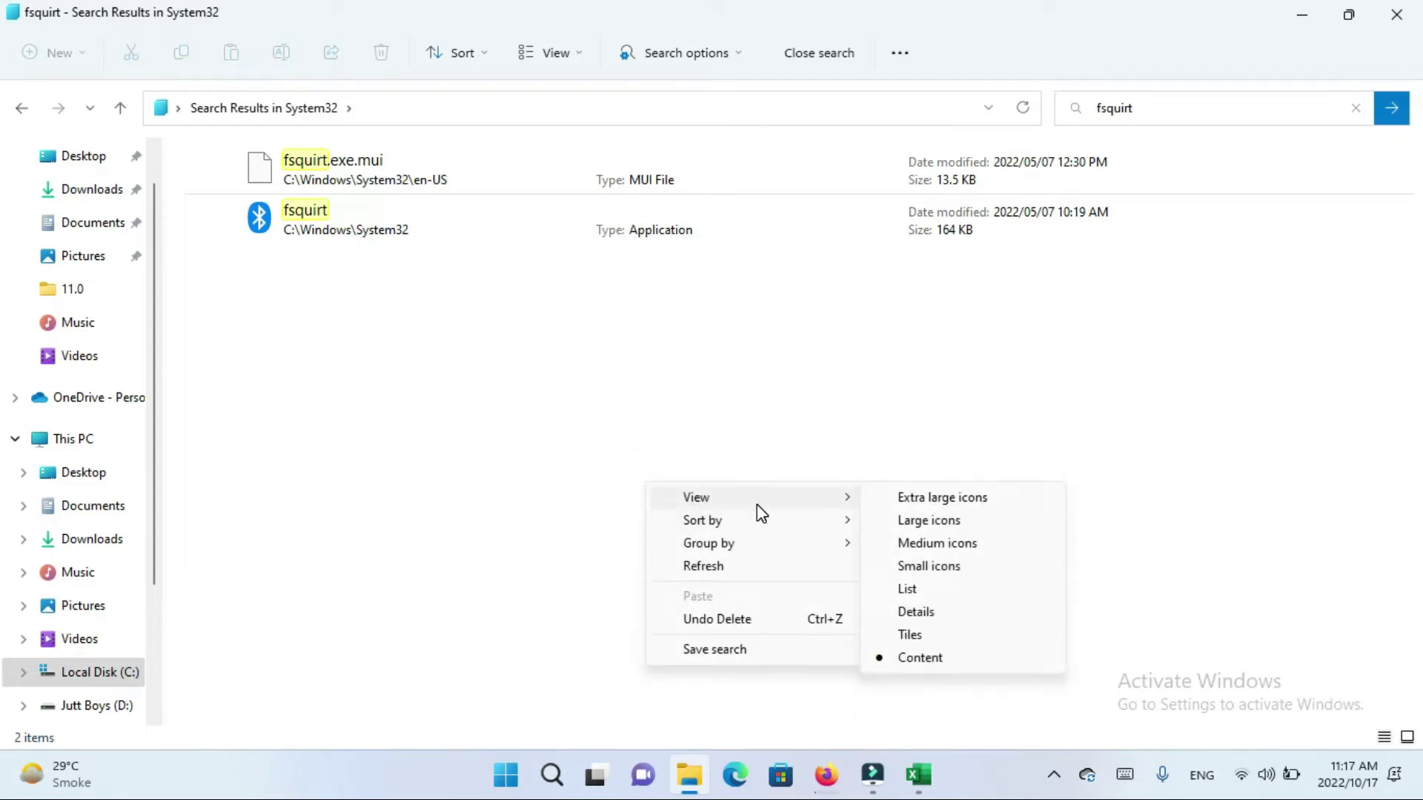
- Copy the file path of the fsquirt application in the search results
left_click(522, 224)
right_click(521, 224)
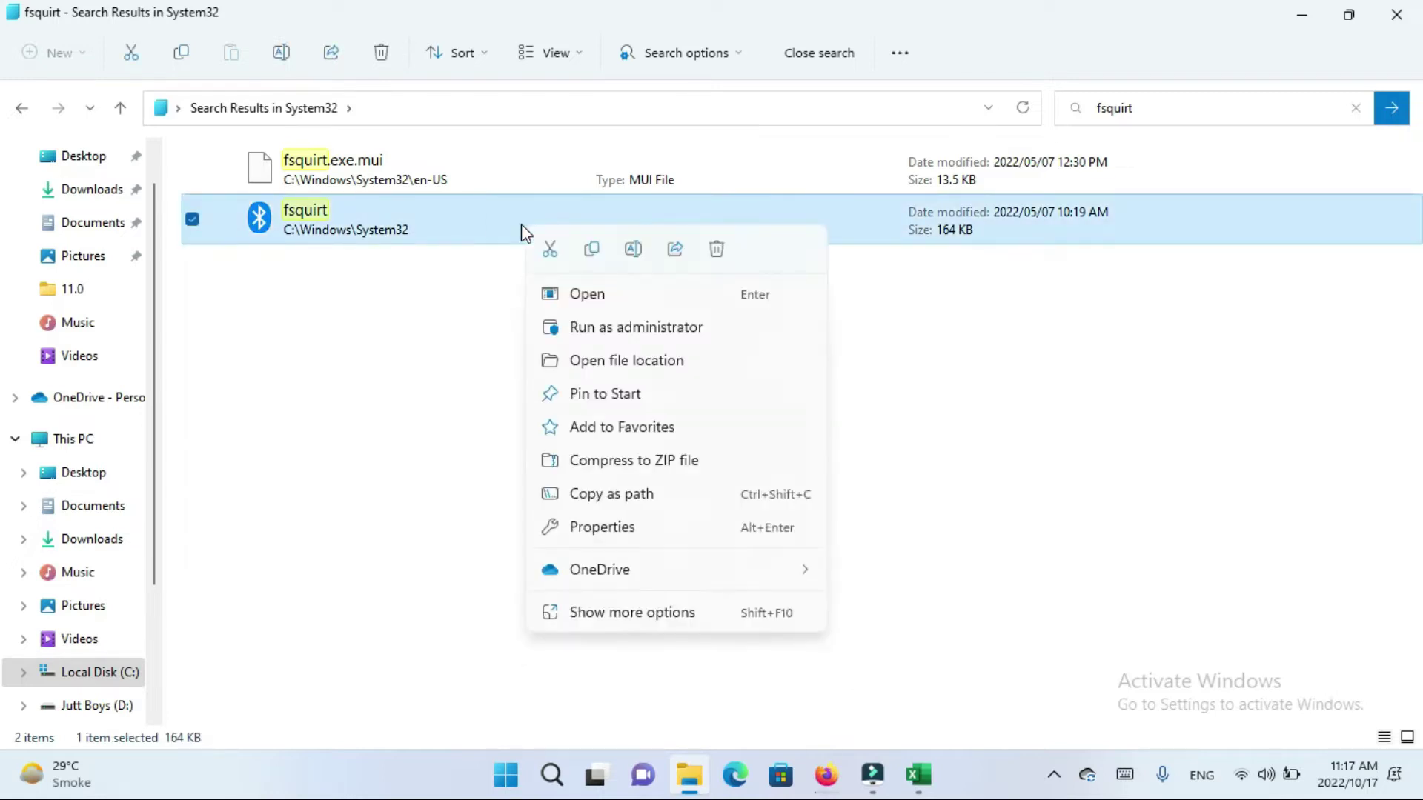
left_click(649, 495)
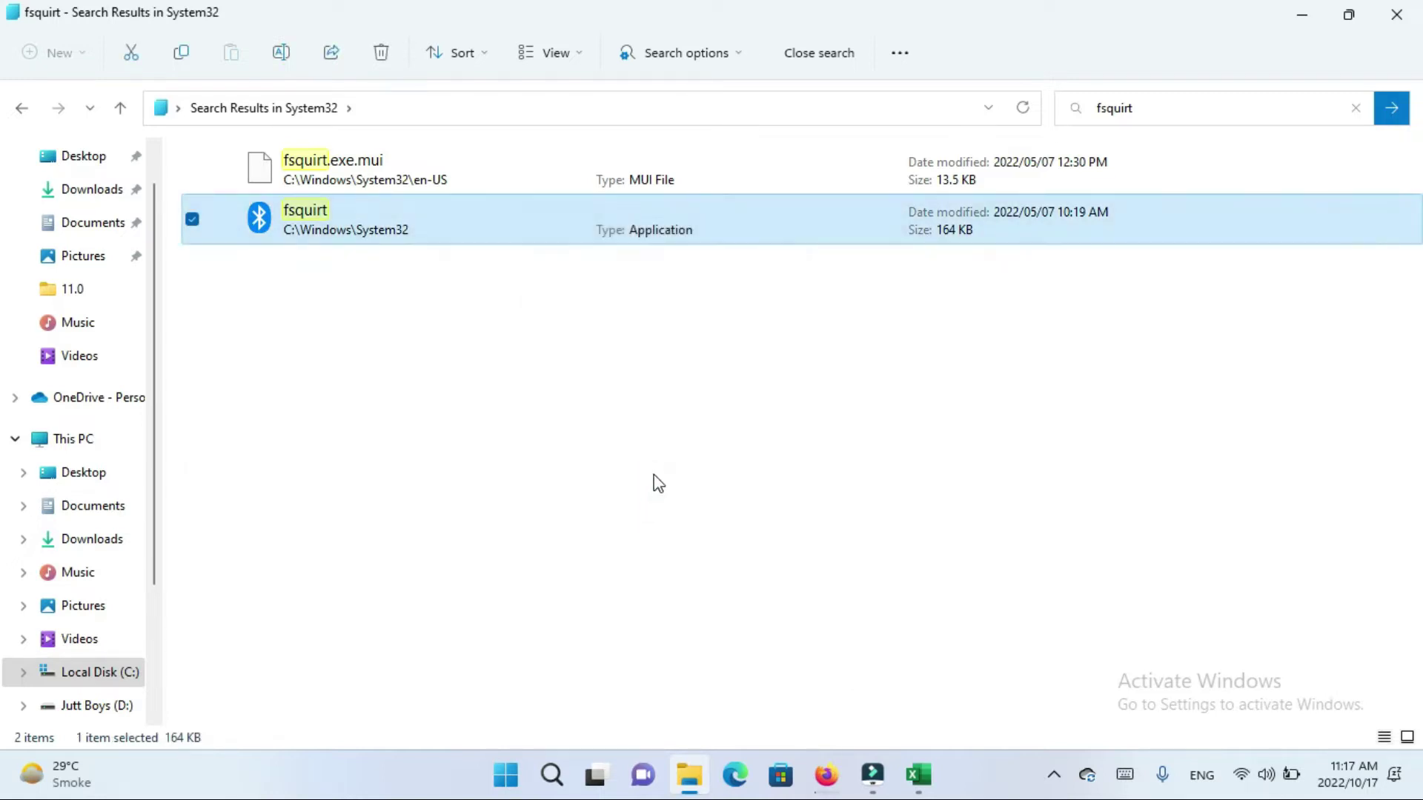
- Create a desktop shortcut to "C:\Windows\System32\fsquirt.exe" using the copied path, keeping the suggested name fsquirt
left_click(1304, 15)
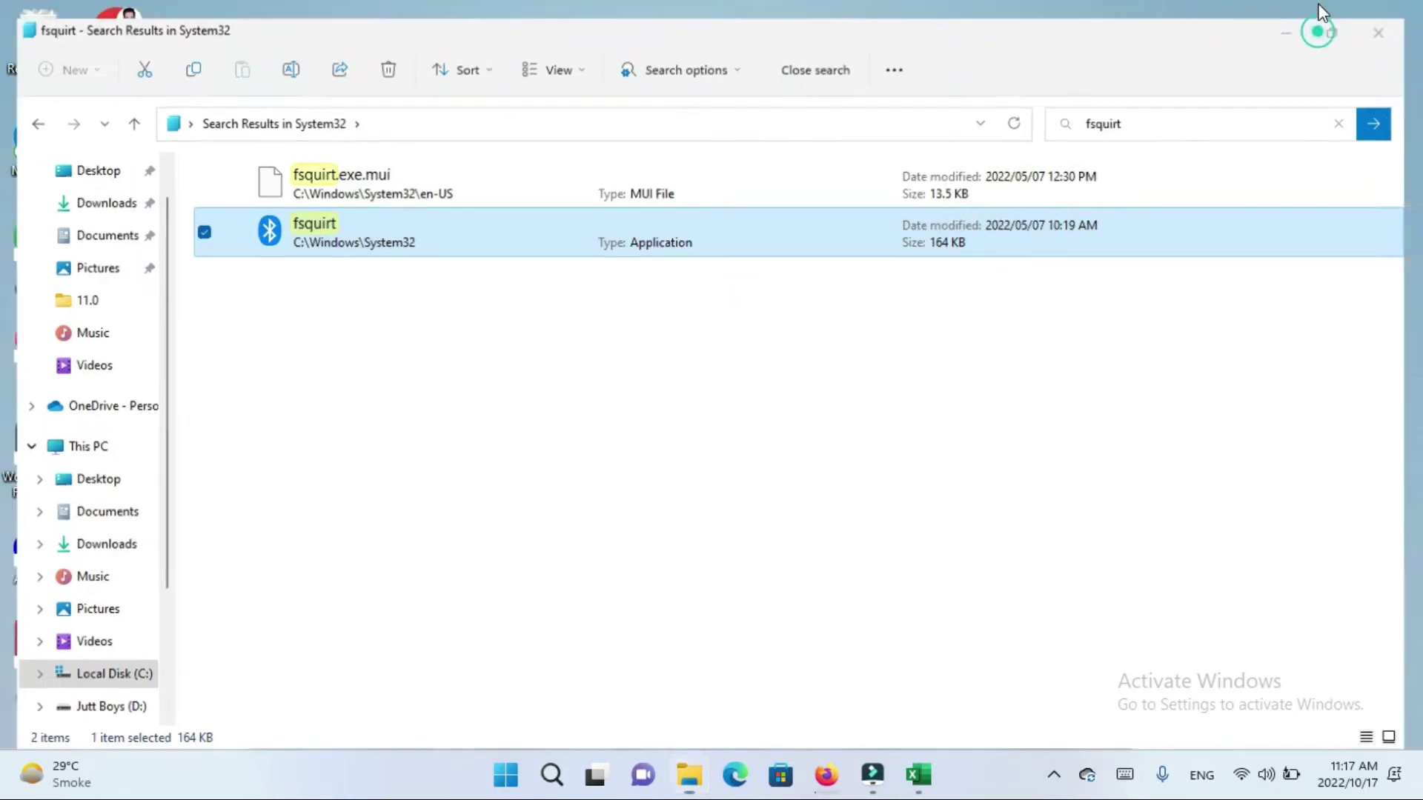
right_click(710, 95)
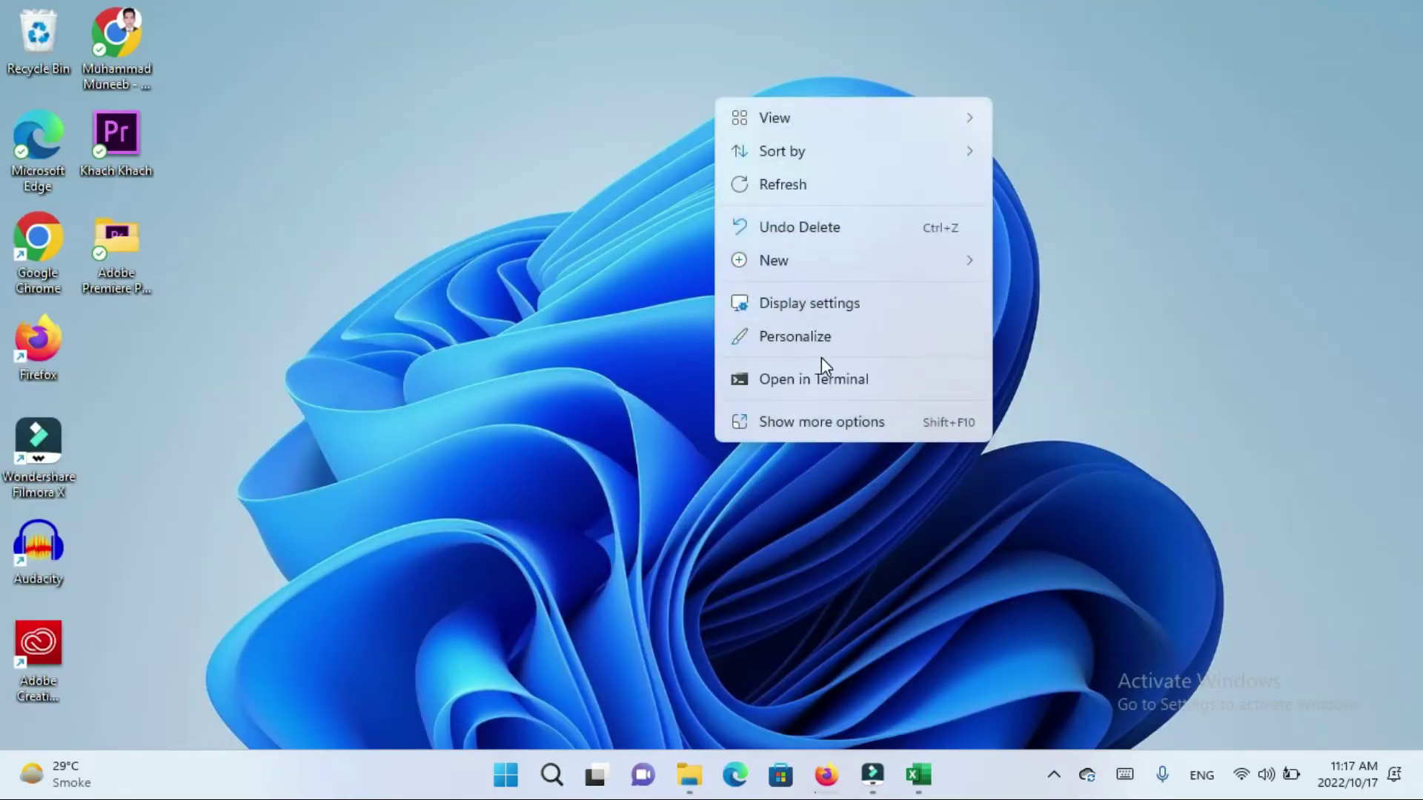
left_click(864, 263)
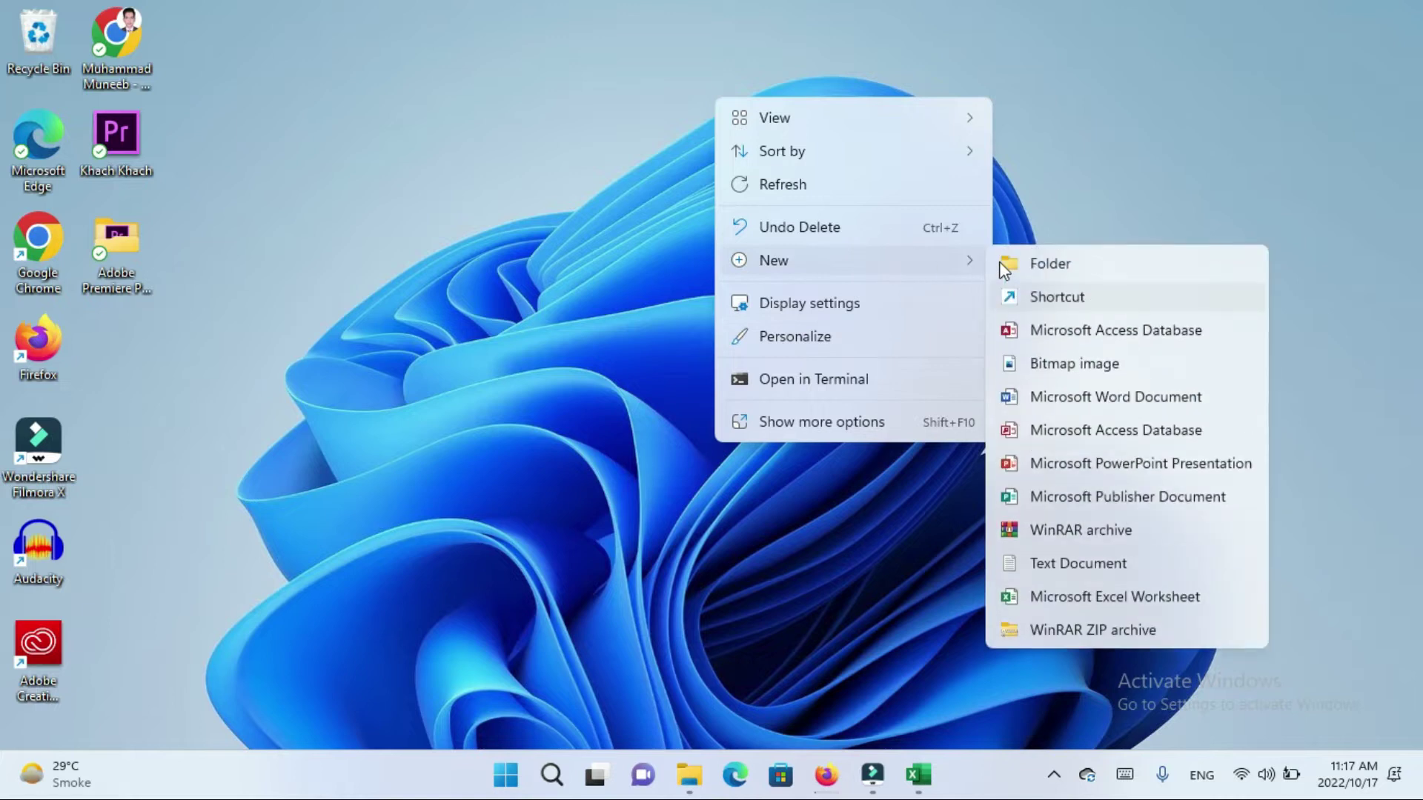
left_click(1035, 300)
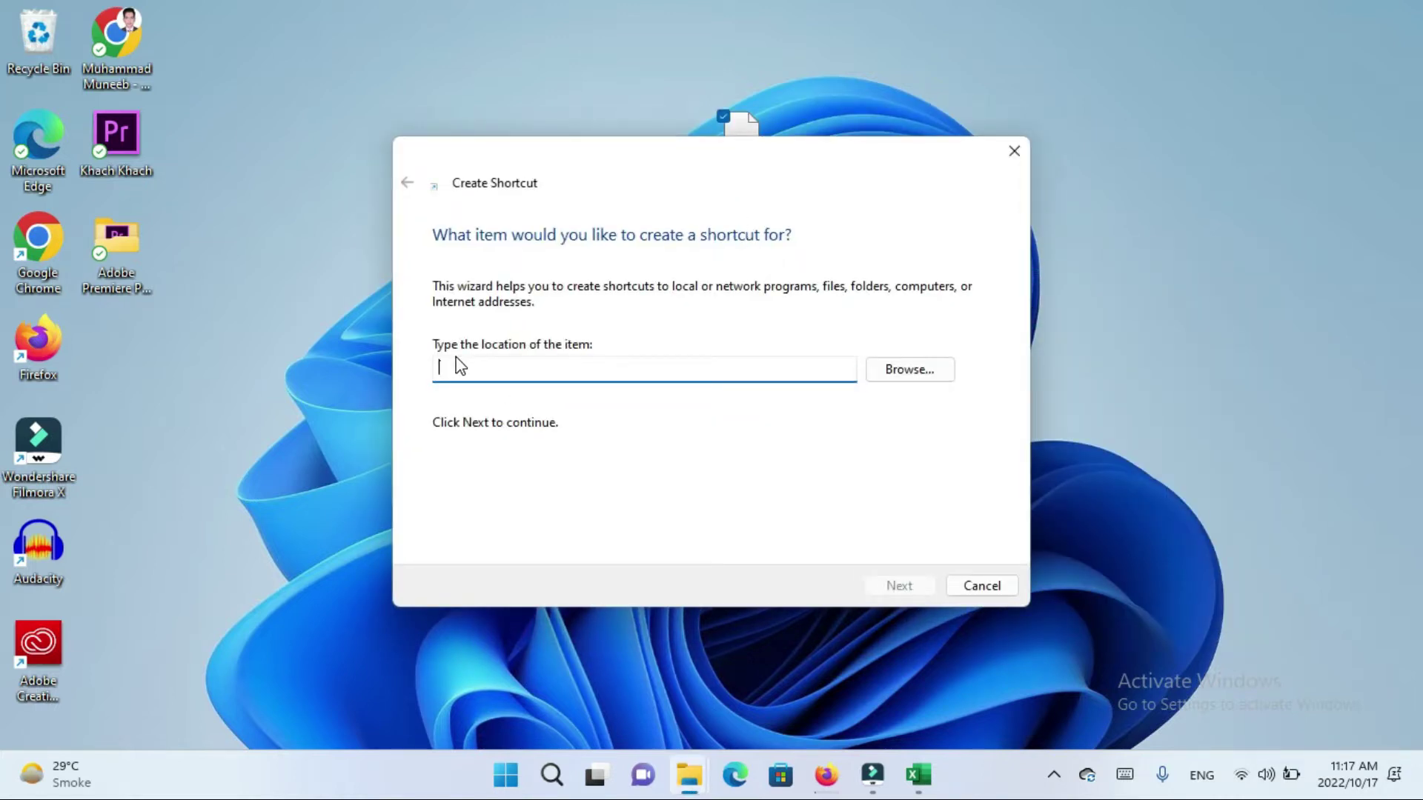
key("ctrl+v")
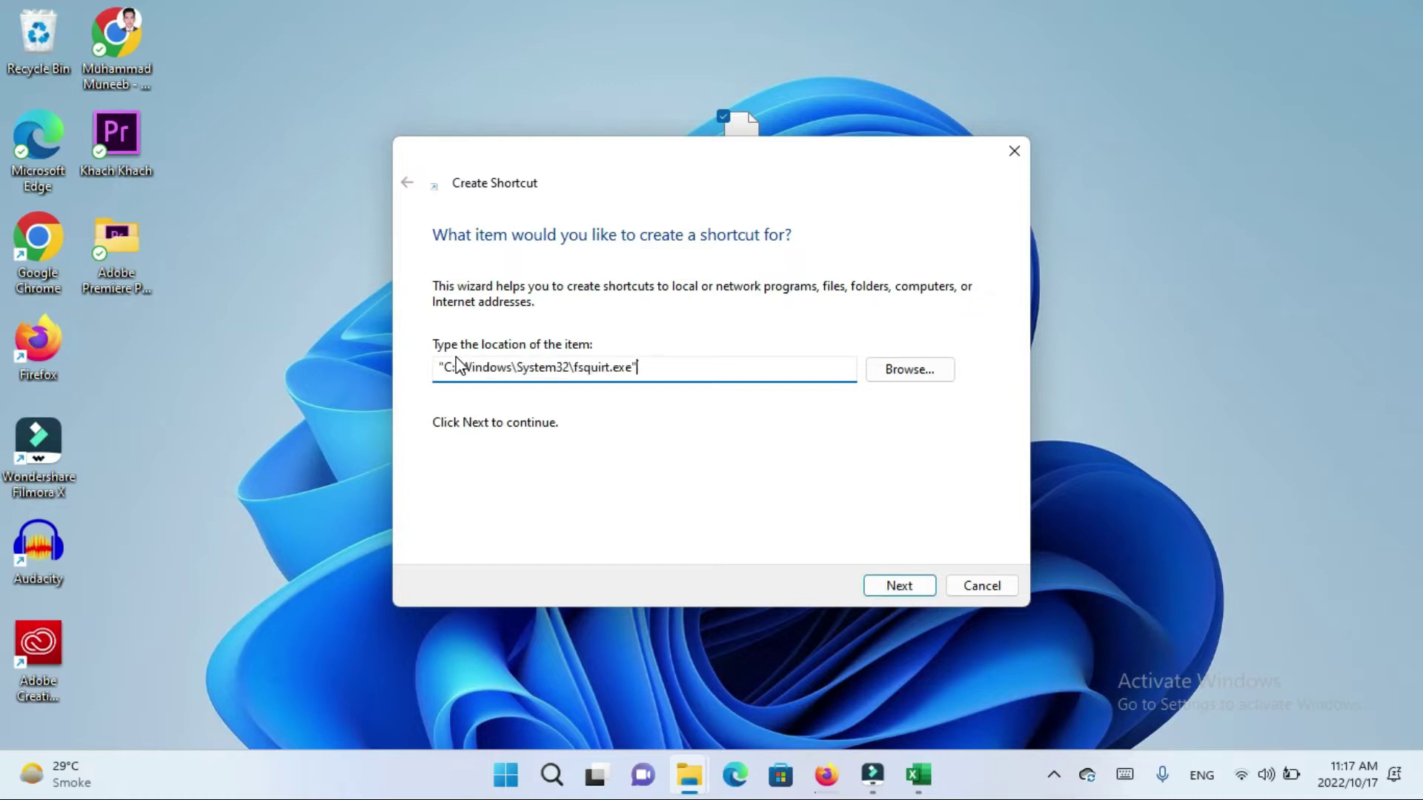
left_click(889, 586)
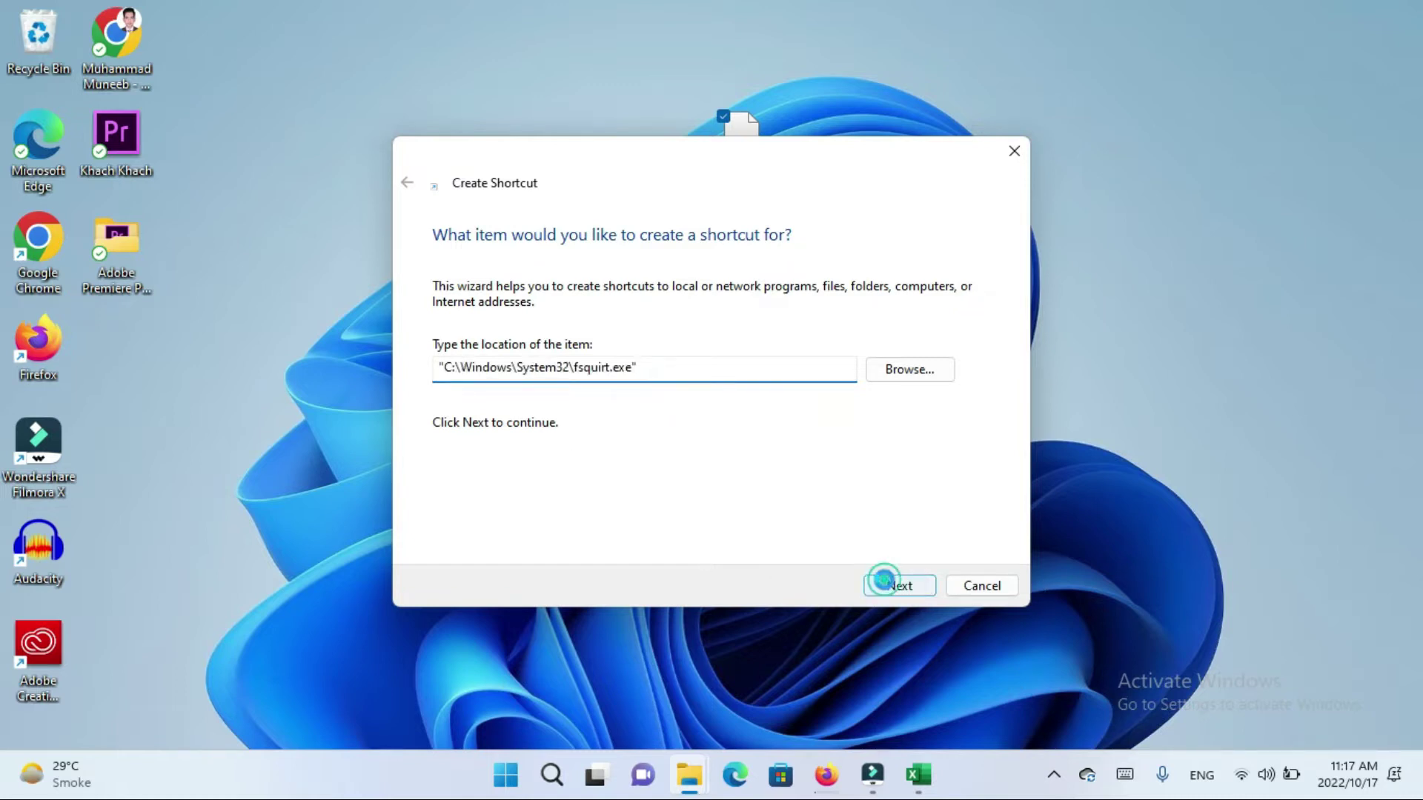
left_click(889, 587)
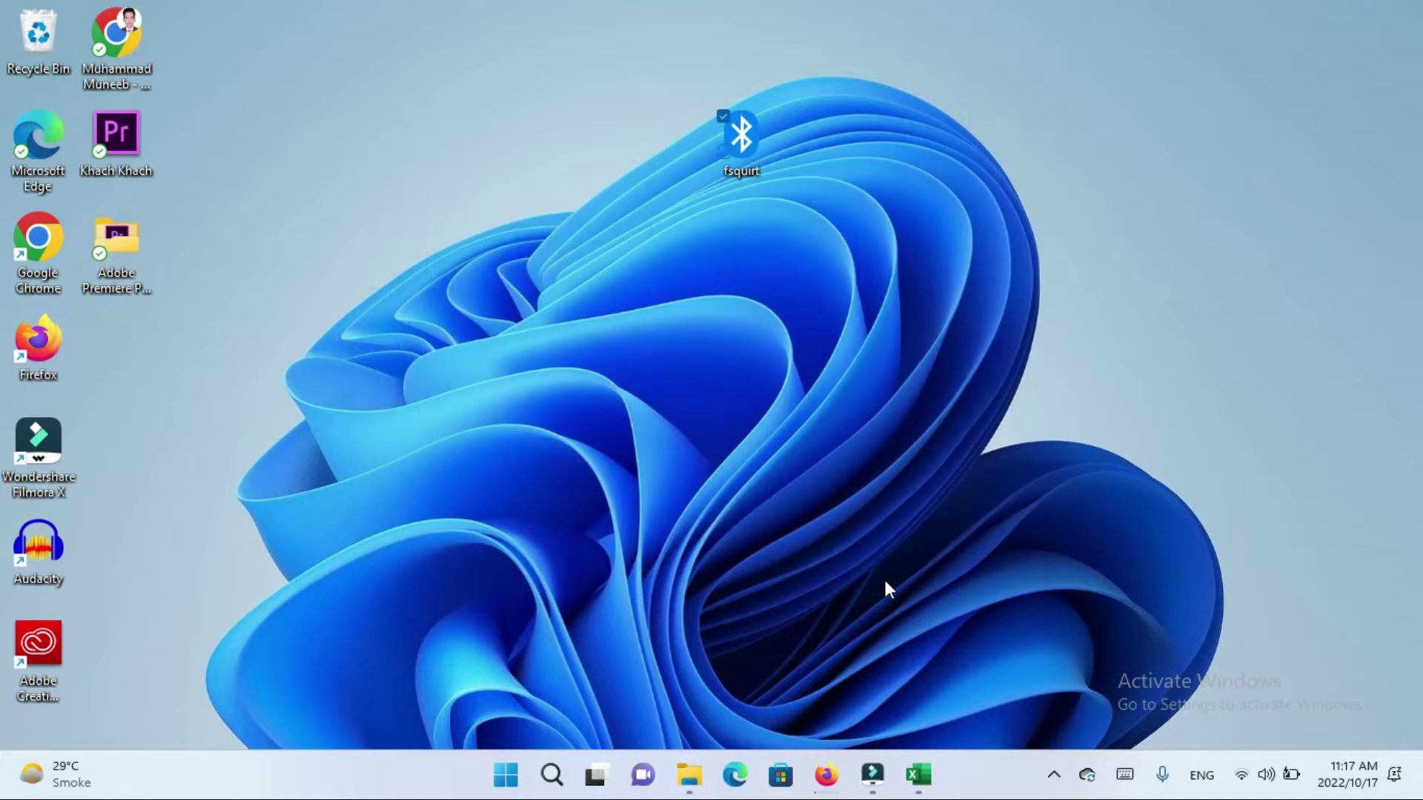
- Move the fsquirt shortcut into the second column of desktop icons, directly below the Adobe Premiere folder
left_click_drag(739, 148, 216, 393)
left_click_drag(119, 415, 111, 368)
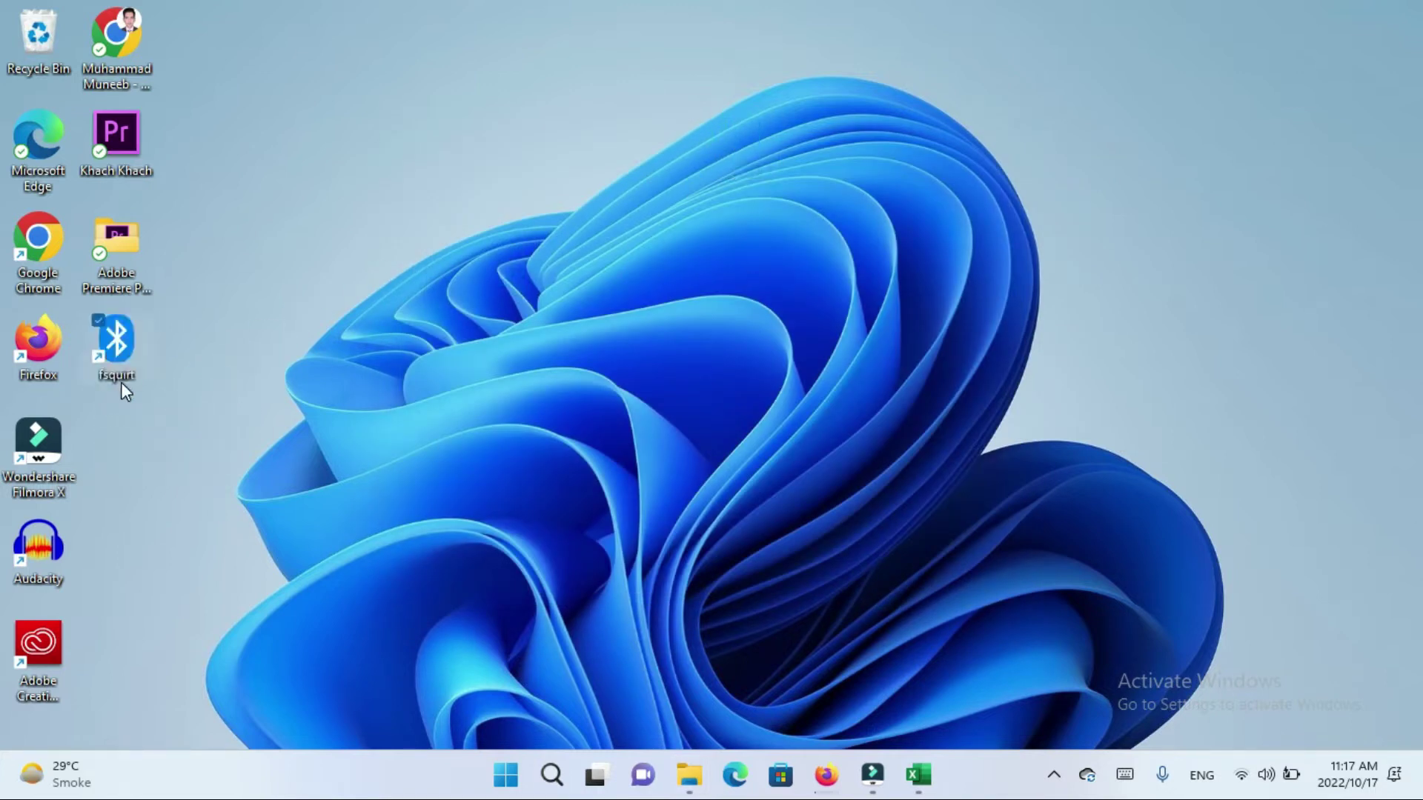
left_click(286, 343)
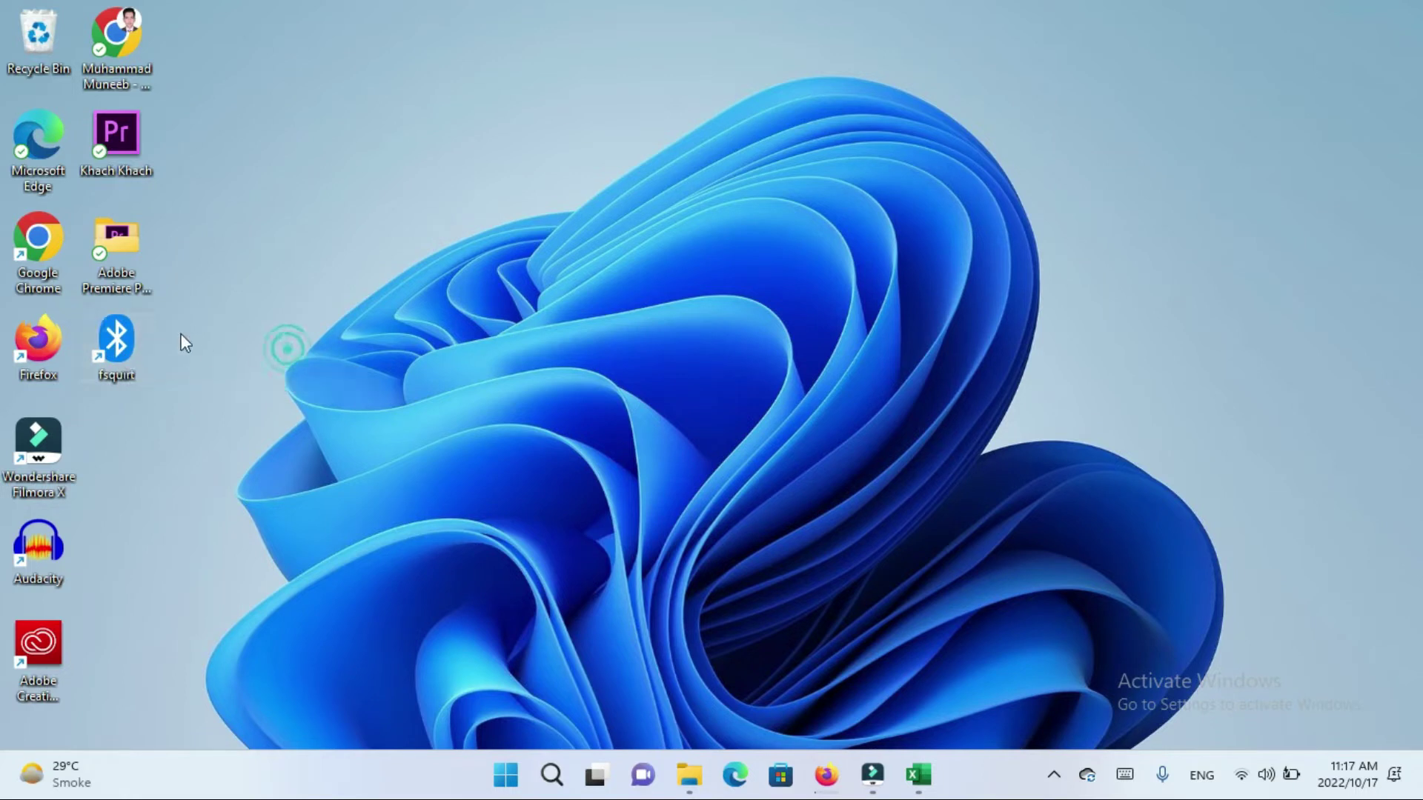
- Launch the fsquirt shortcut from the desktop and check the hidden system tray icons
double_click(123, 340)
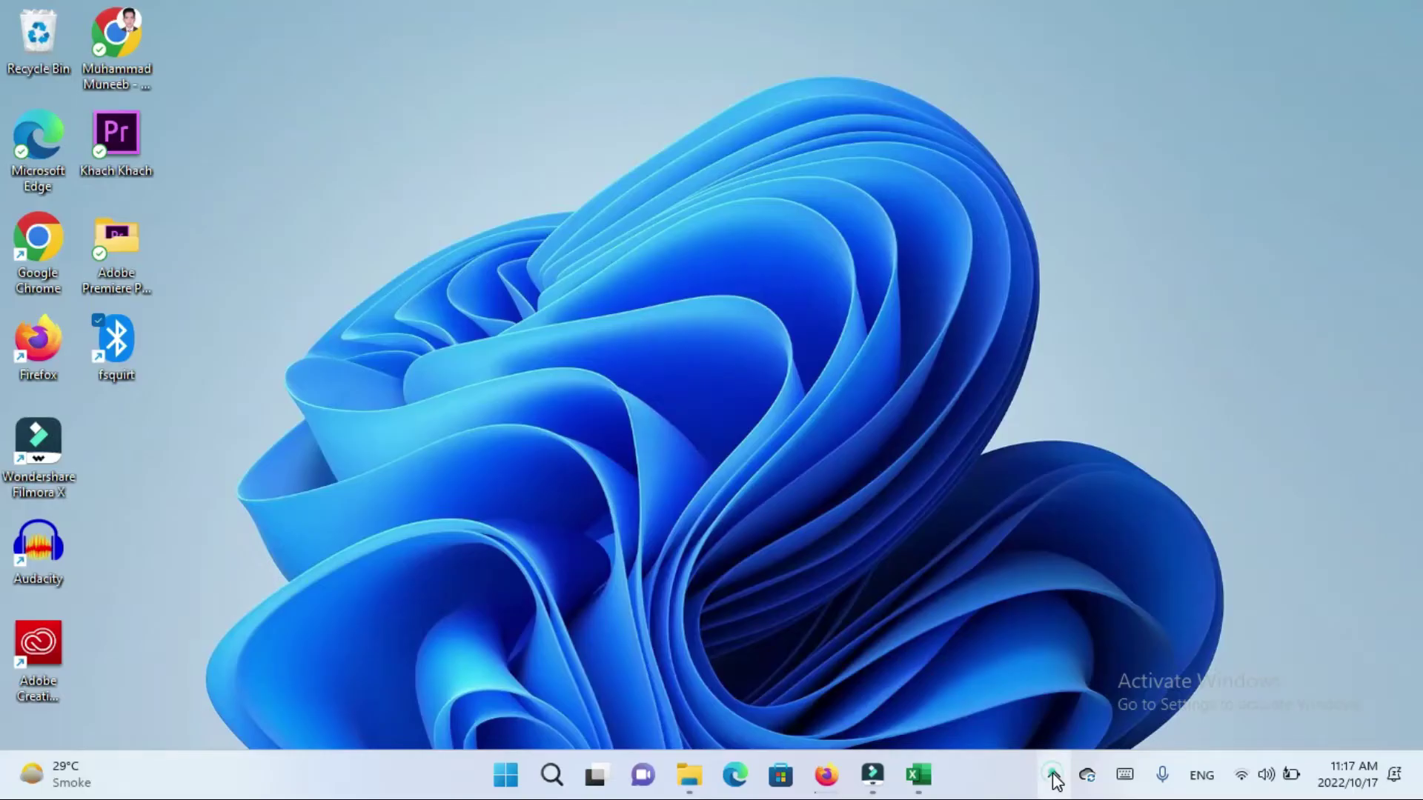
left_click(1054, 778)
left_click(1054, 778)
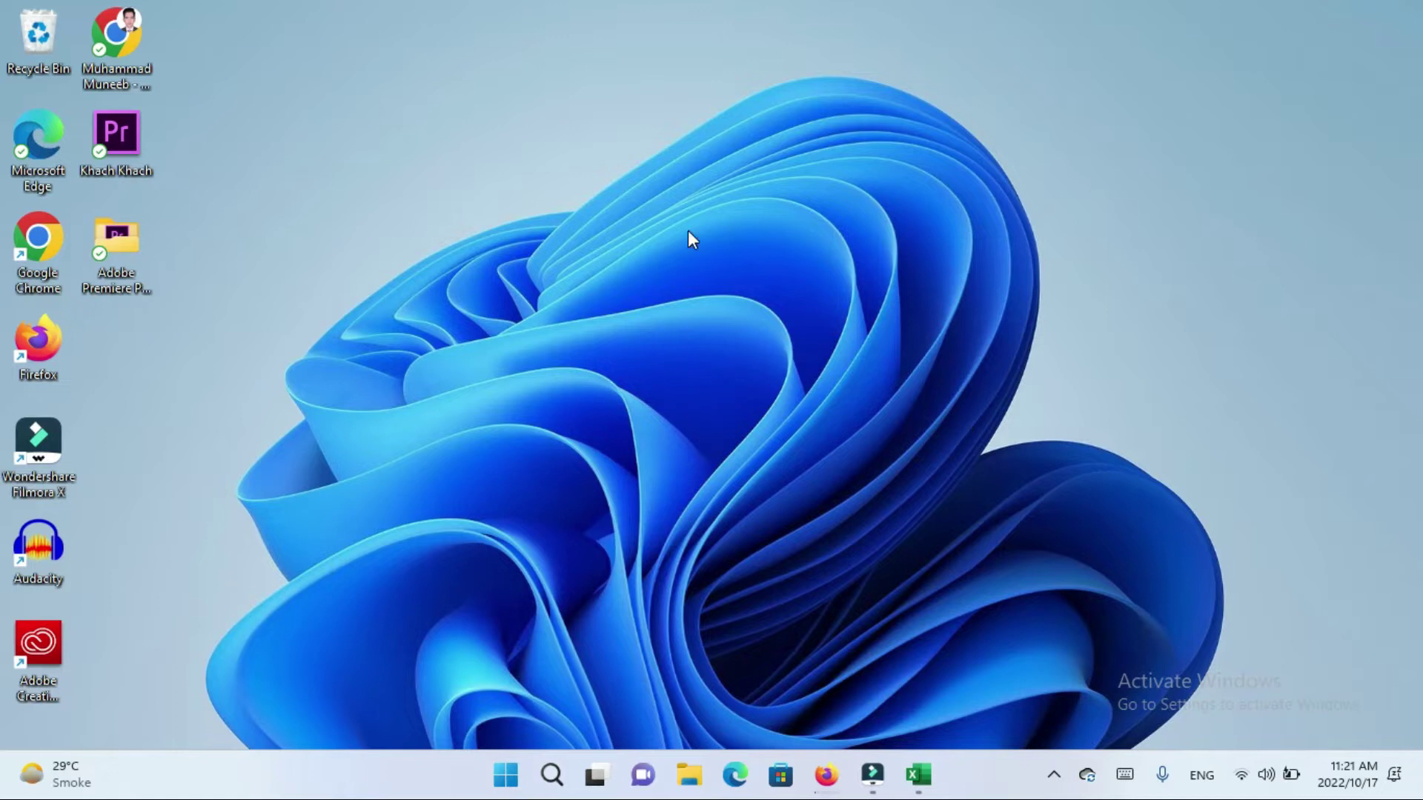
- Open Computer Management for This PC from File Explorer
left_click(689, 774)
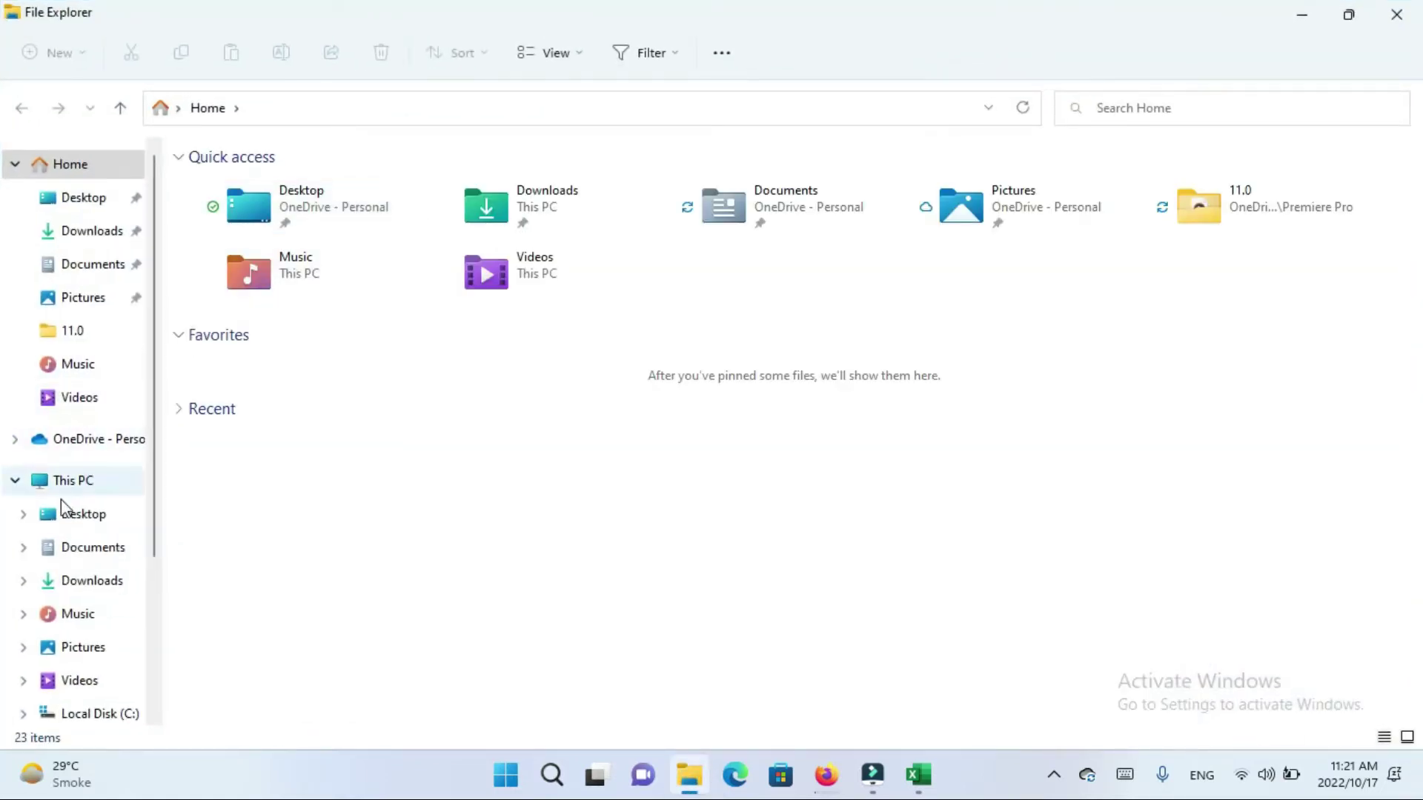
right_click(70, 486)
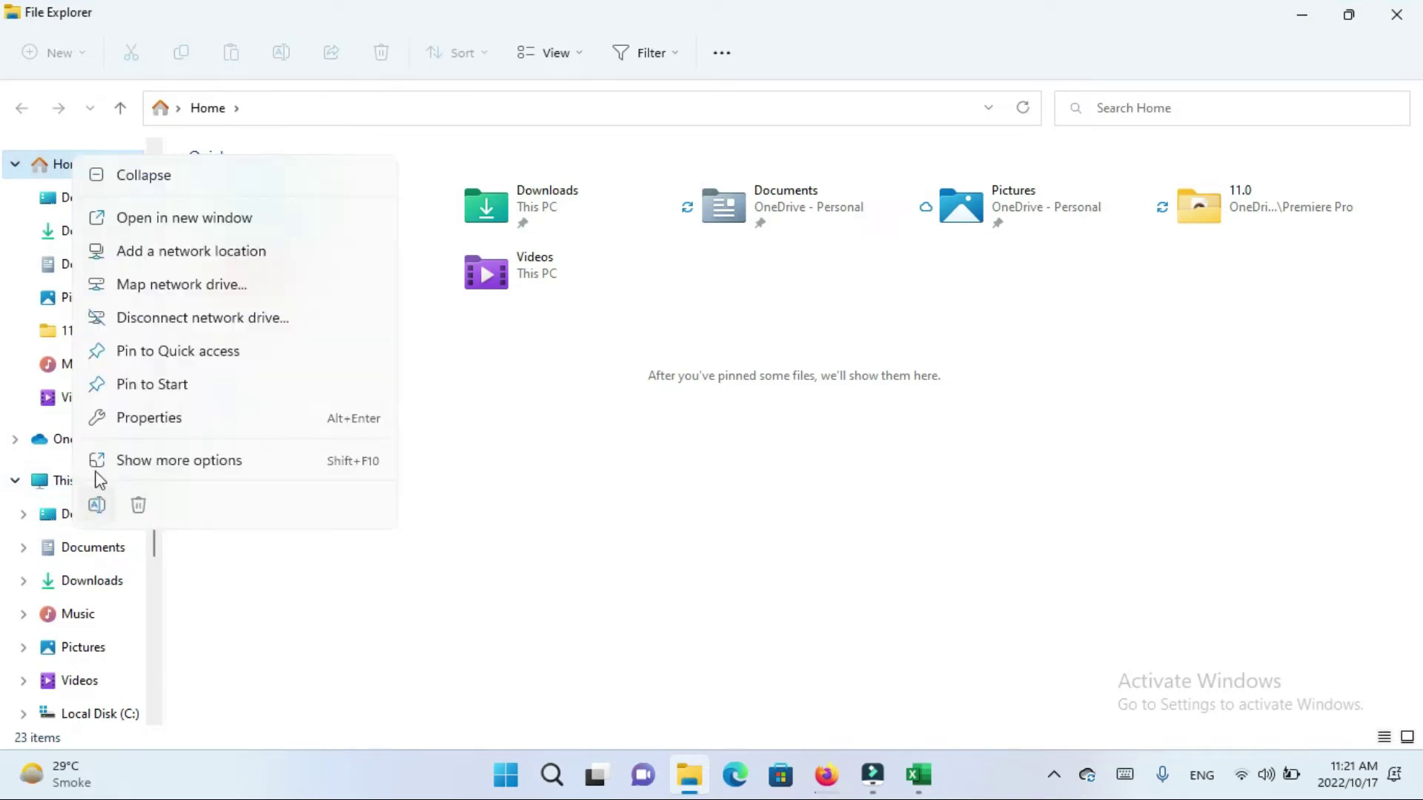
left_click(158, 422)
right_click(71, 486)
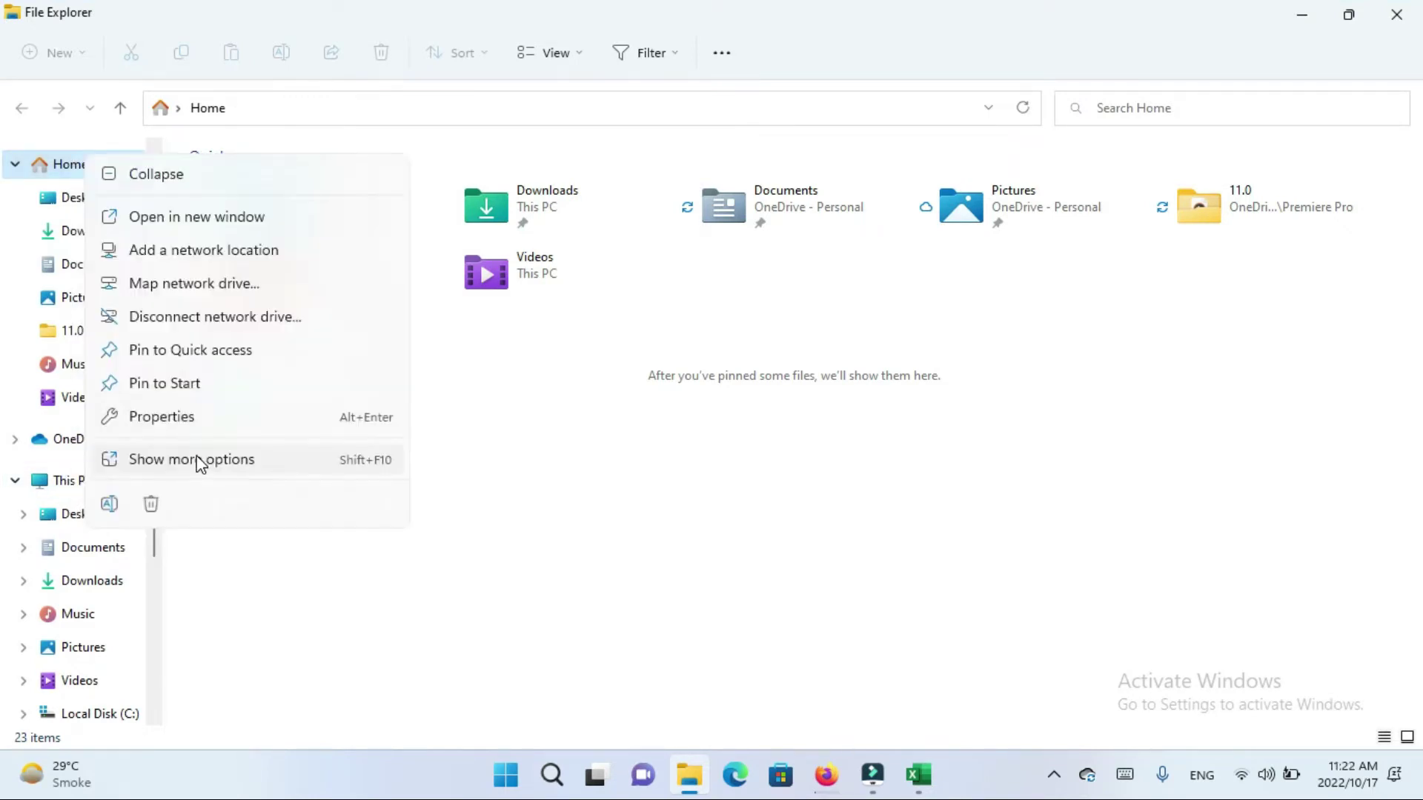
left_click(197, 461)
left_click(270, 501)
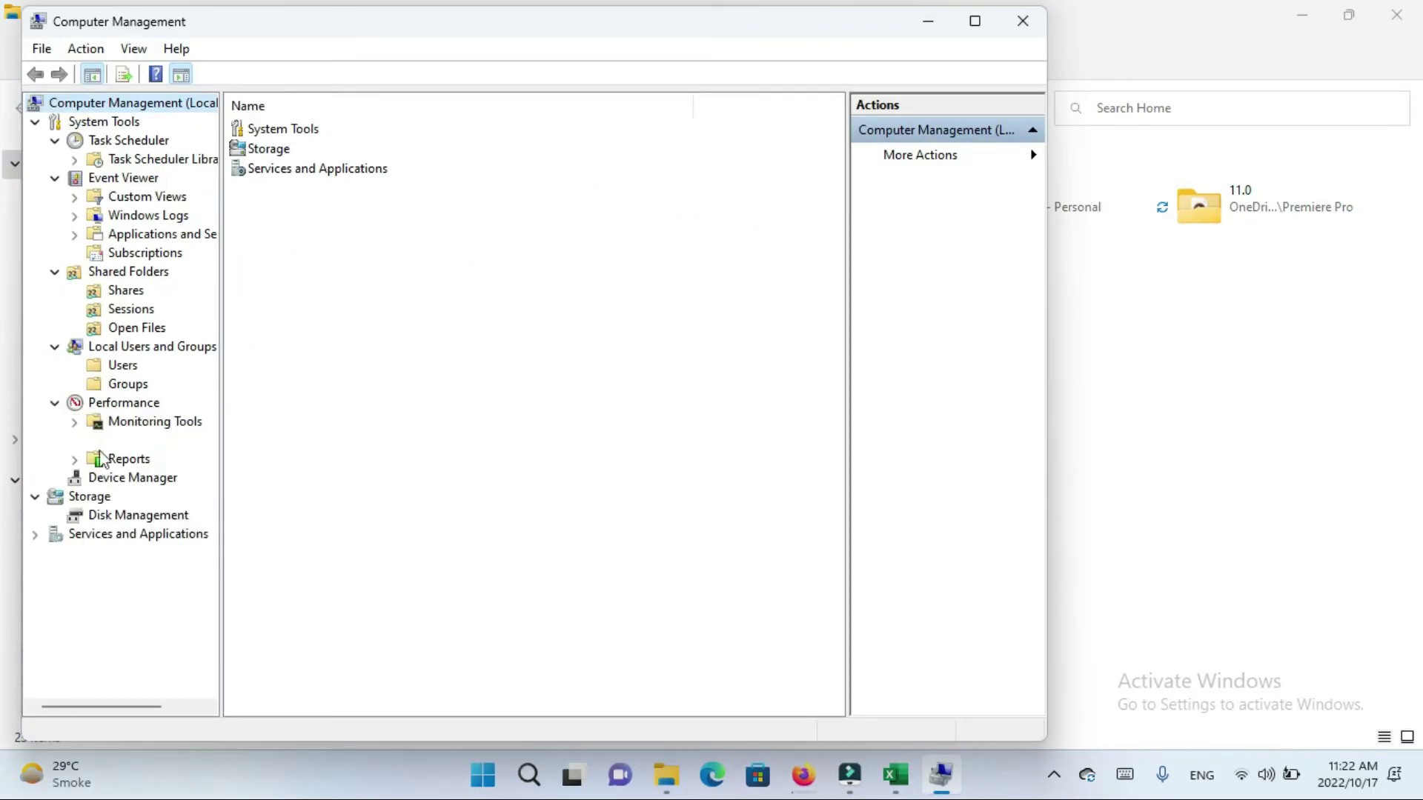
- Look through the device categories in Device Manager for Bluetooth, and close Computer Management and File Explorer
left_click(111, 481)
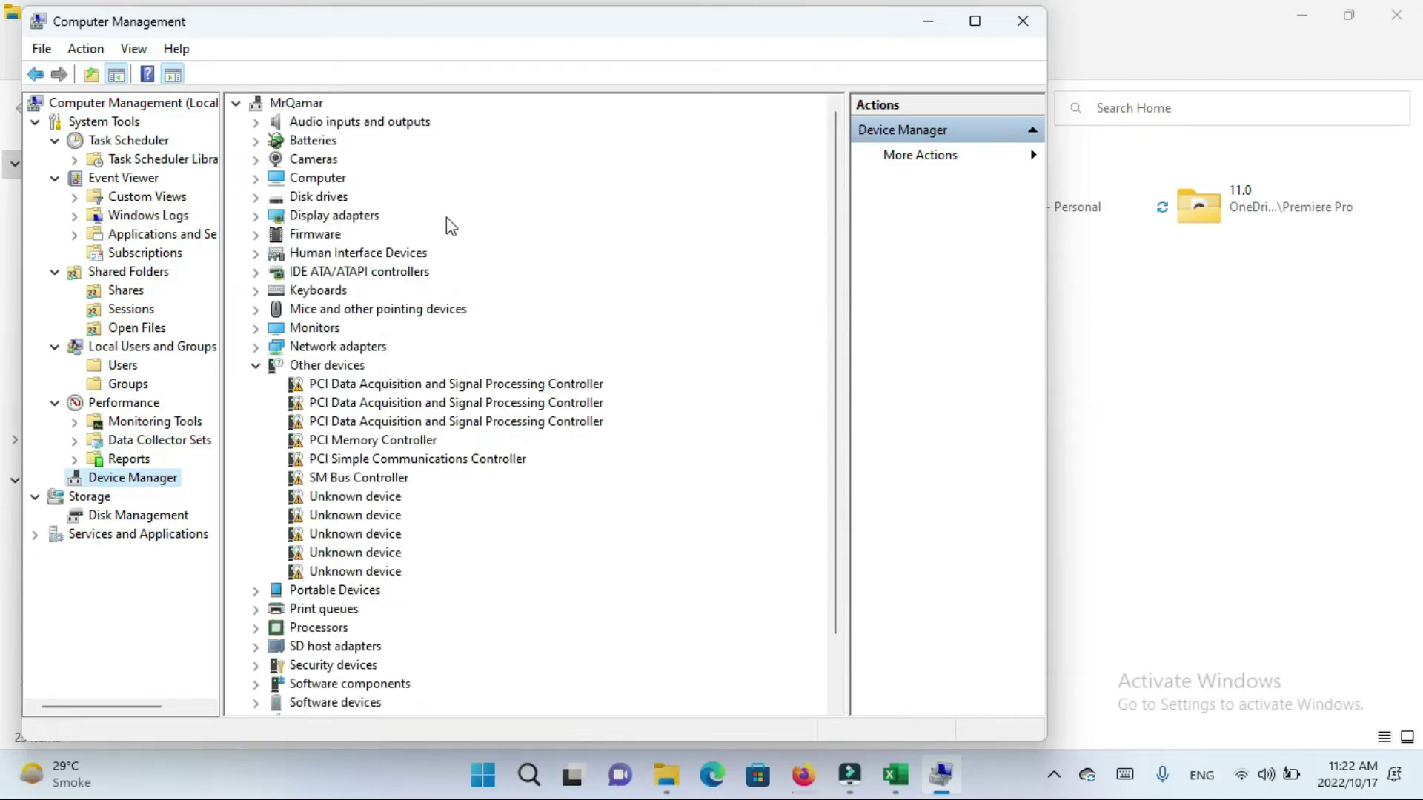
scroll(299, 395, "down", 2)
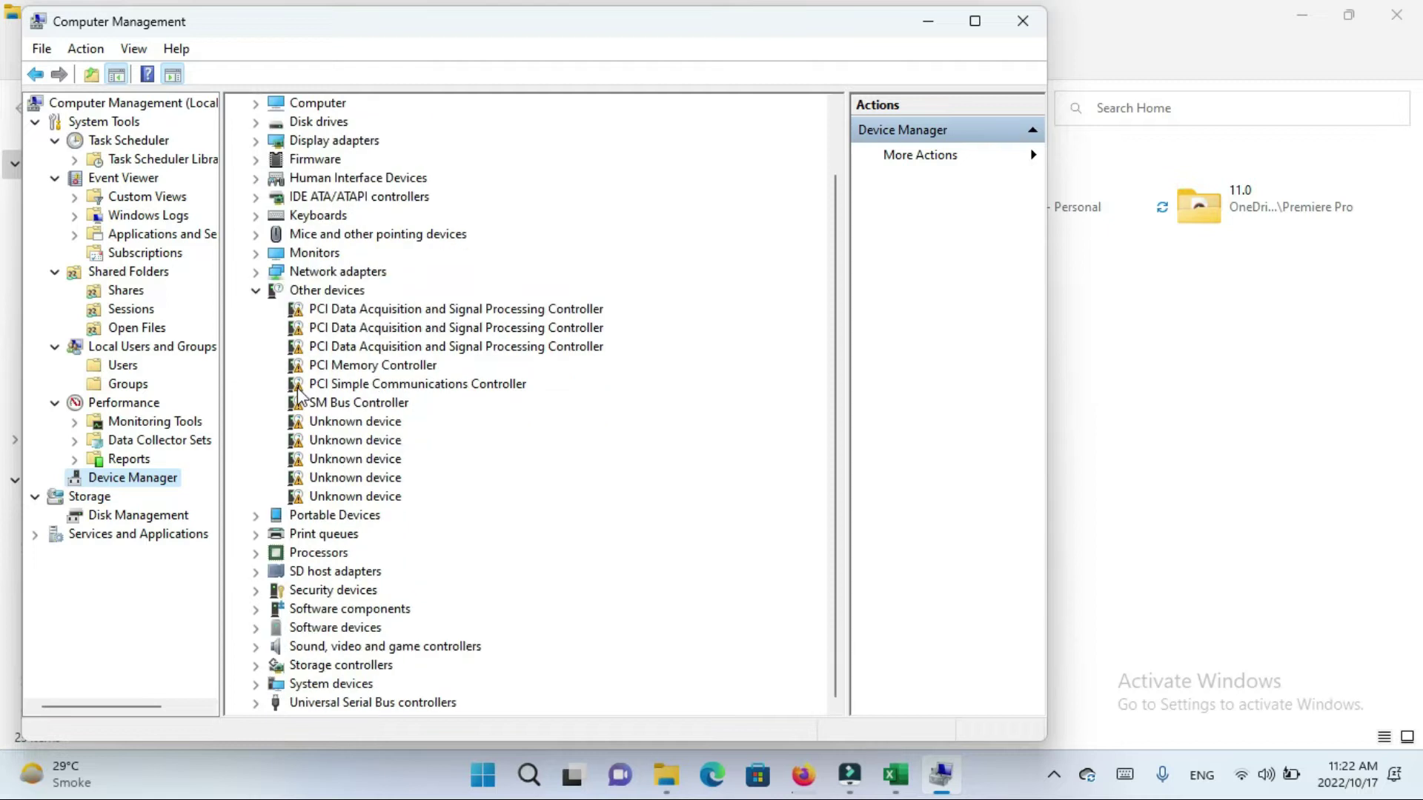
scroll(299, 395, "up", 2)
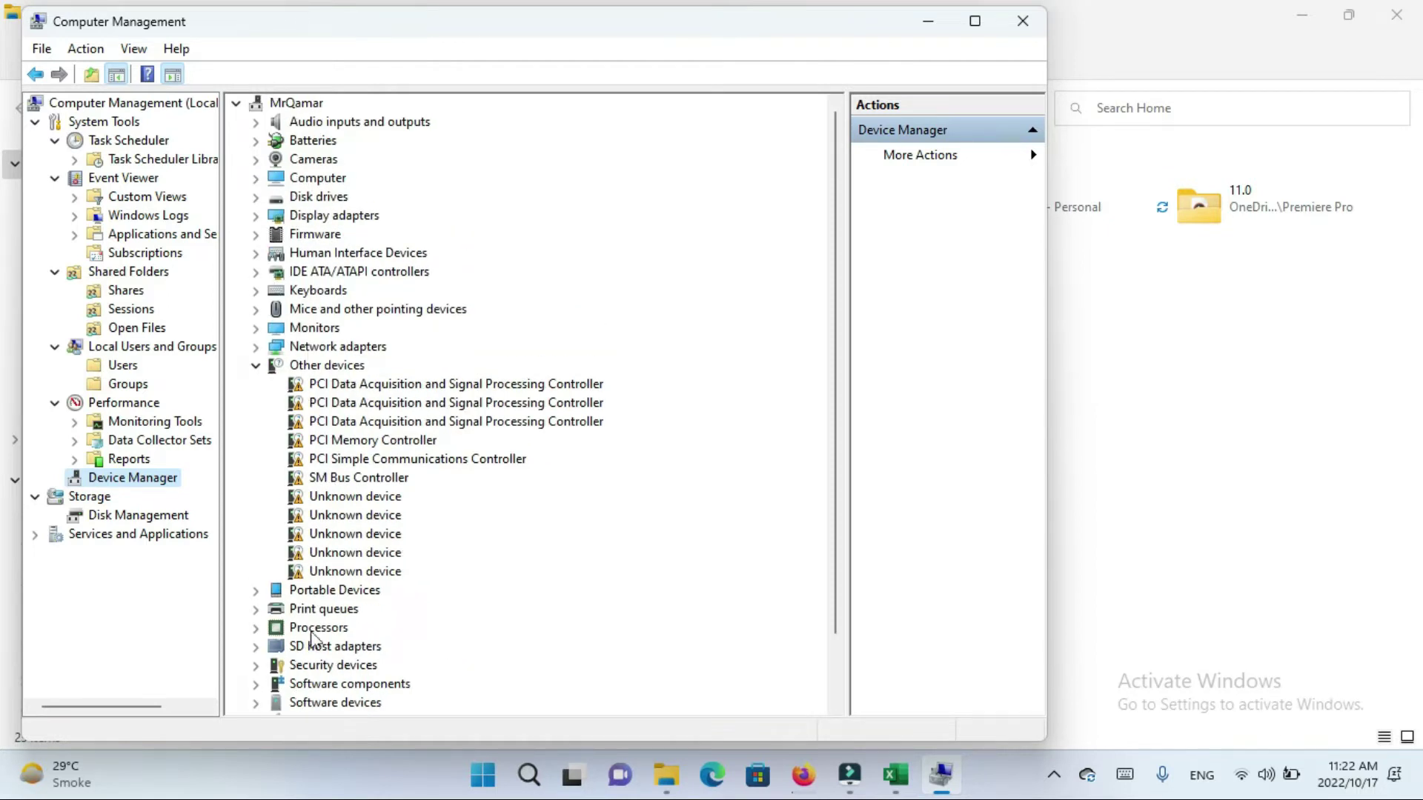
scroll(370, 378, "down", 2)
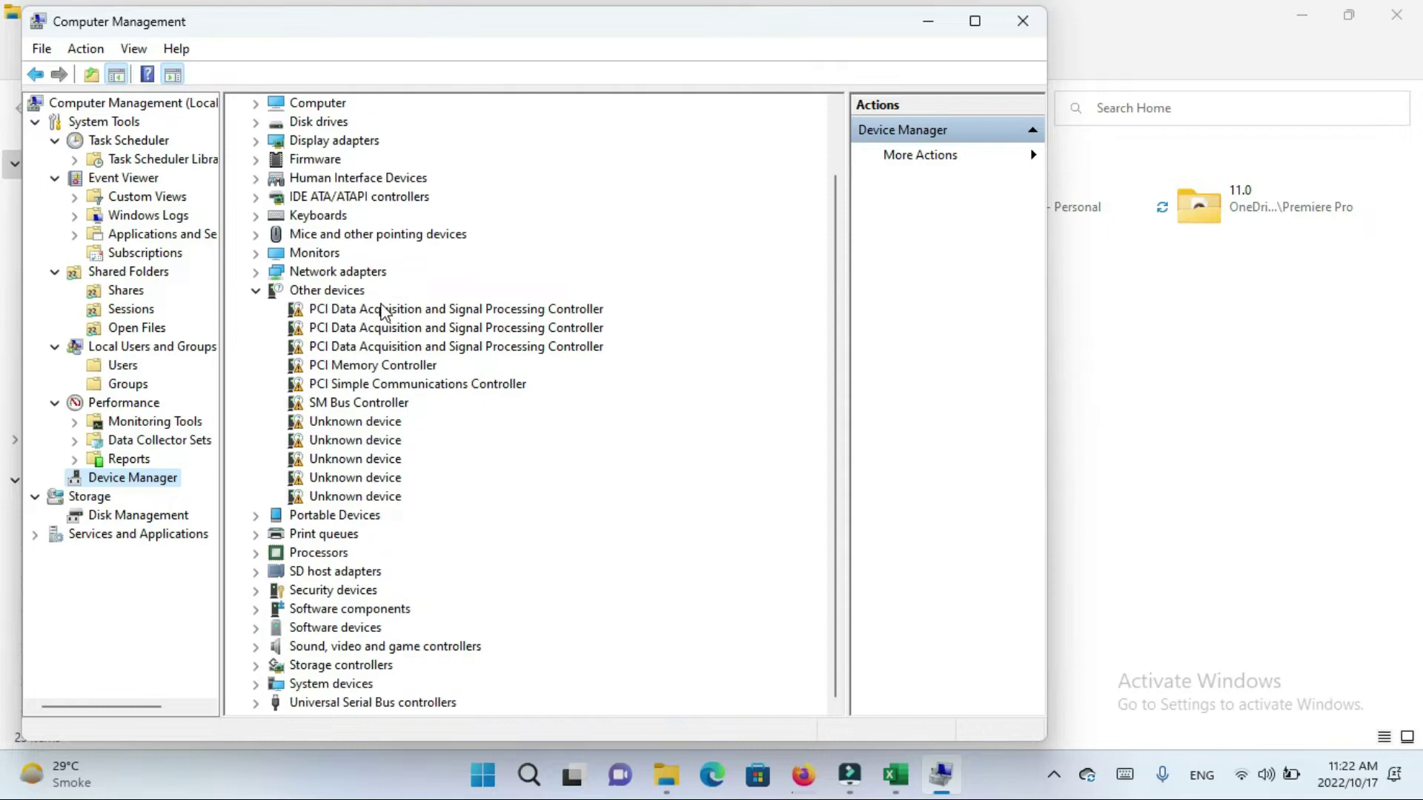
left_click(1030, 21)
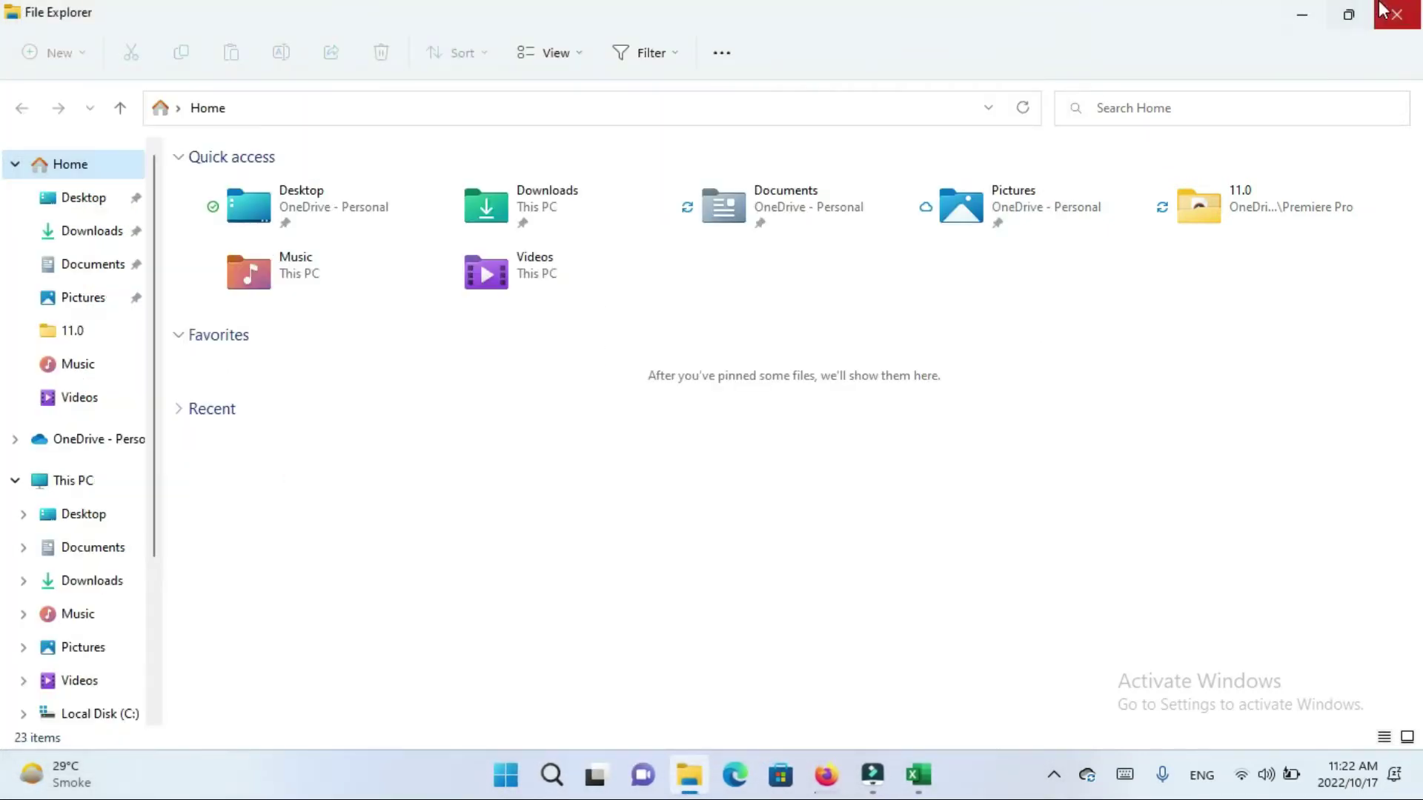
left_click(1398, 13)
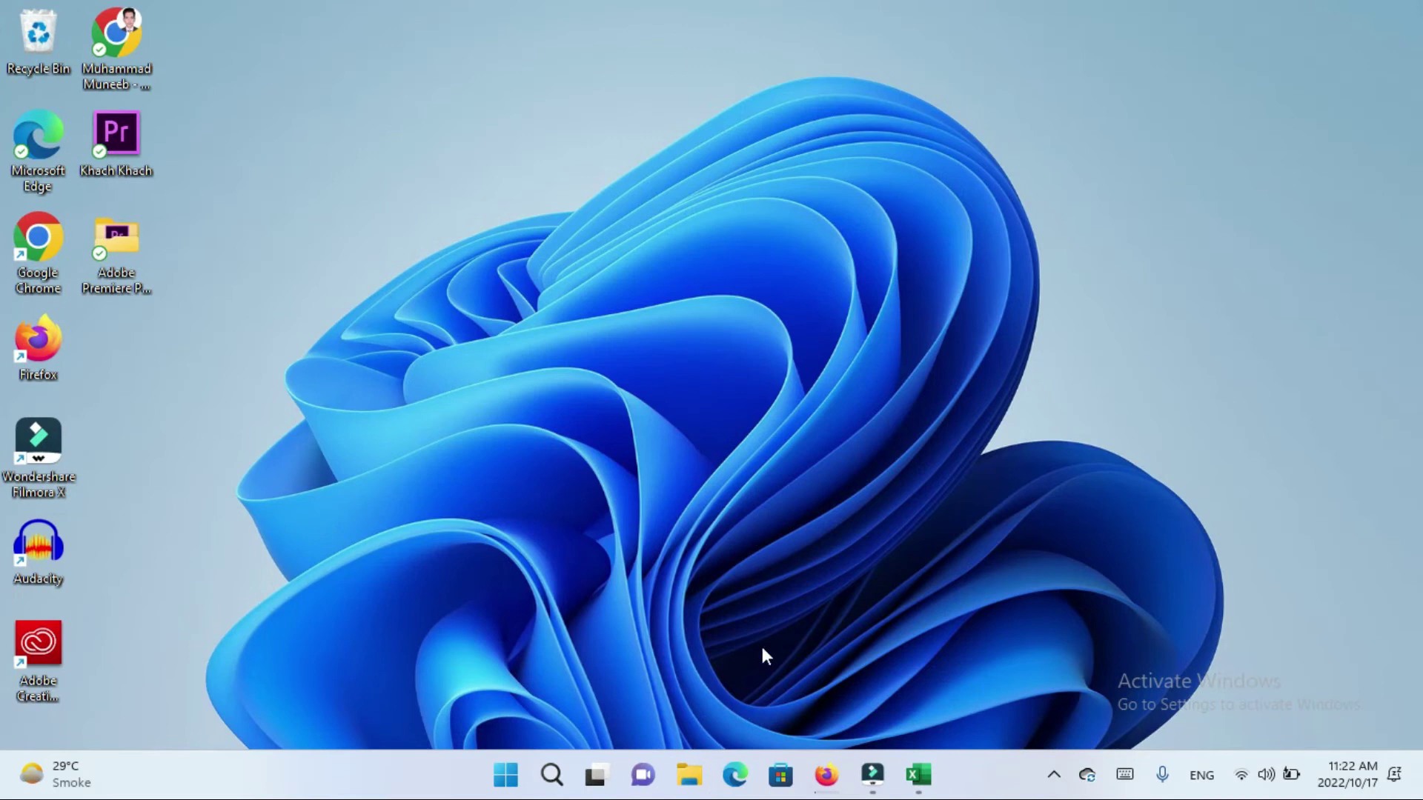
- Switch to Firefox and search Google for "ga z170n wifi"
left_click(825, 775)
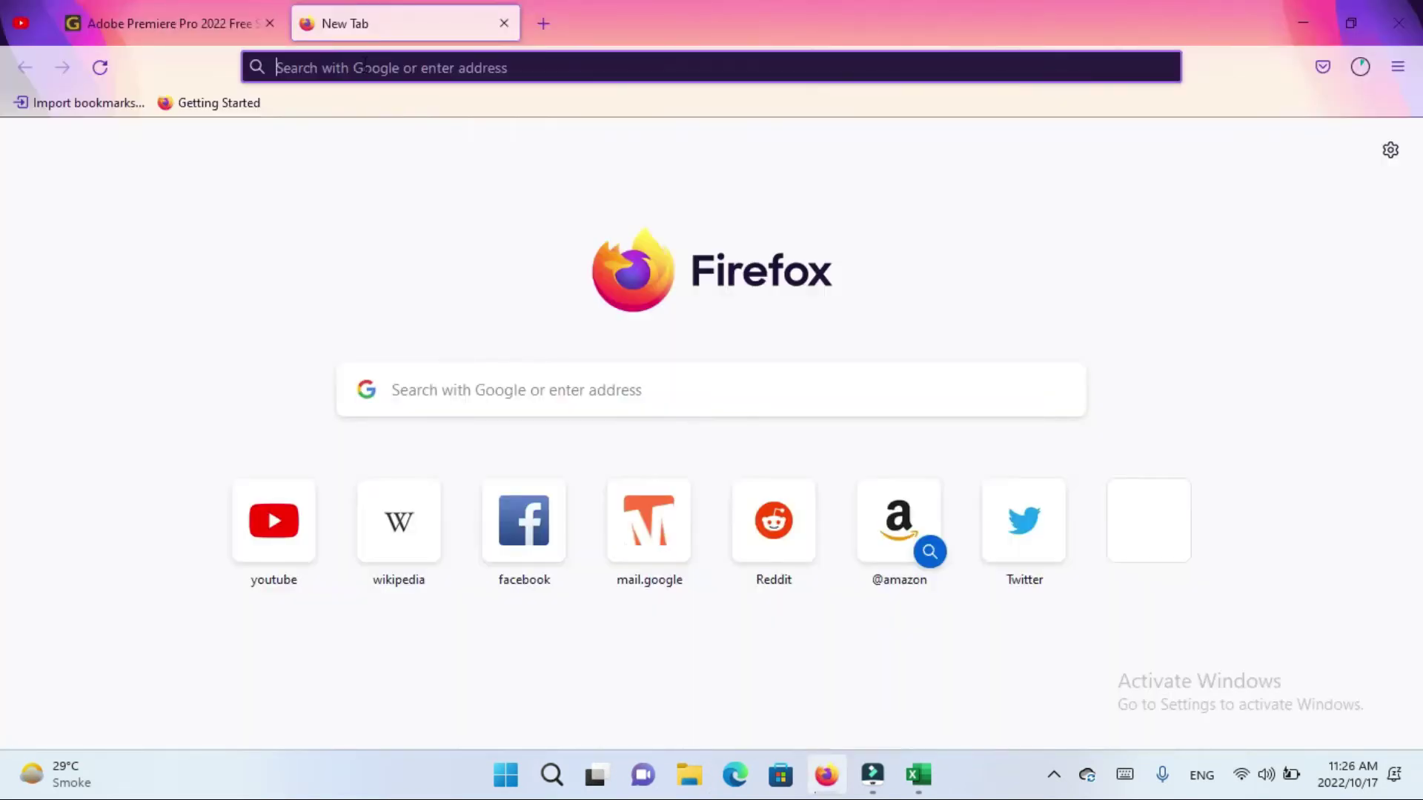
type("ga")
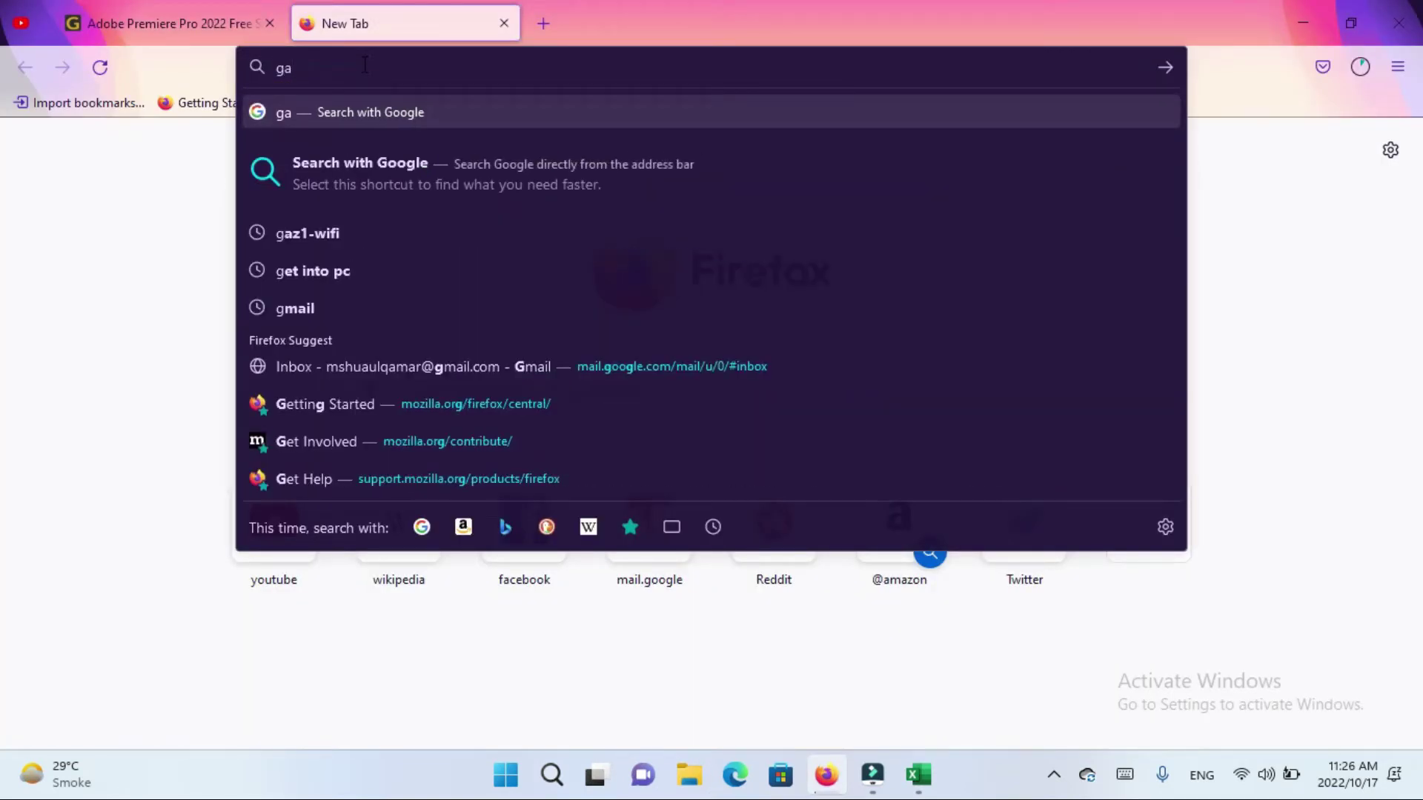
type(" z")
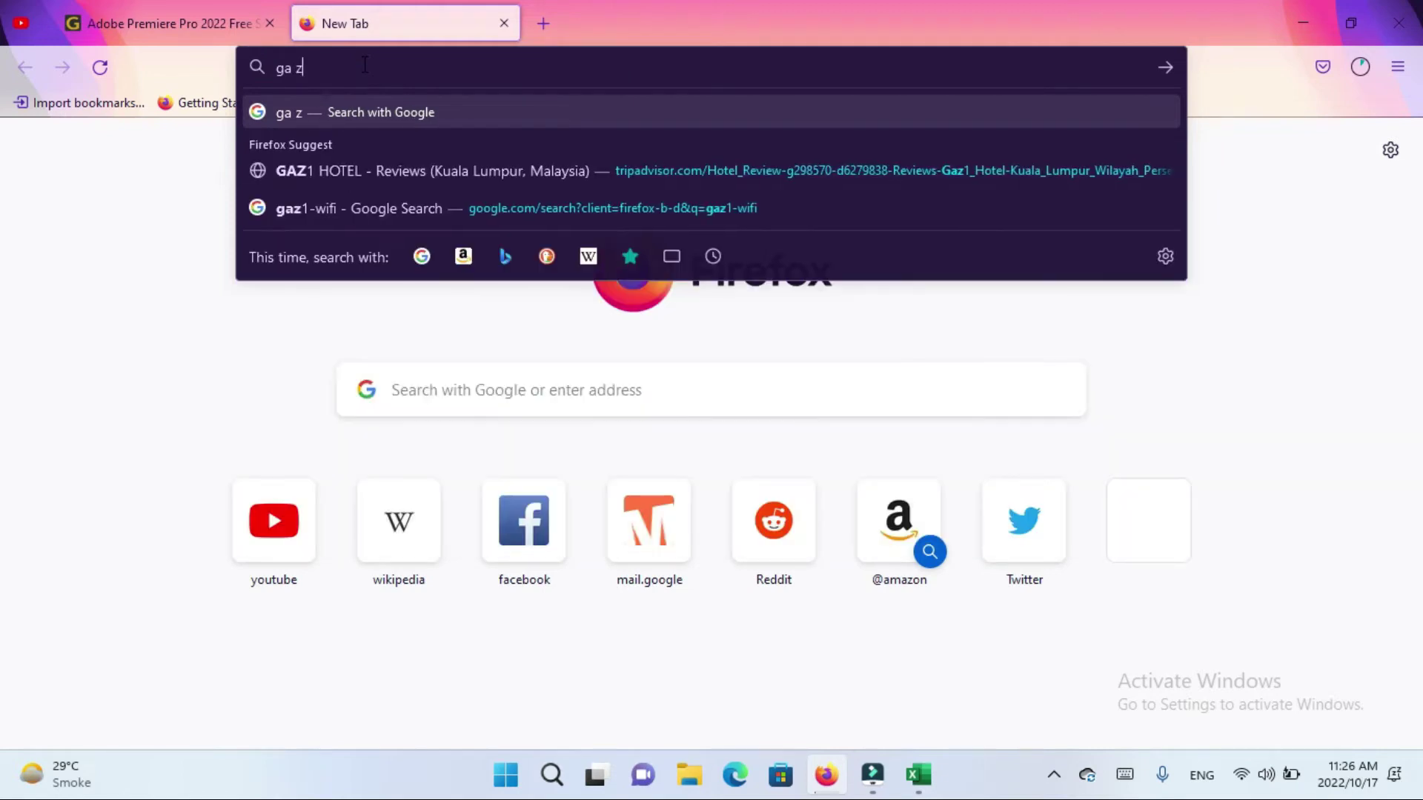
type("i1")
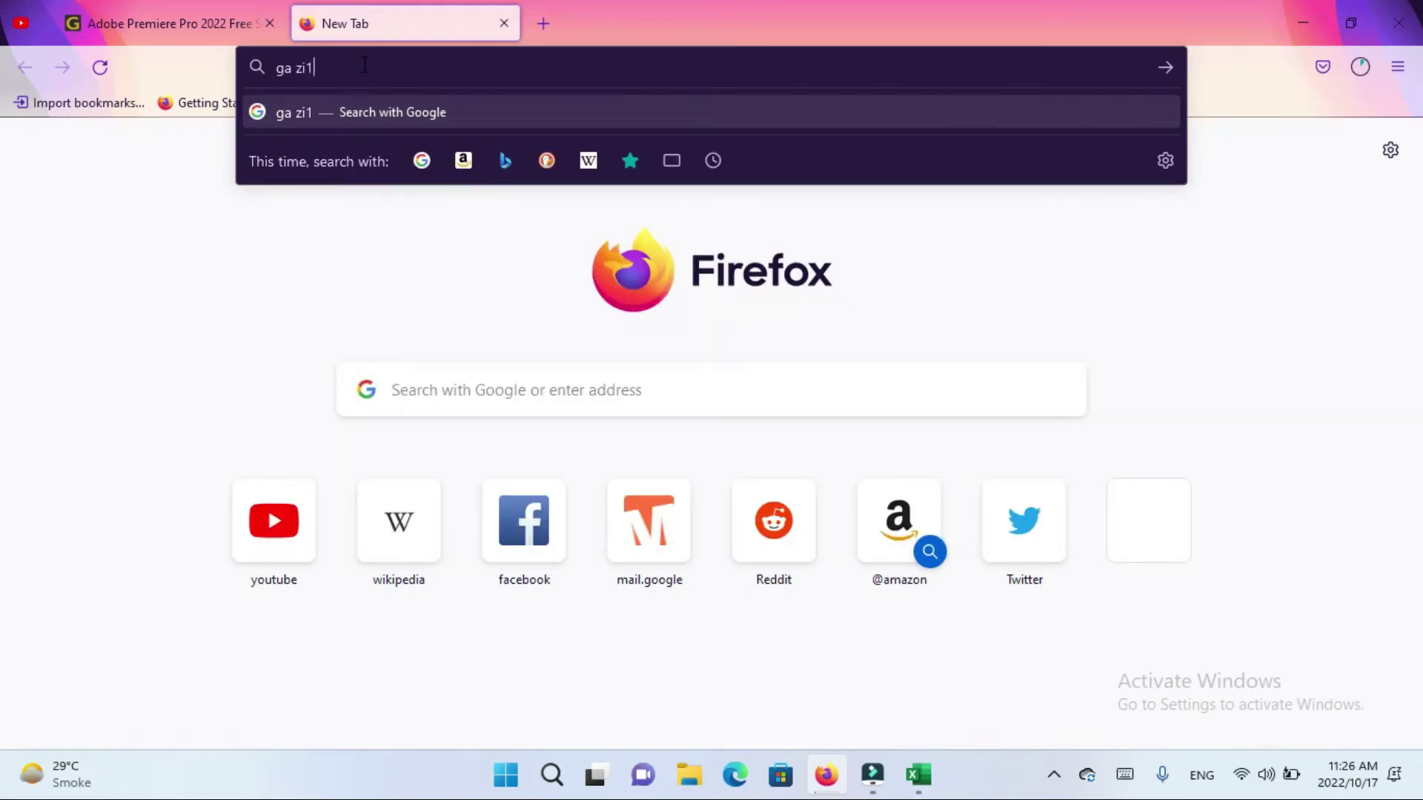
key("BackSpace")
key("BackSpace")
type("1")
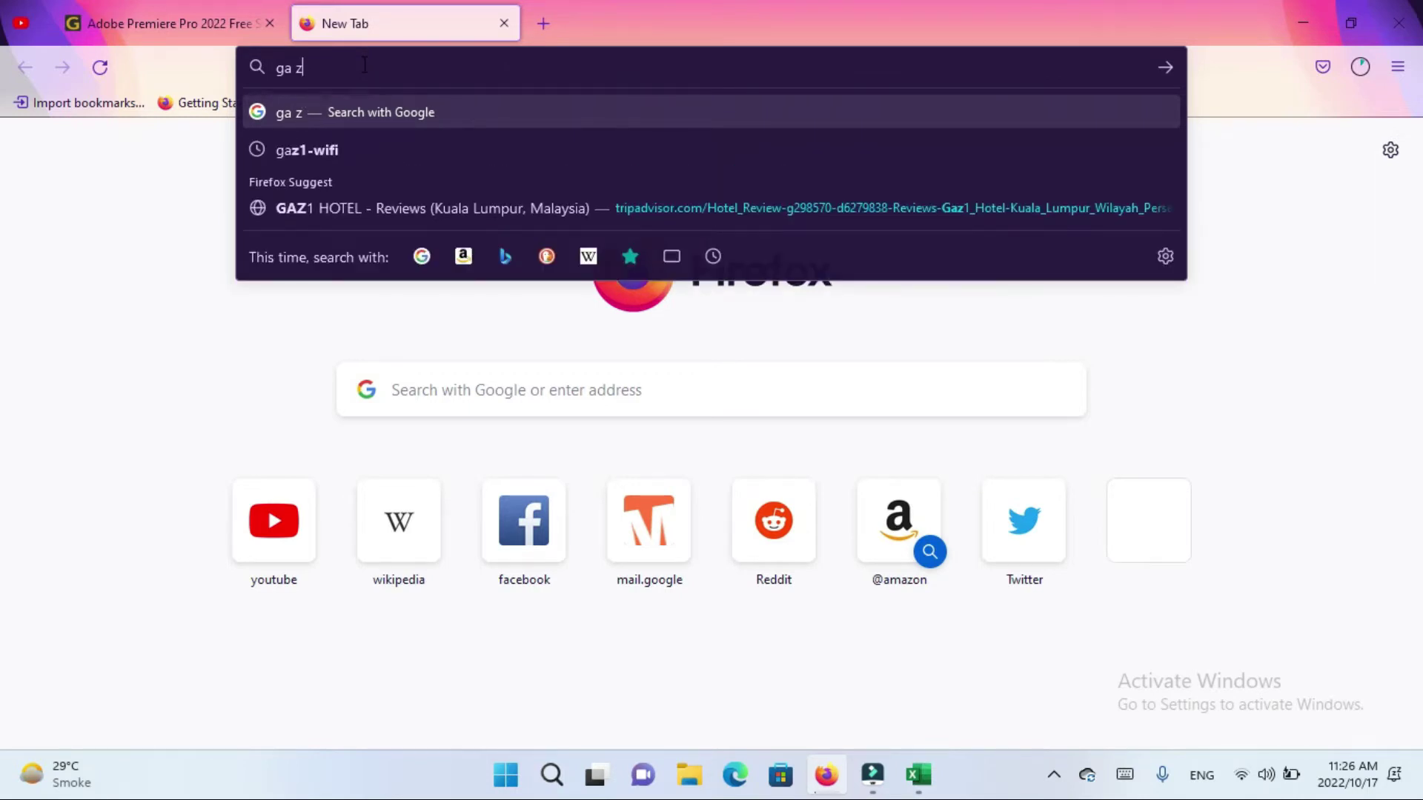
type("7")
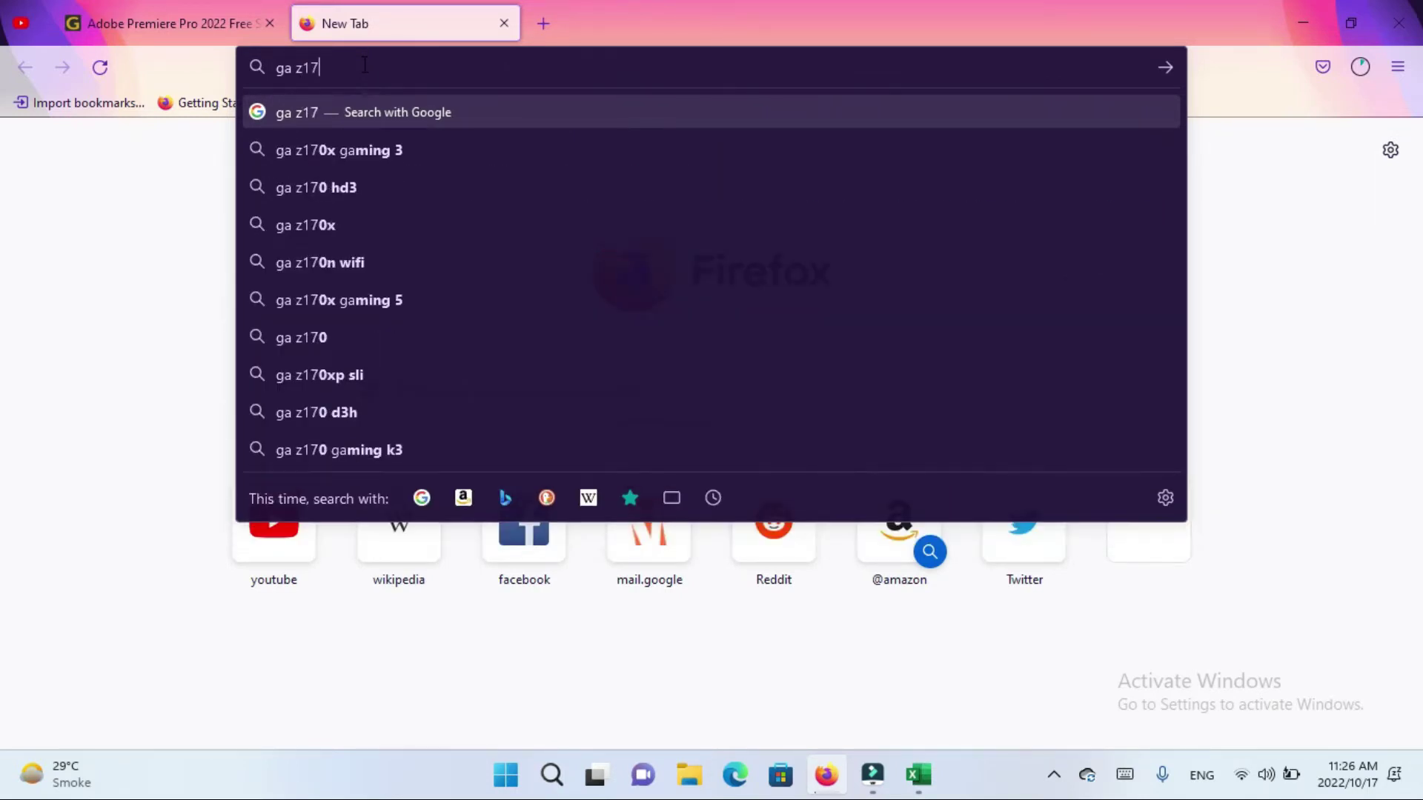
type("0")
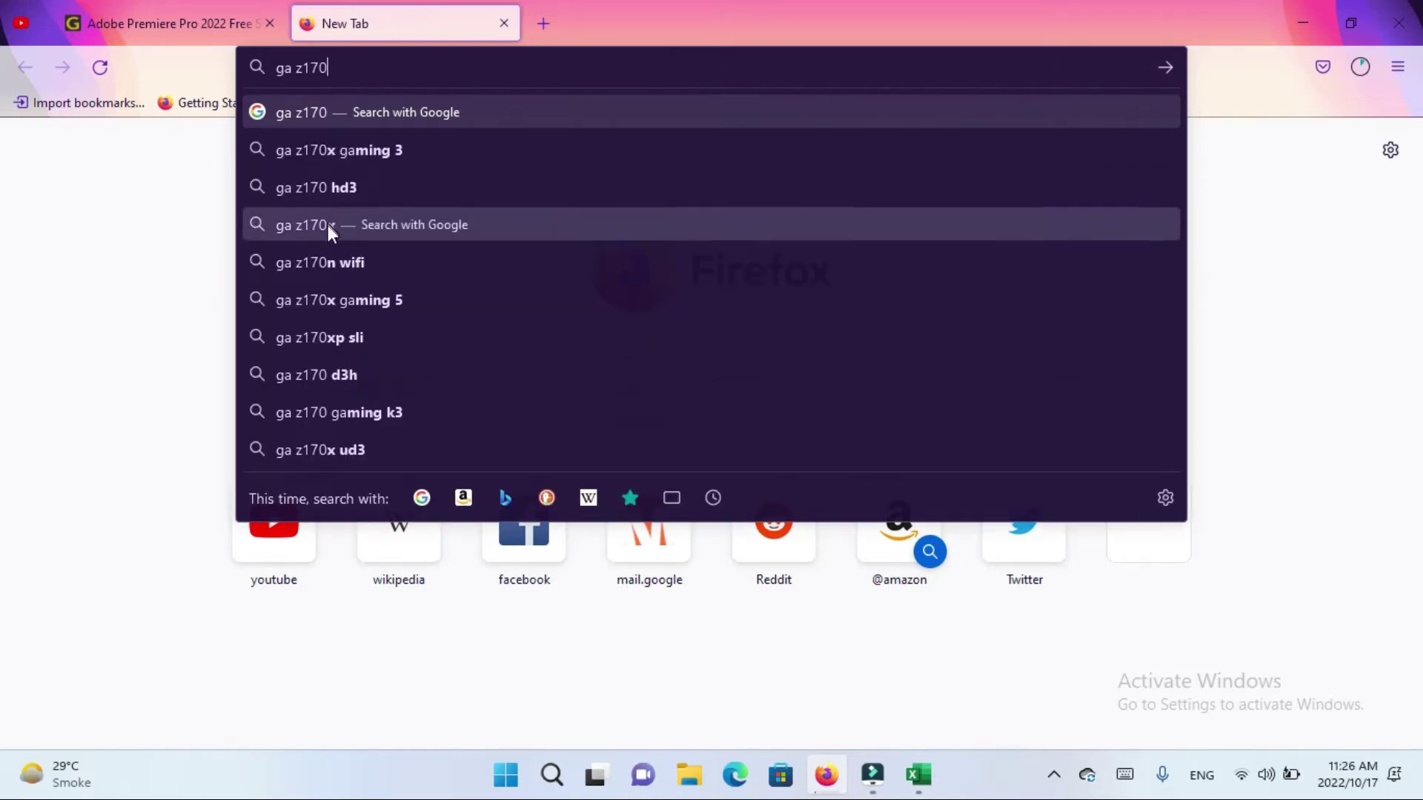
left_click(344, 264)
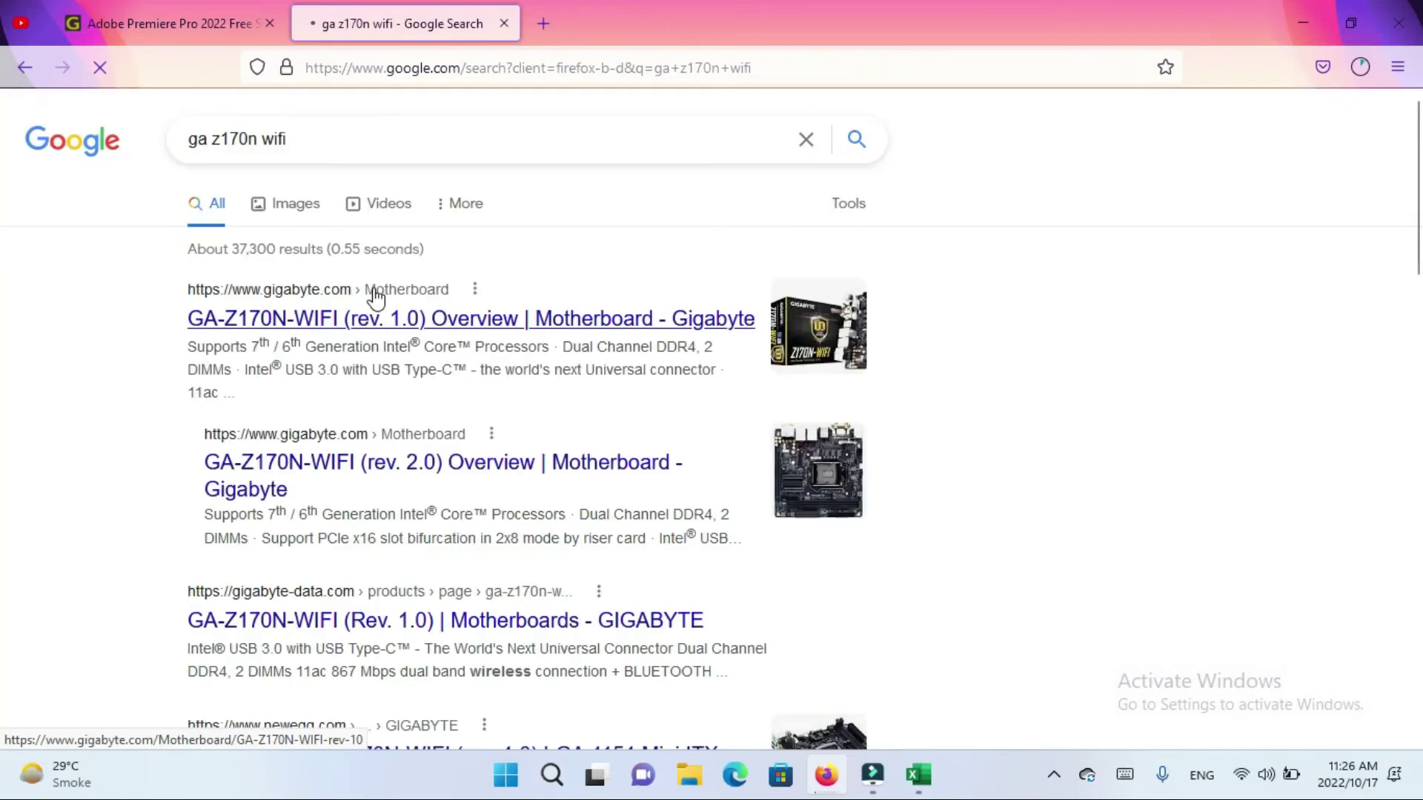
- Open Gigabyte's GA-Z170N-WIFI (rev. 1.0) overview page from the search results and look through its features
left_click(393, 314)
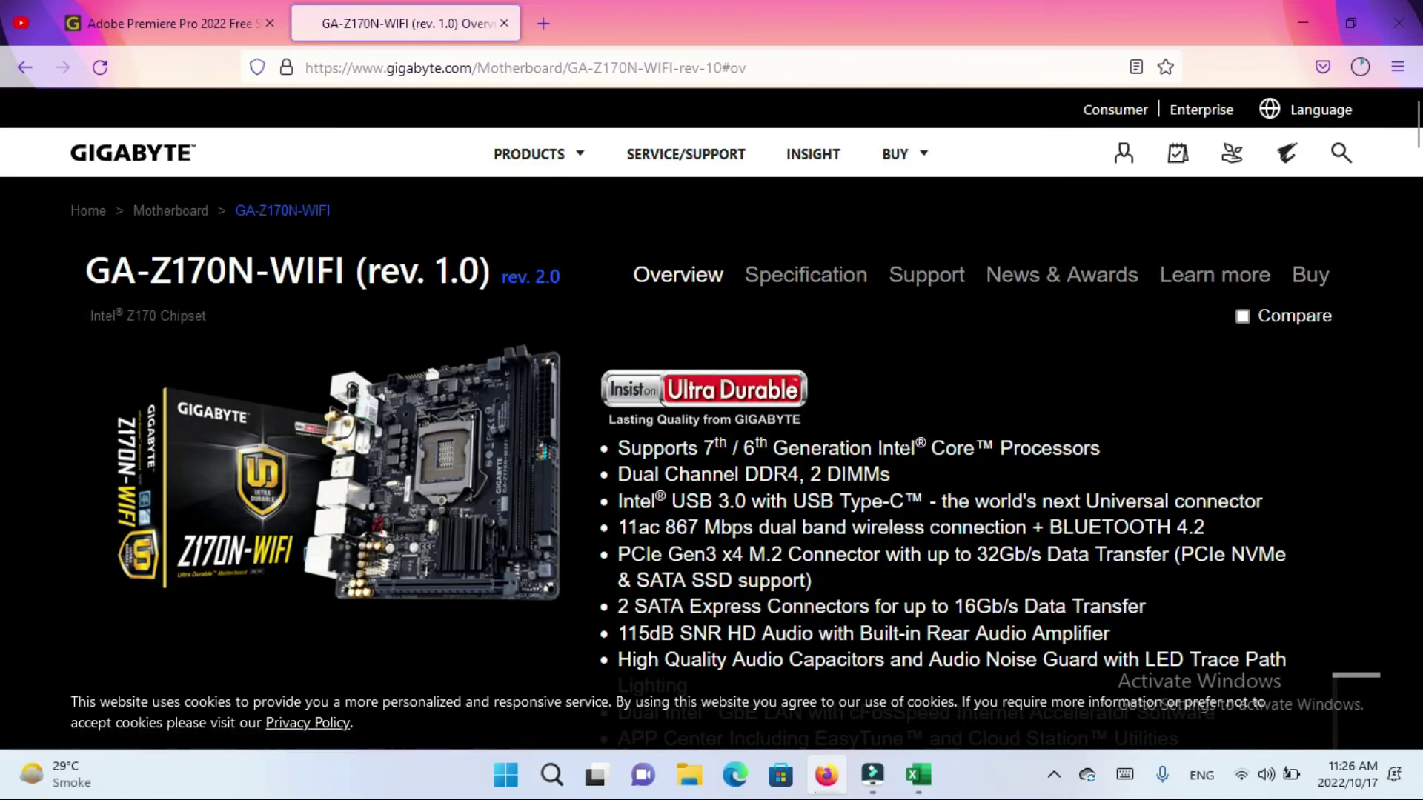
scroll(902, 452, "down", 5)
scroll(899, 458, "down", 12)
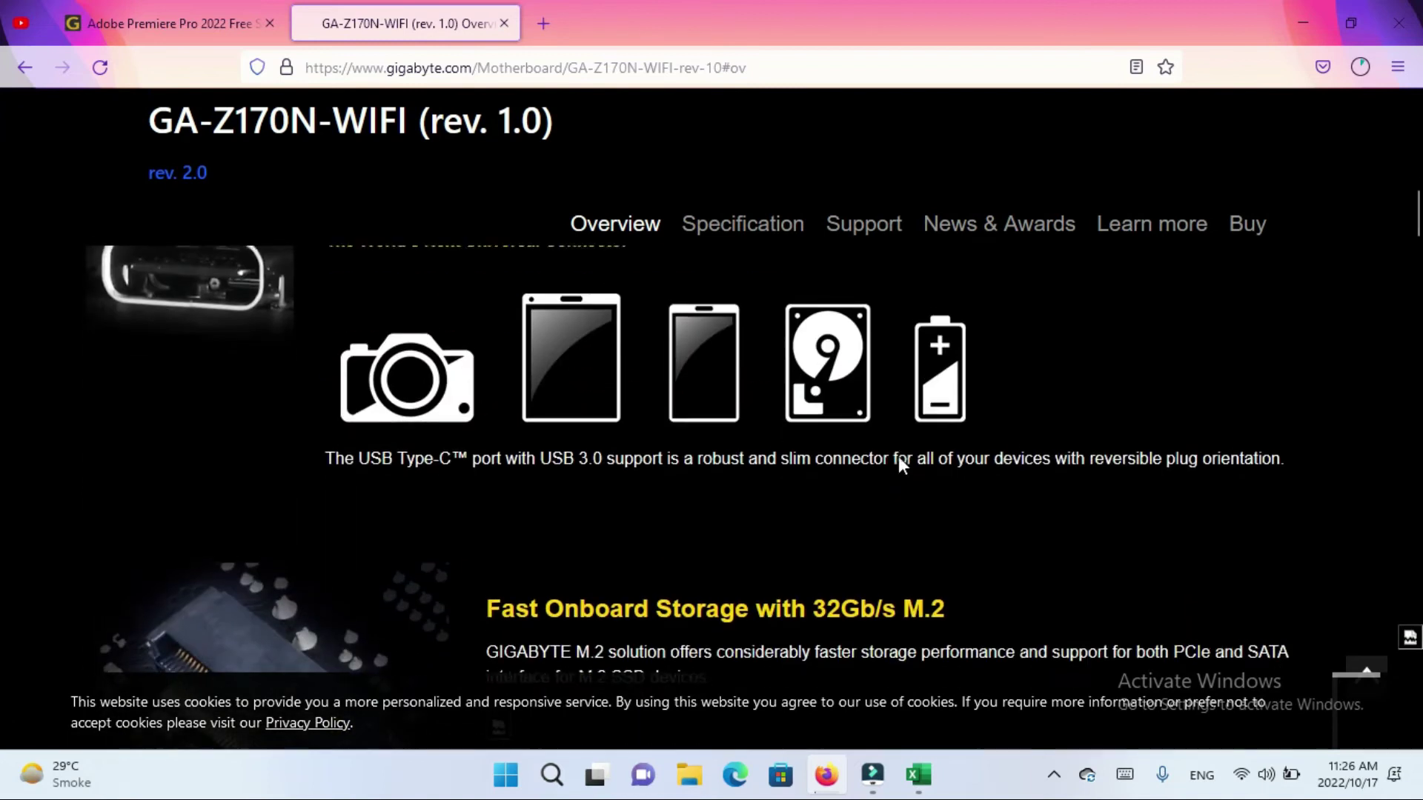
scroll(899, 460, "down", 10)
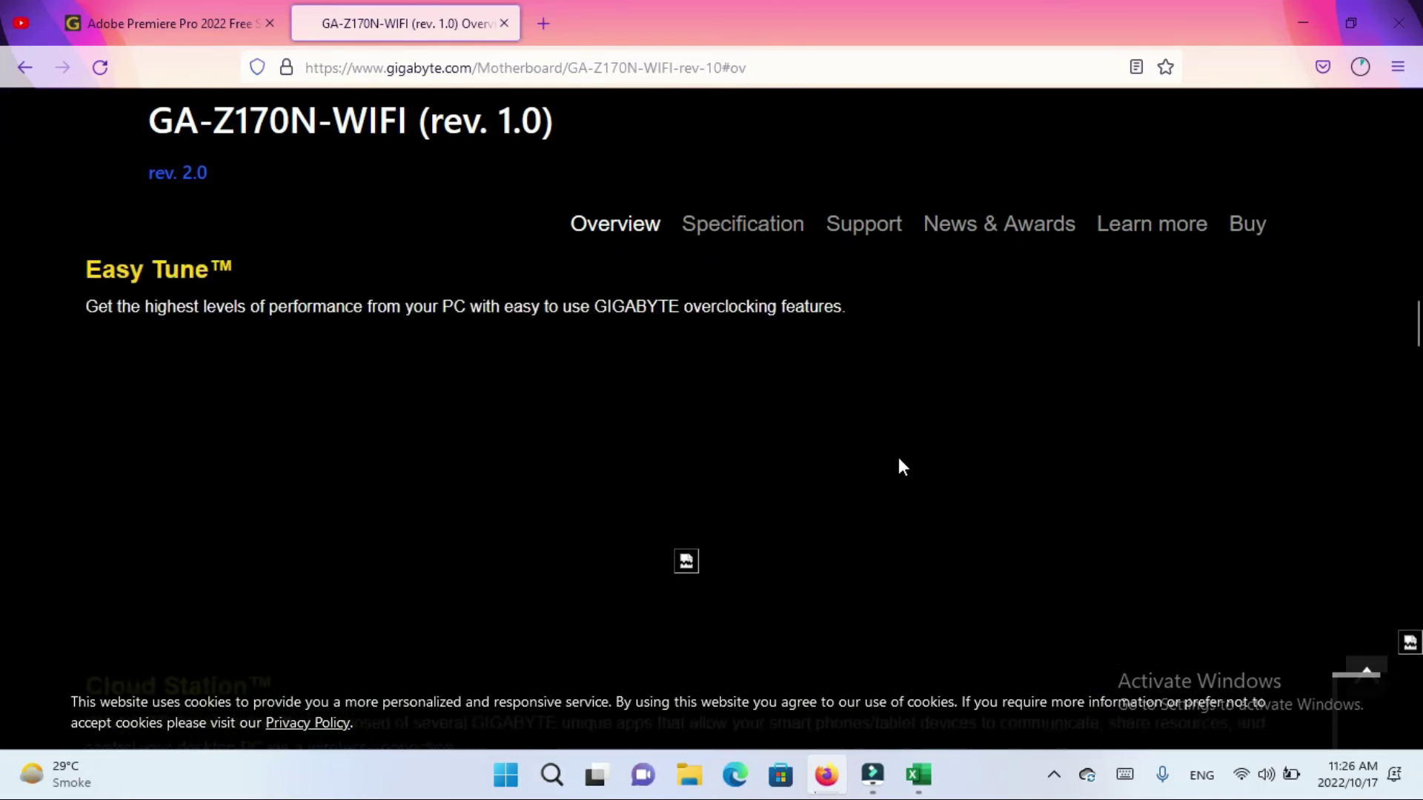
scroll(898, 457, "up", 15)
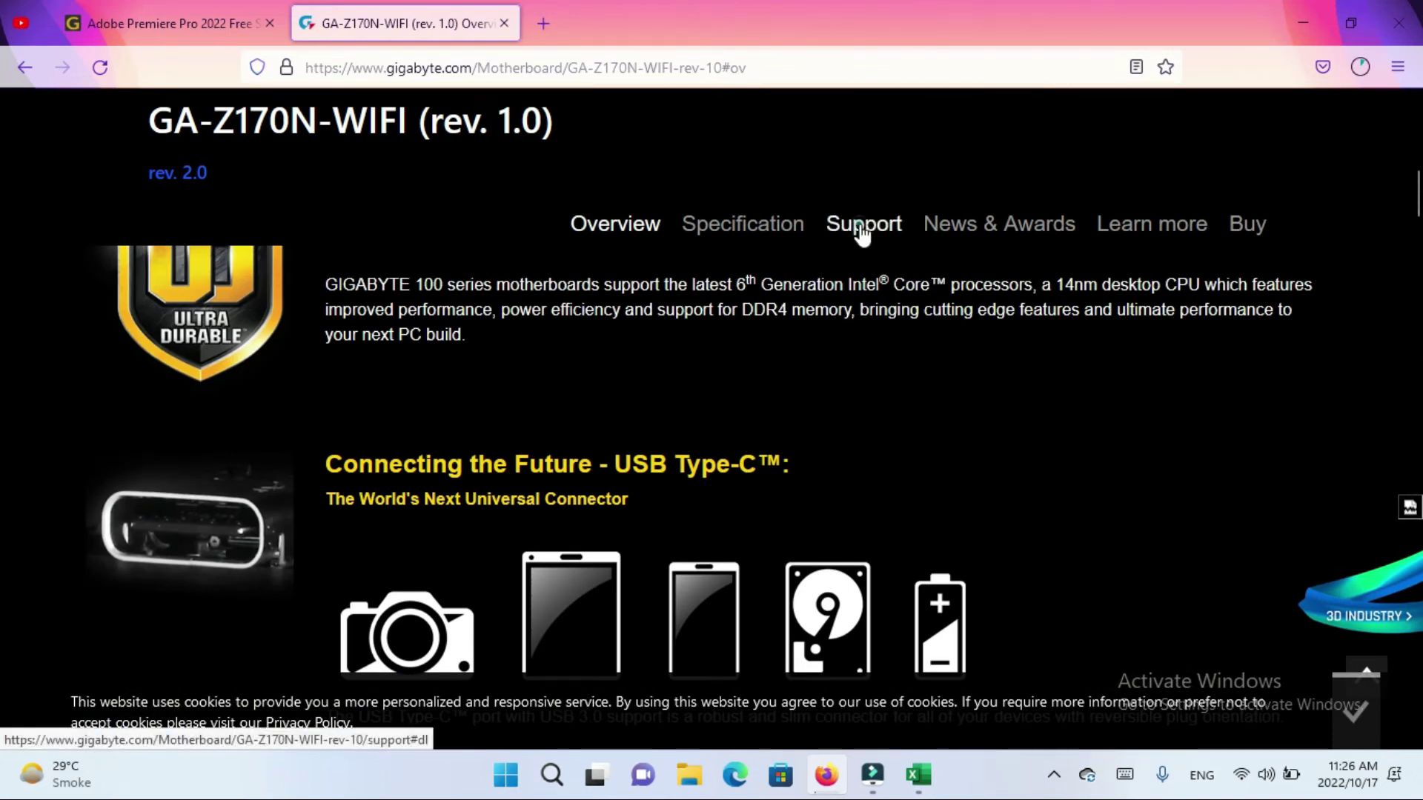
- Open the support downloads for the GA-Z170N-WIFI (rev. 1.0) and set the driver OS to Windows 10 64bit
left_click(862, 230)
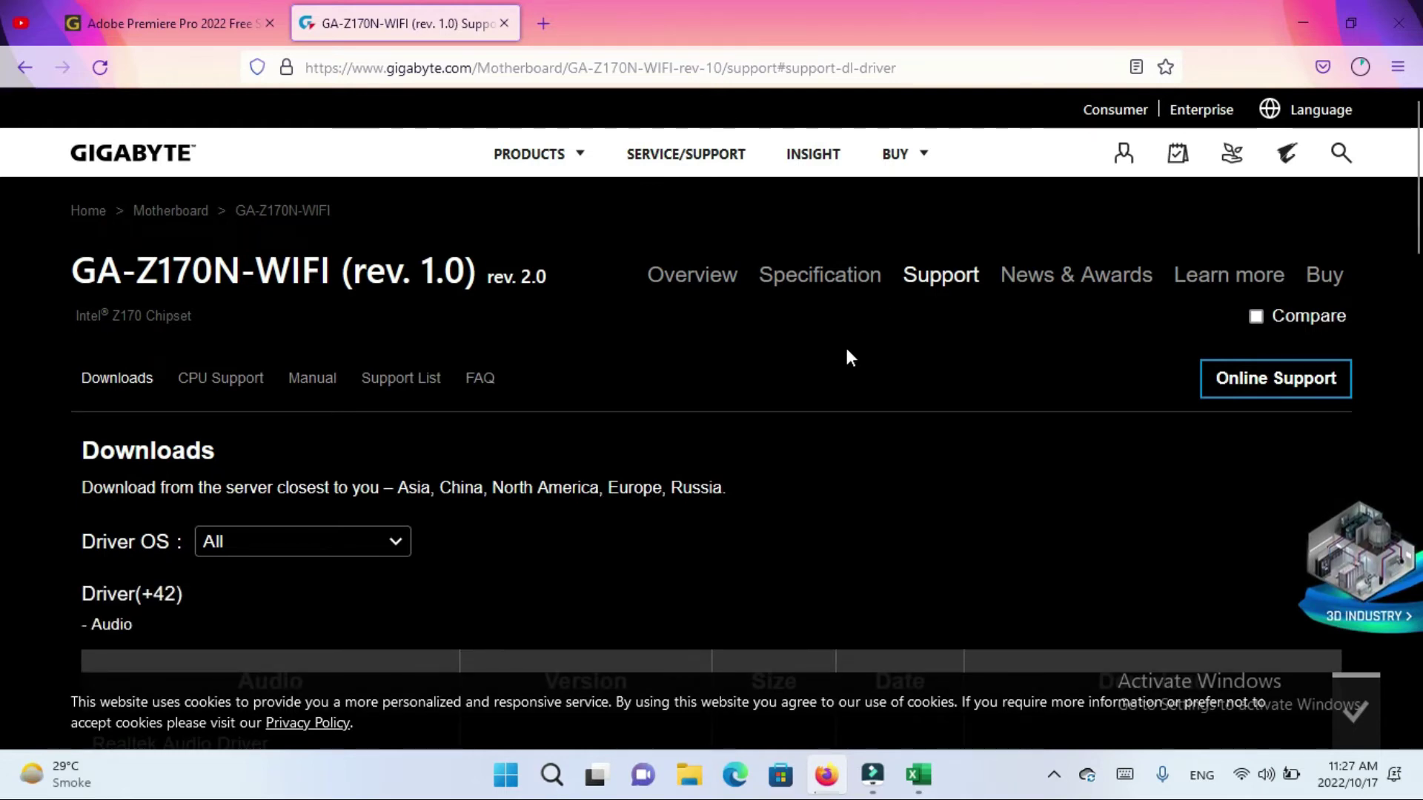
scroll(859, 331, "down", 3)
left_click(381, 317)
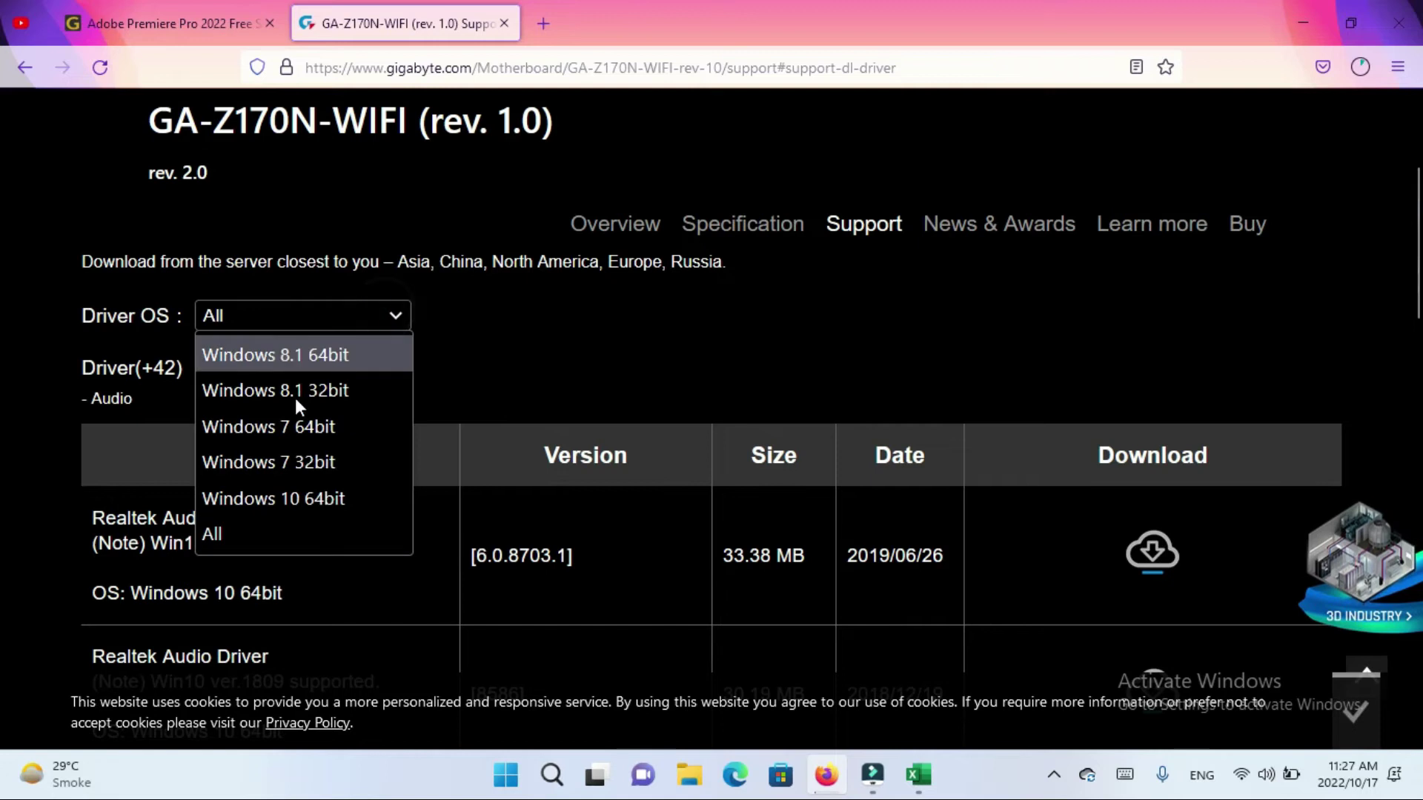
left_click(286, 498)
- Look through the filtered driver categories and expand the WLAN+BT list
scroll(599, 408, "down", 3)
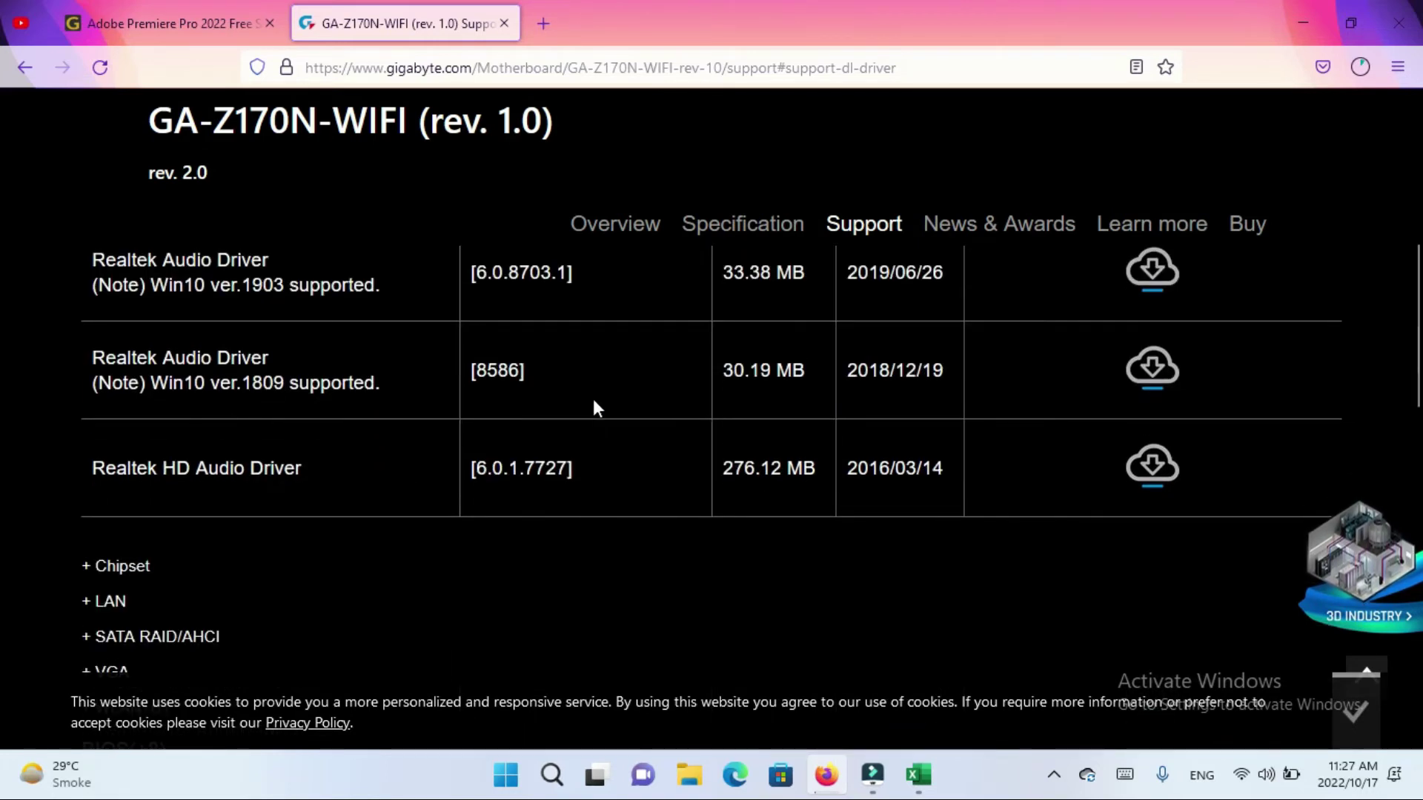
scroll(277, 367, "up", 2)
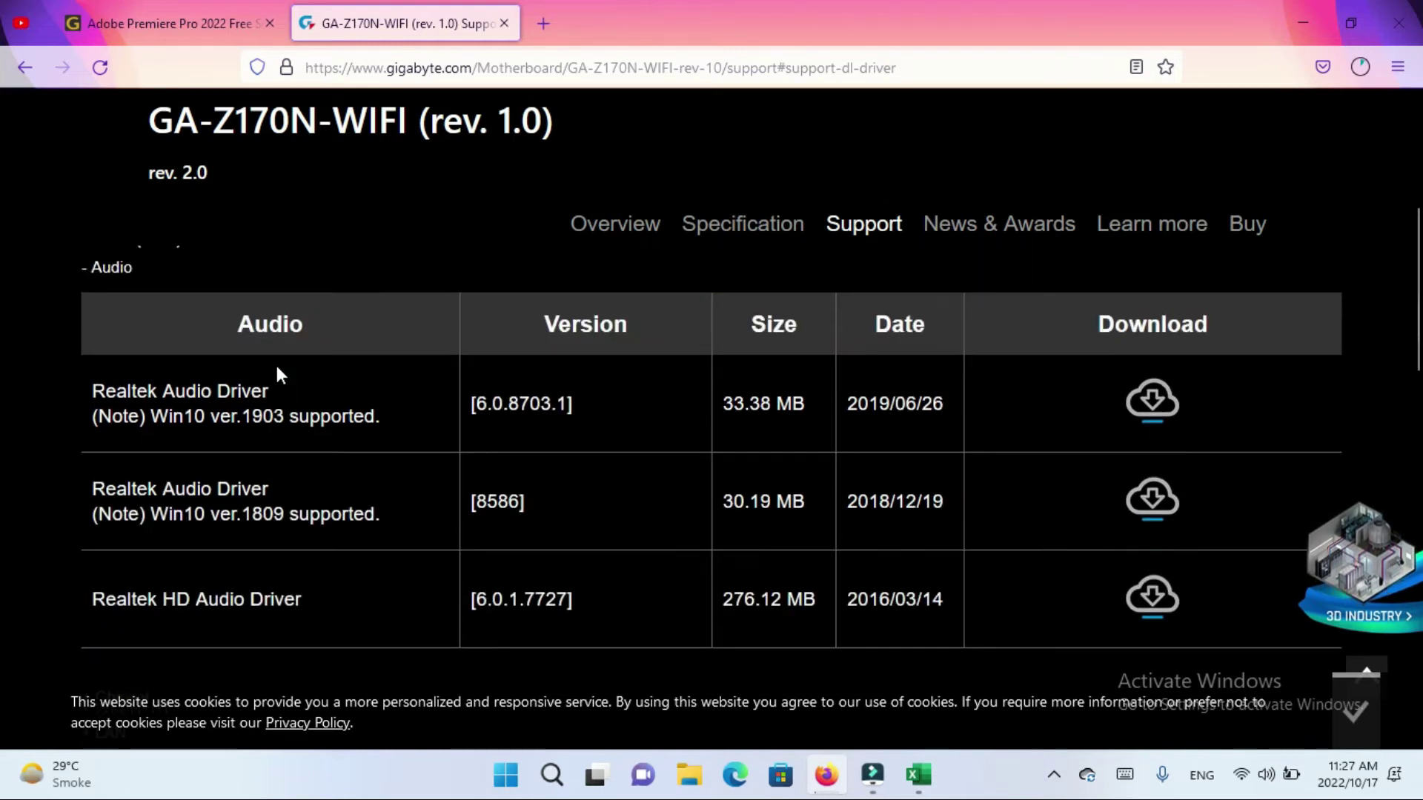
scroll(277, 367, "down", 15)
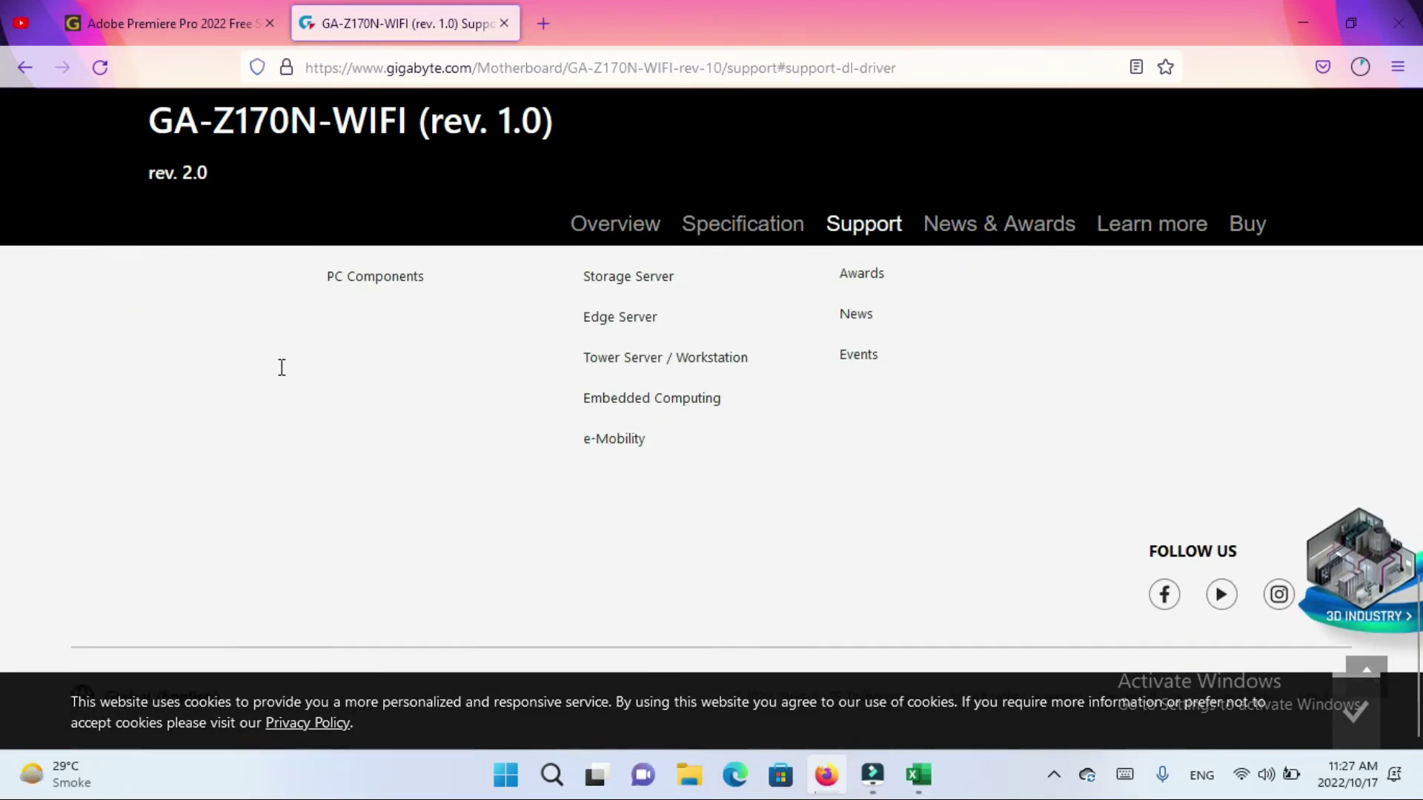
scroll(281, 367, "up", 10)
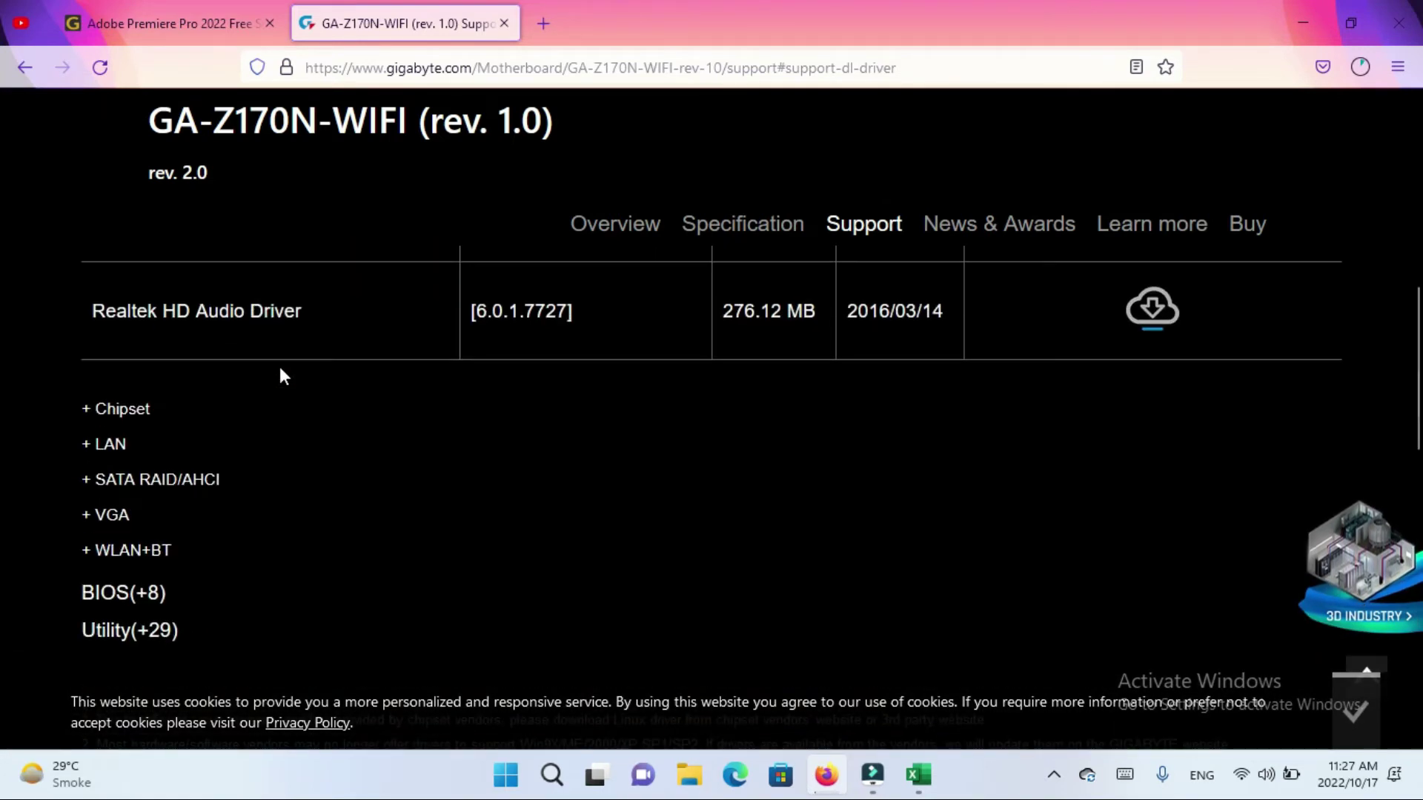
left_click(127, 550)
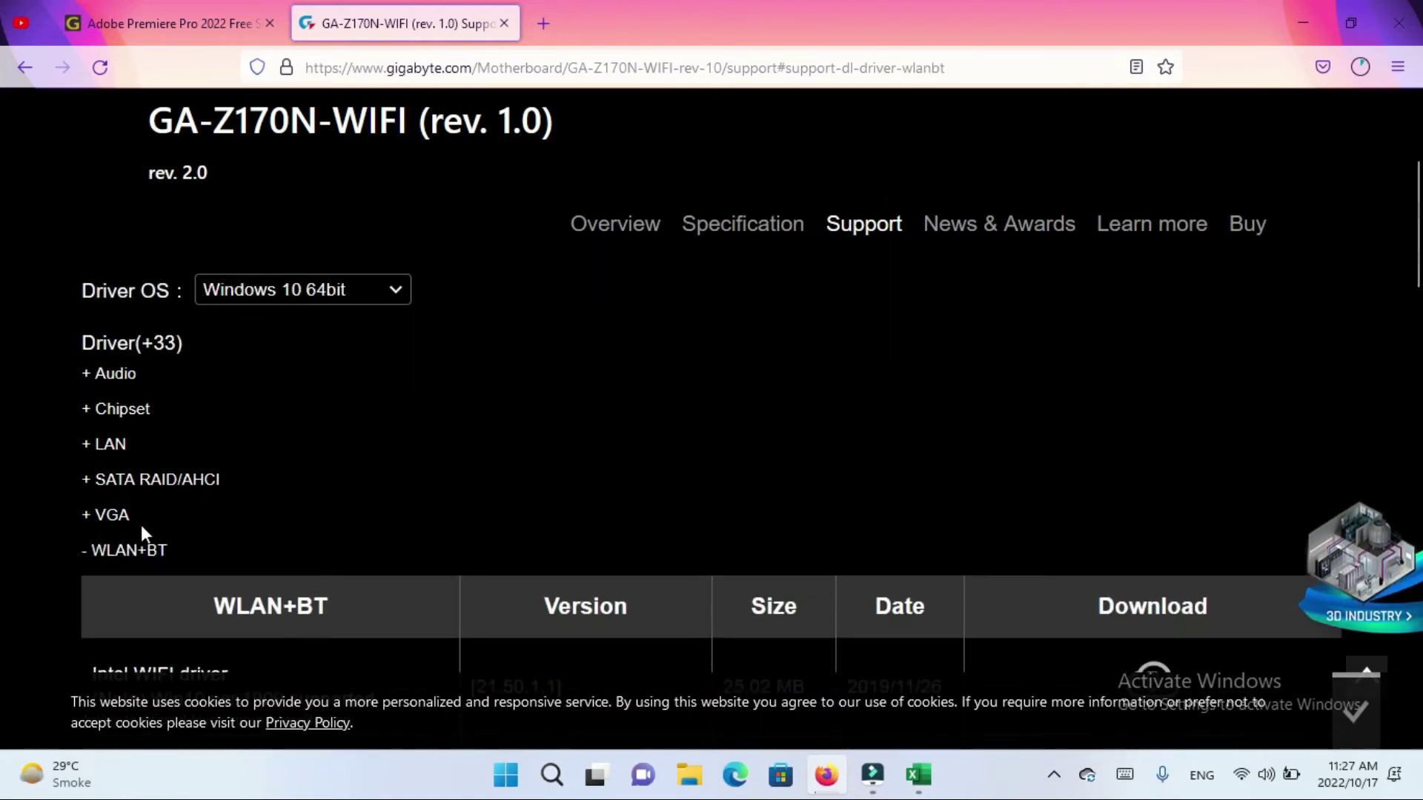
- Look through the WLAN+BT drivers and download Intel Bluetooth Driver 21.50.1.1 for Win10 ver.1909
scroll(473, 474, "down", 4)
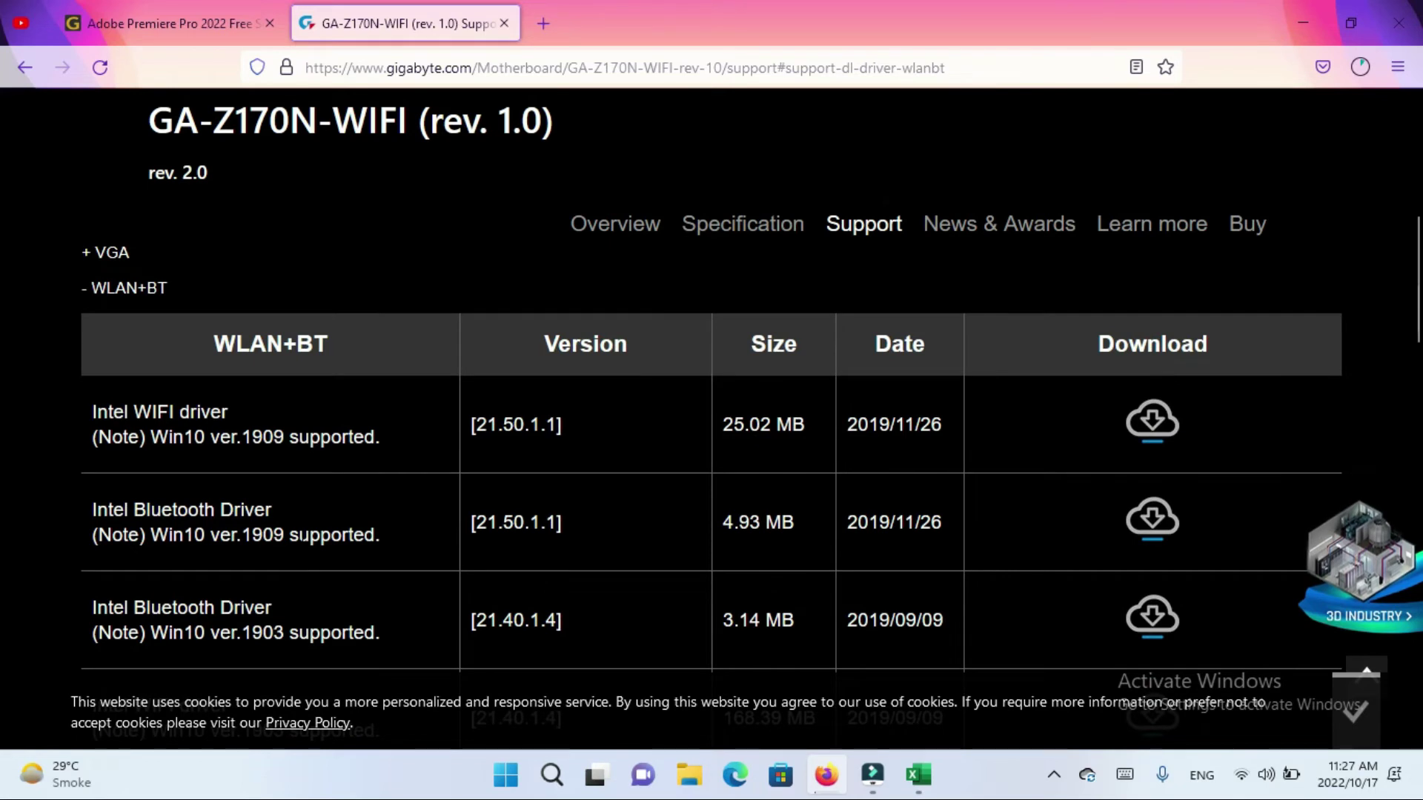
scroll(300, 539, "down", 2)
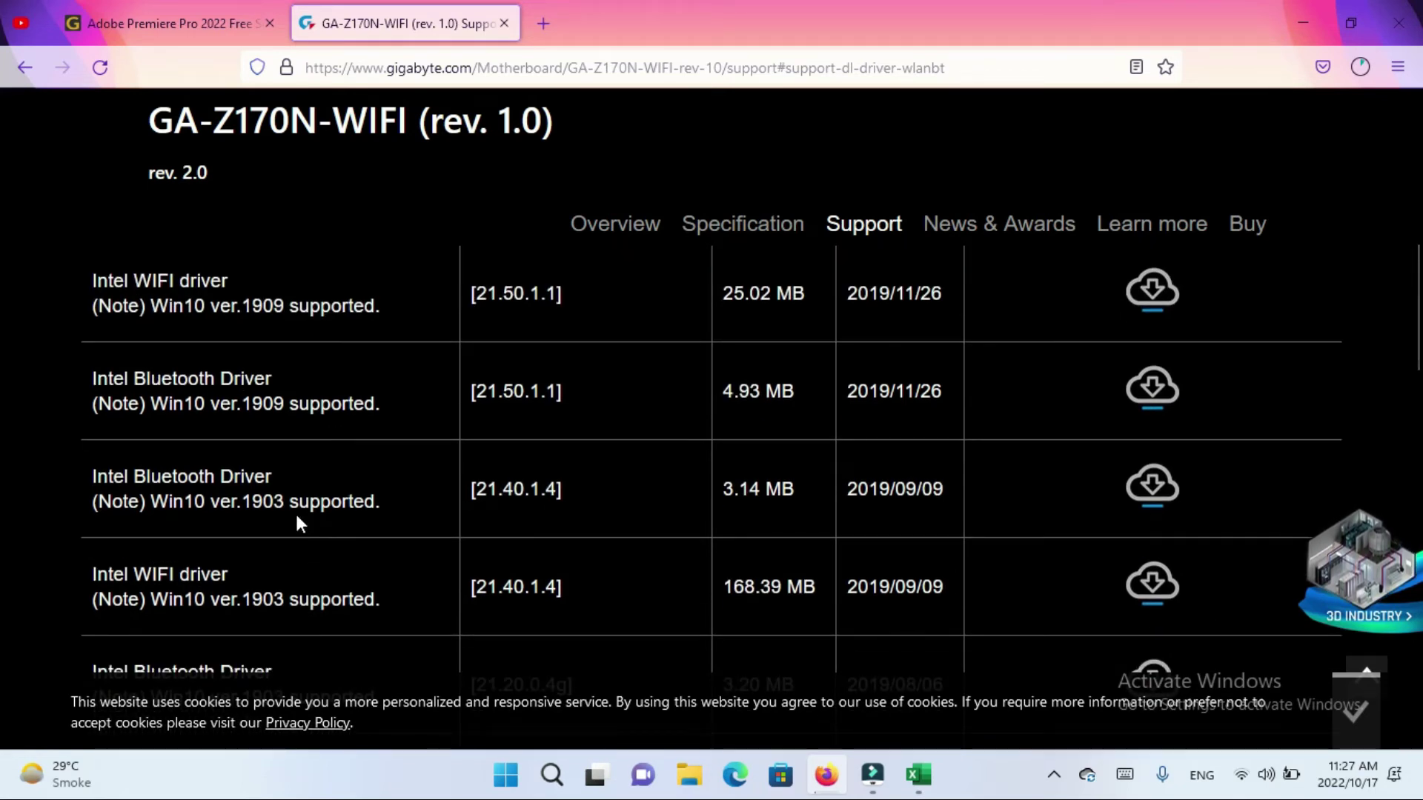
scroll(297, 515, "down", 2)
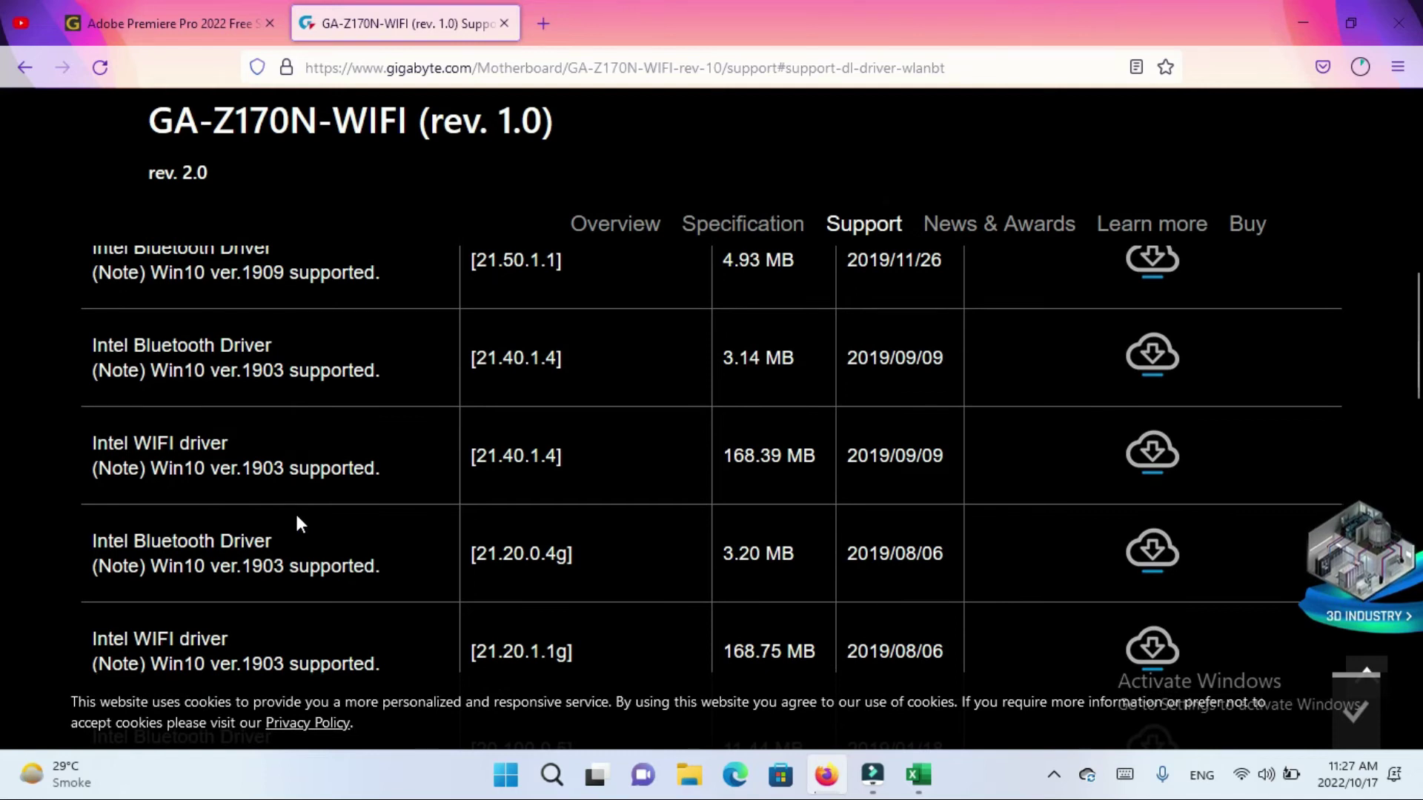
scroll(296, 523, "down", 5)
scroll(296, 523, "up", 10)
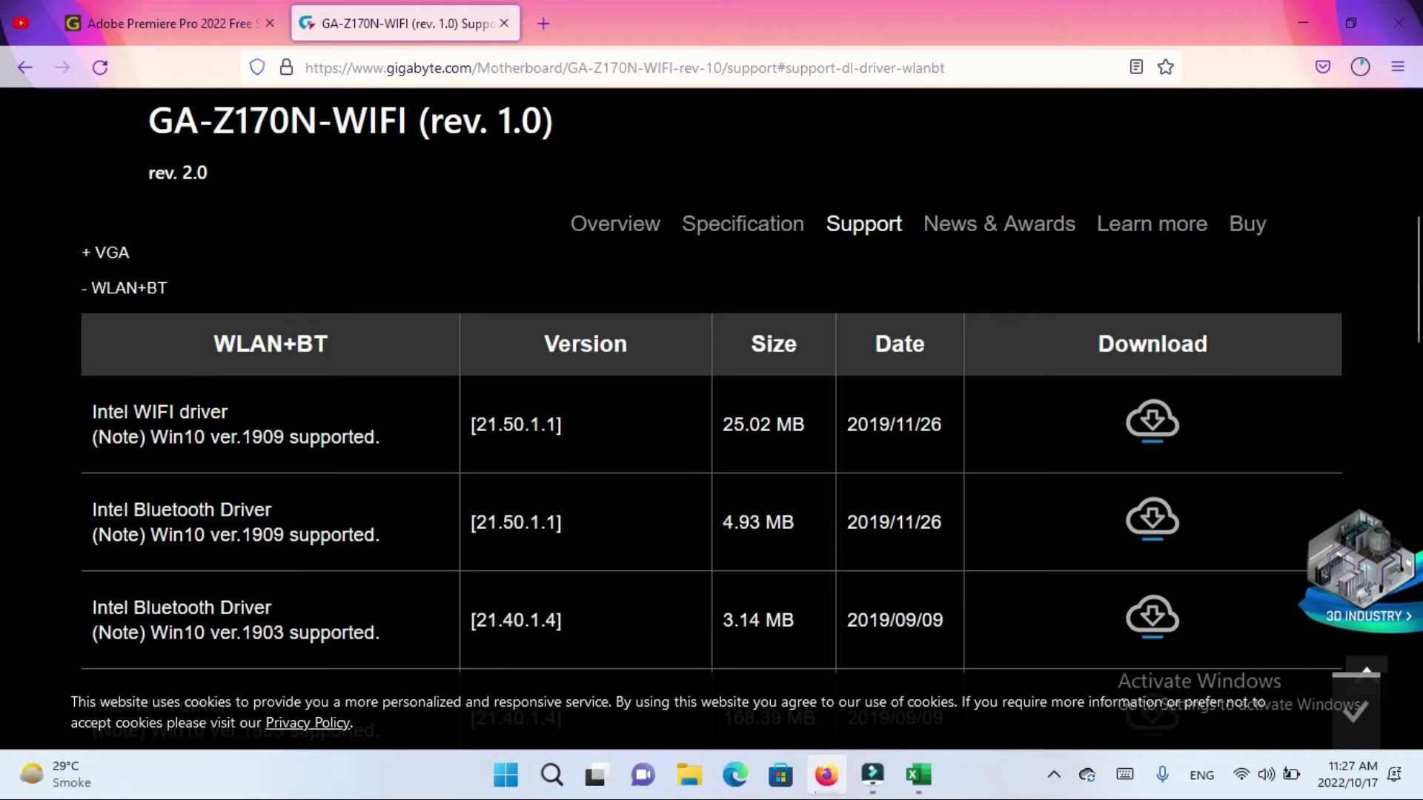
left_click(1153, 523)
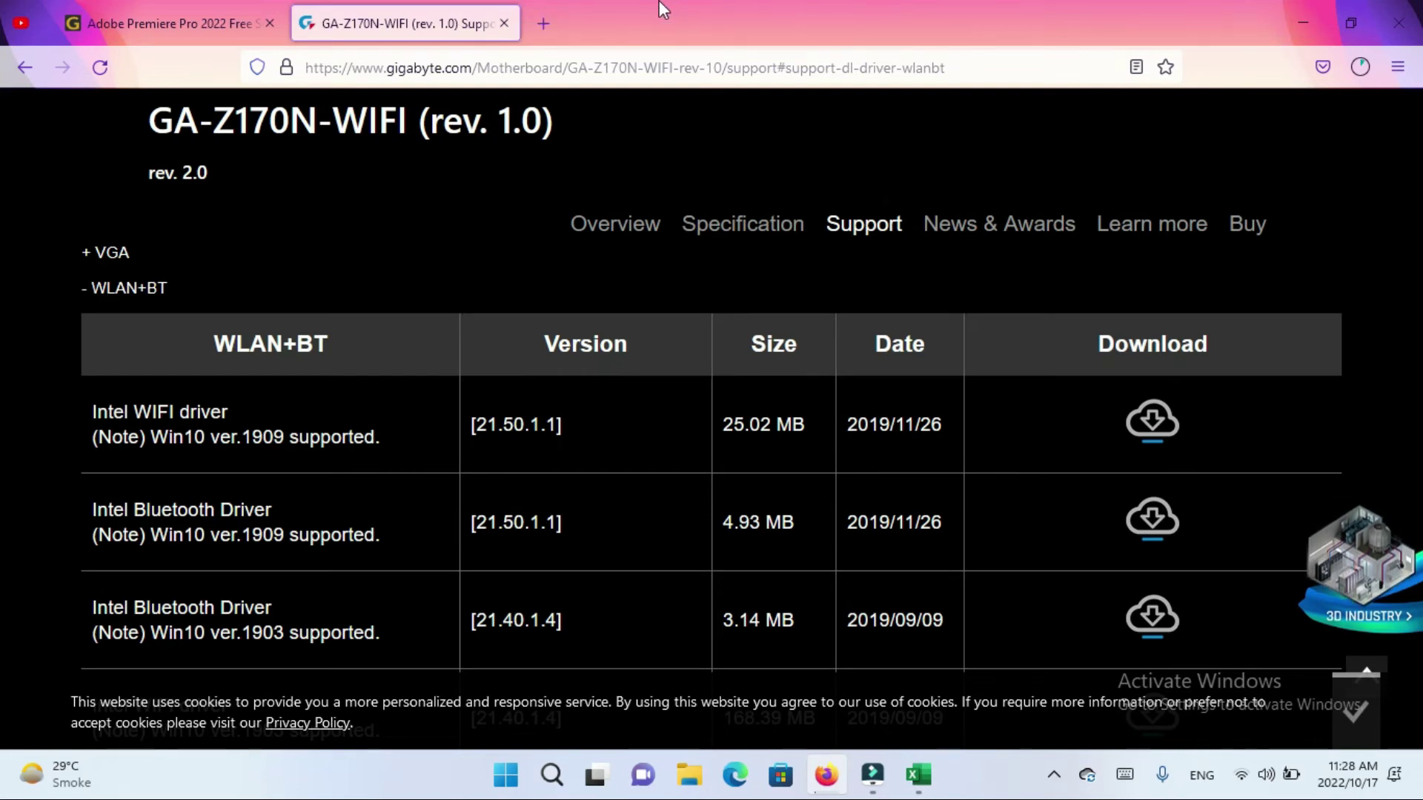
- Open the downloaded mb_driver_607_IntelBT_21.50.1.1.zip and run the mb_driver_607_win10_21.50.1.1 application inside it
left_click(1362, 65)
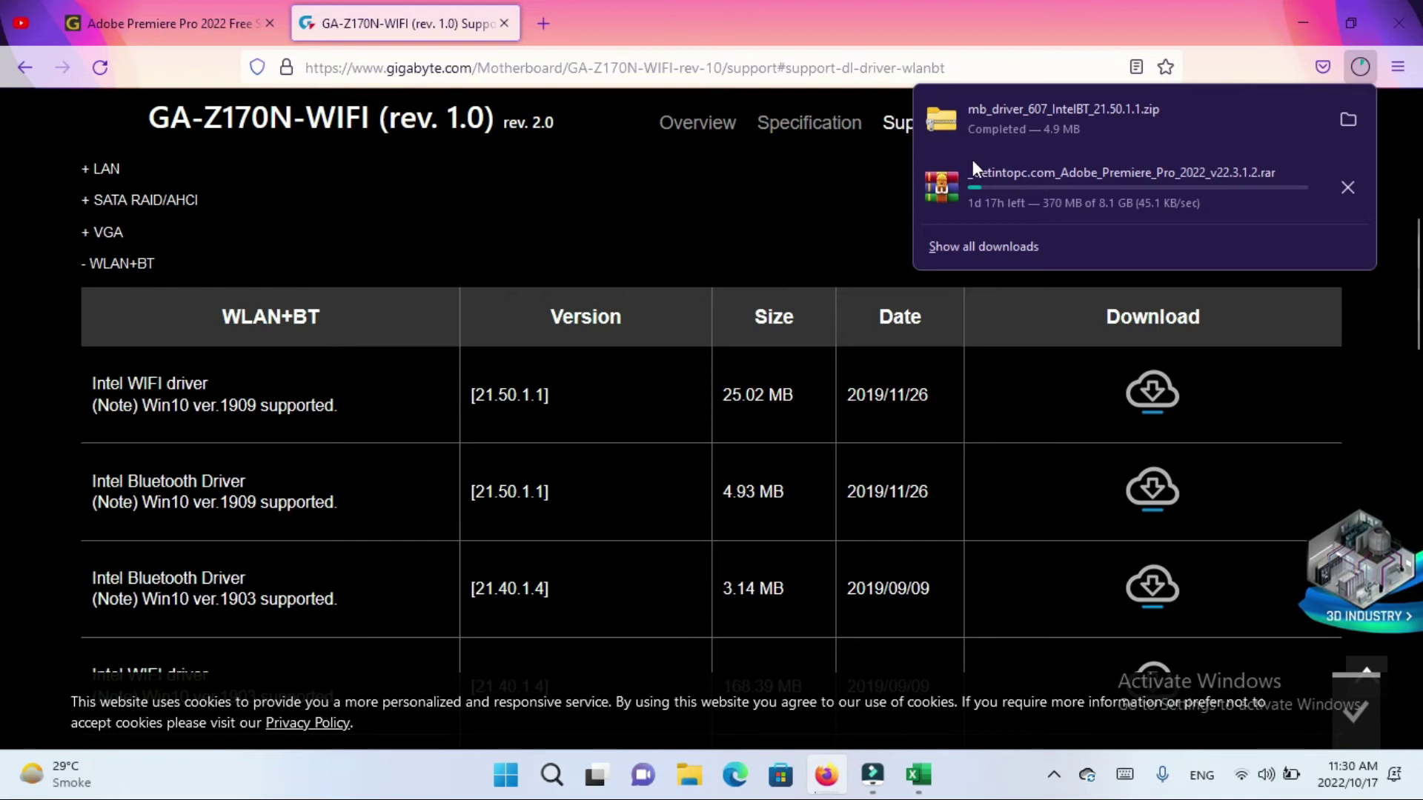
left_click(1052, 778)
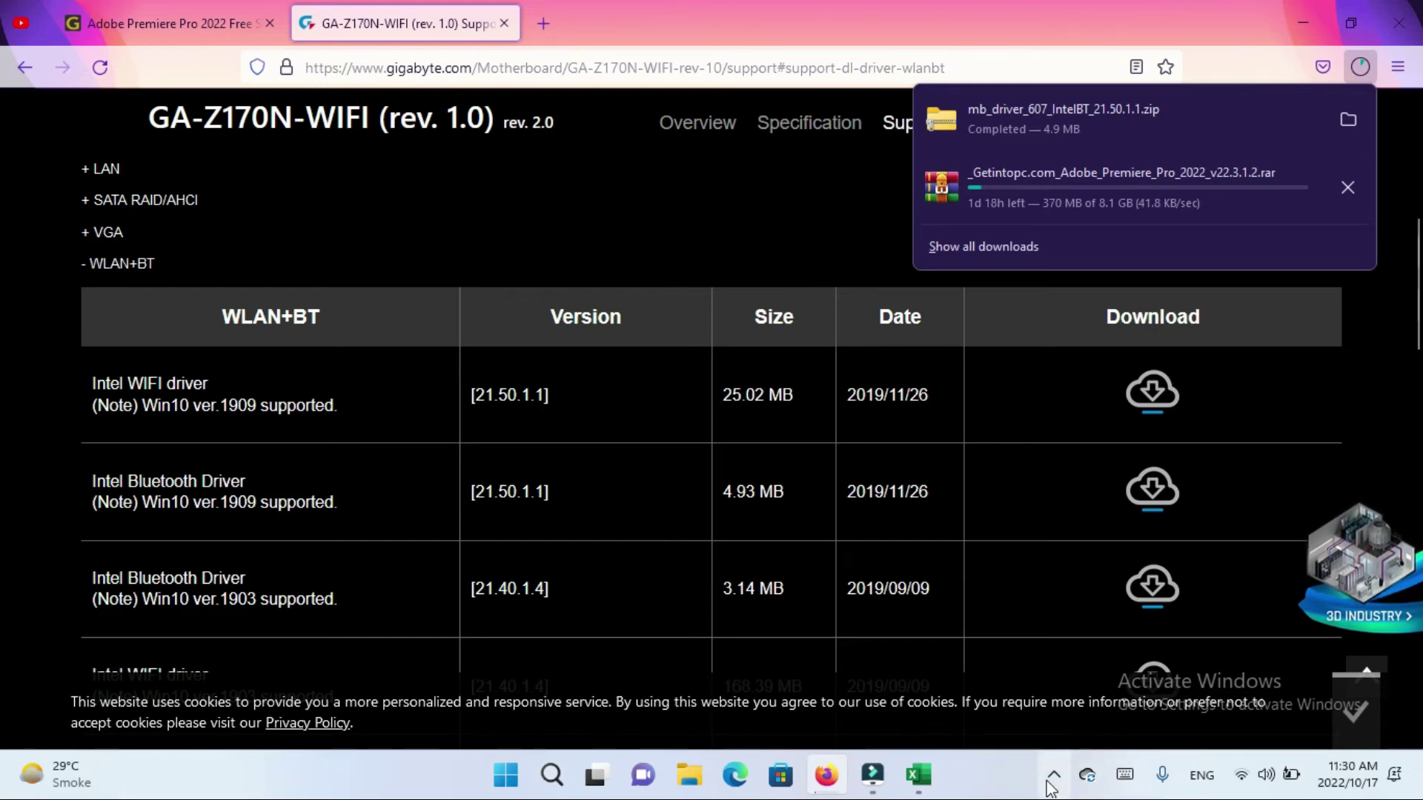
left_click(1052, 778)
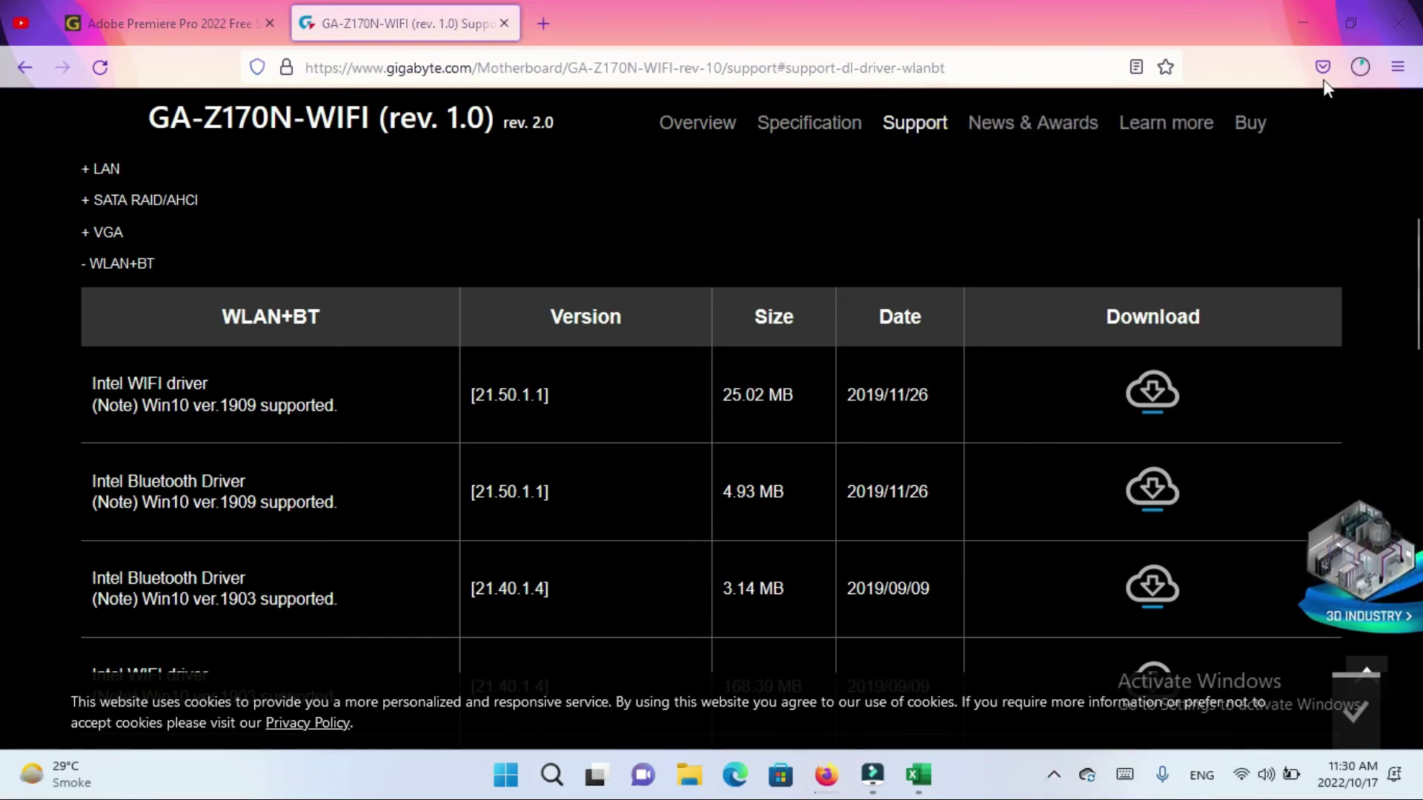
left_click(1371, 65)
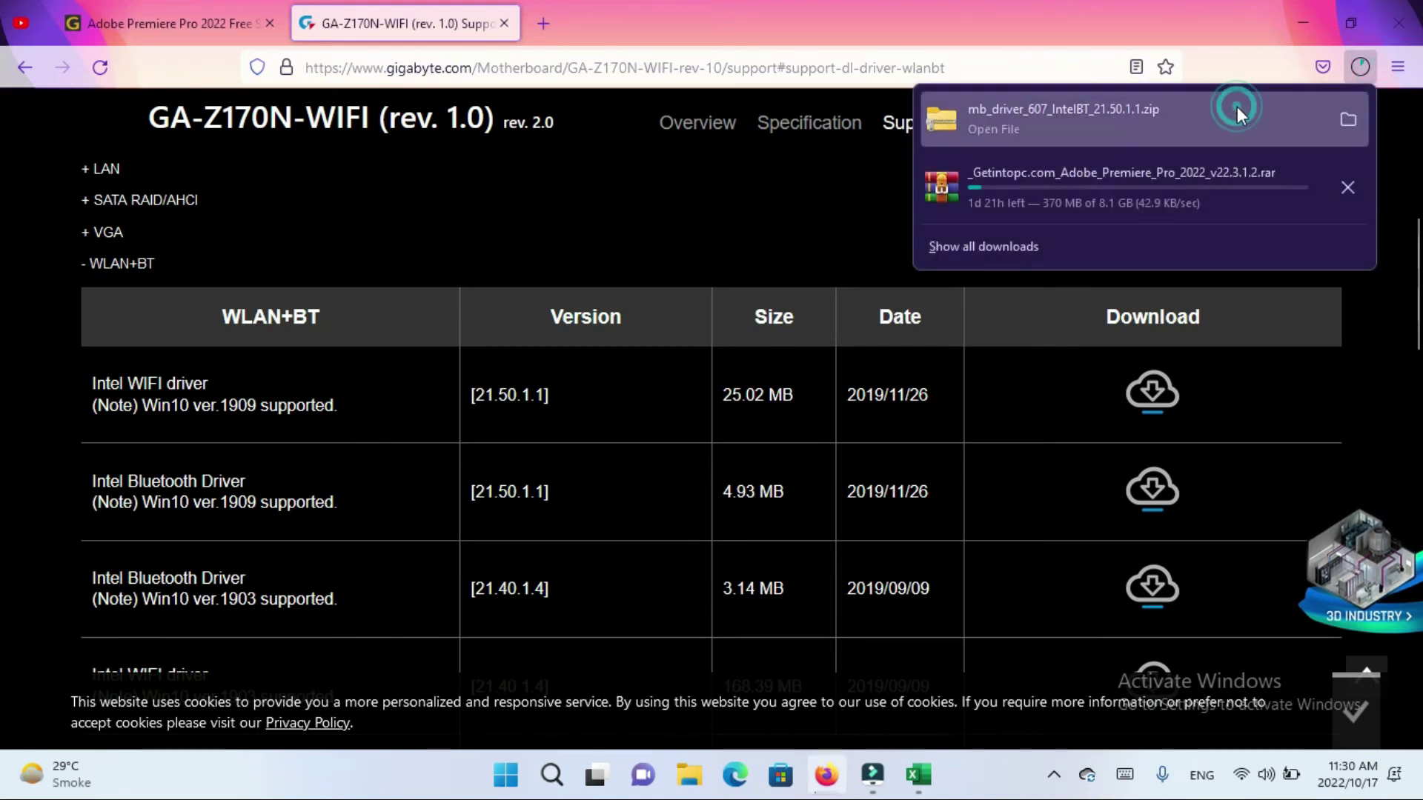
left_click(1238, 105)
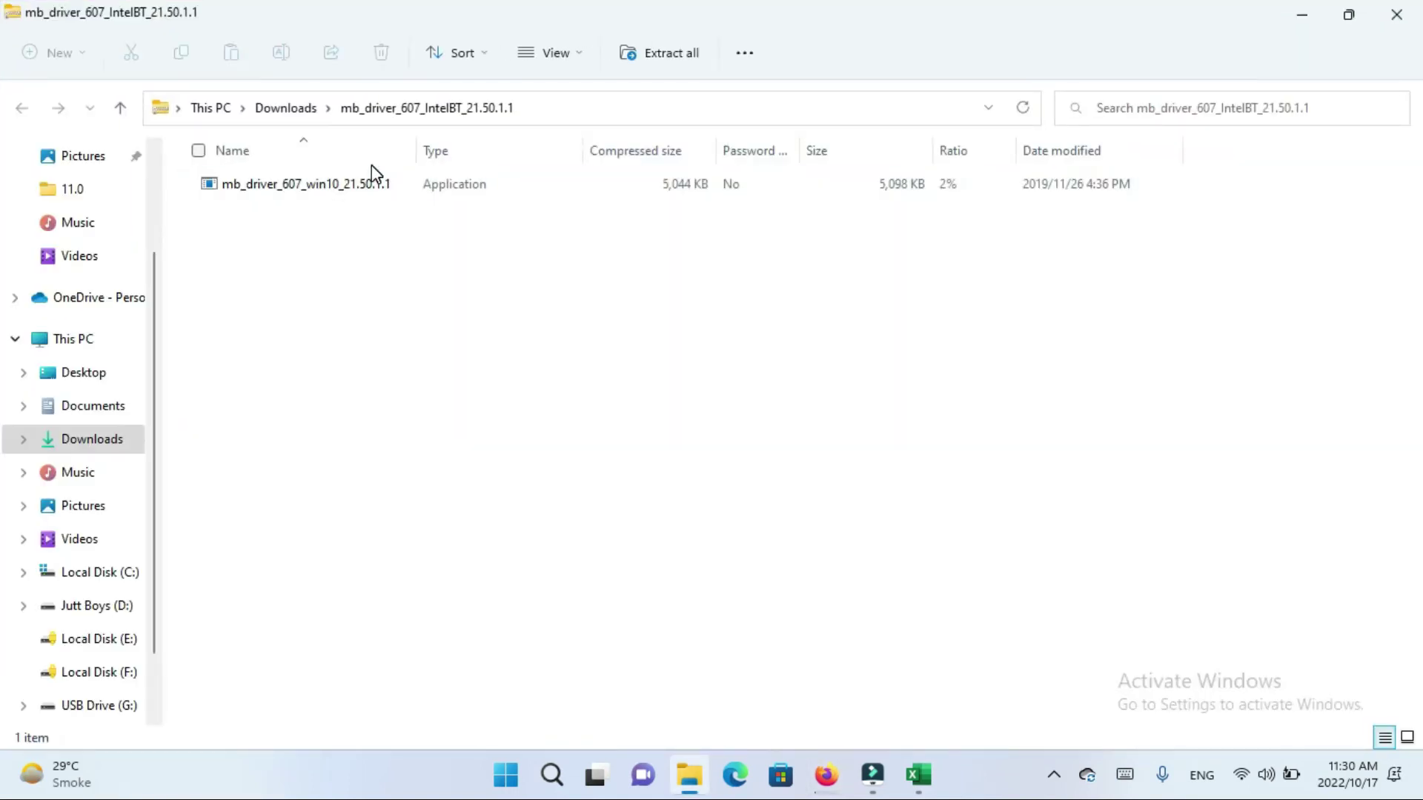
double_click(371, 189)
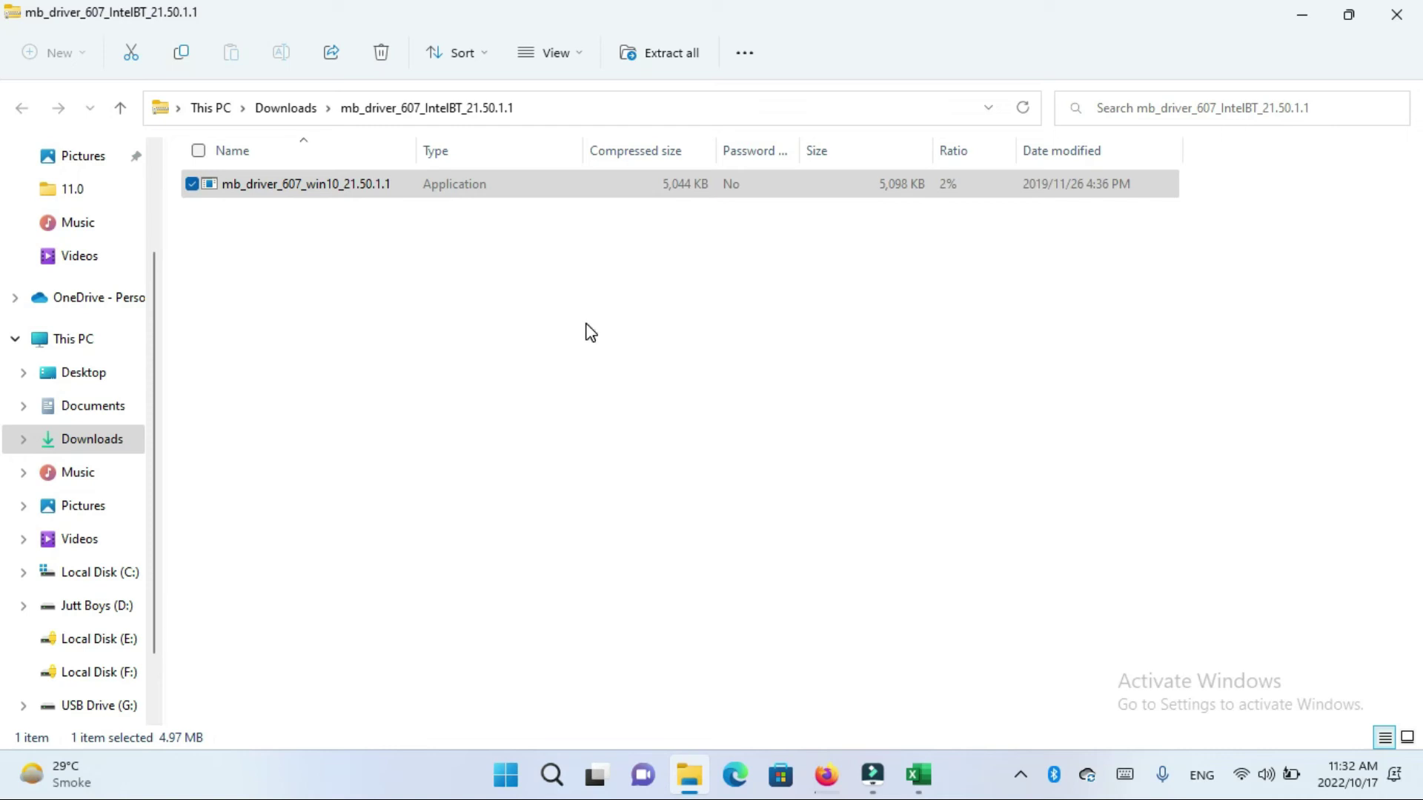
- Close the Gigabyte support page, minimize File Explorer and Firefox, and refresh the desktop
left_click(1302, 15)
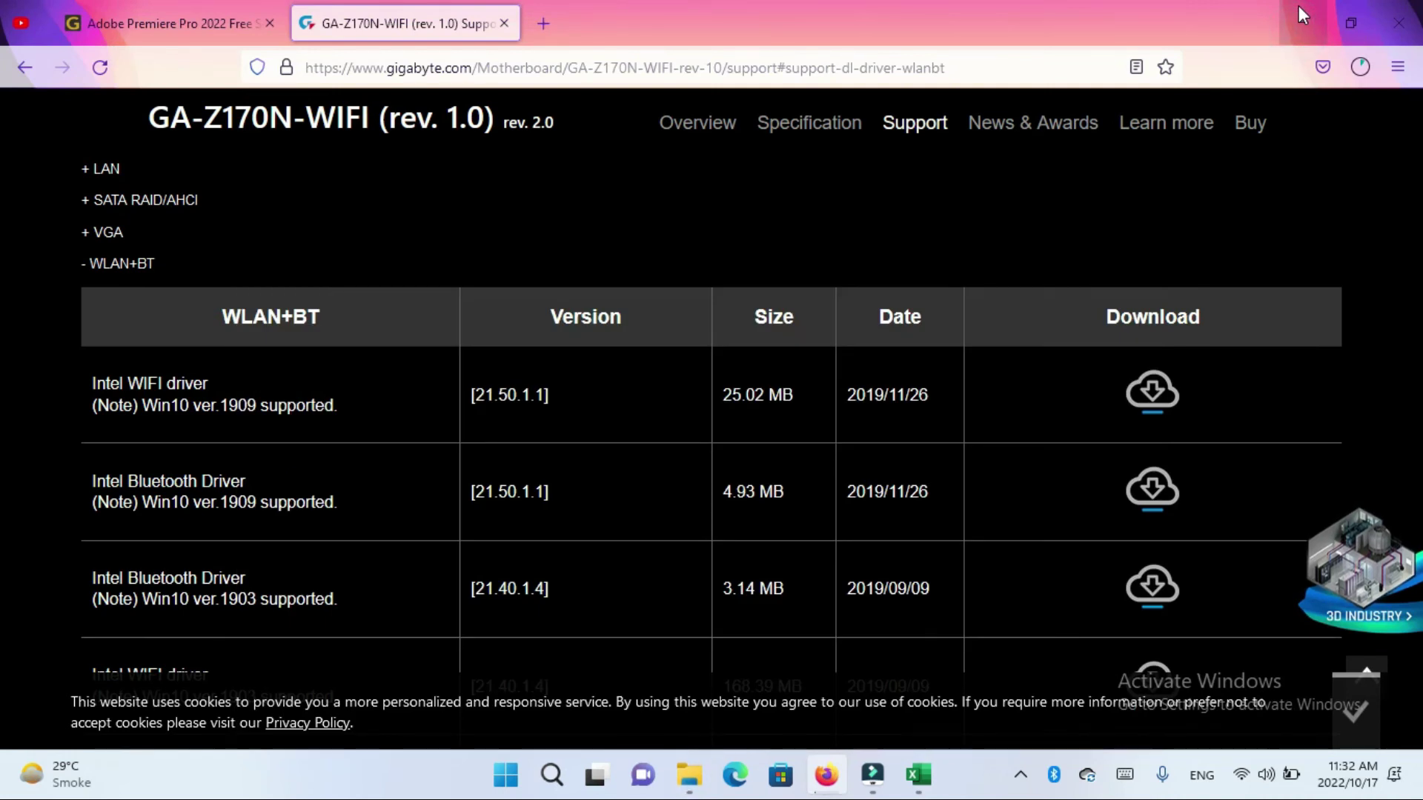
left_click(503, 23)
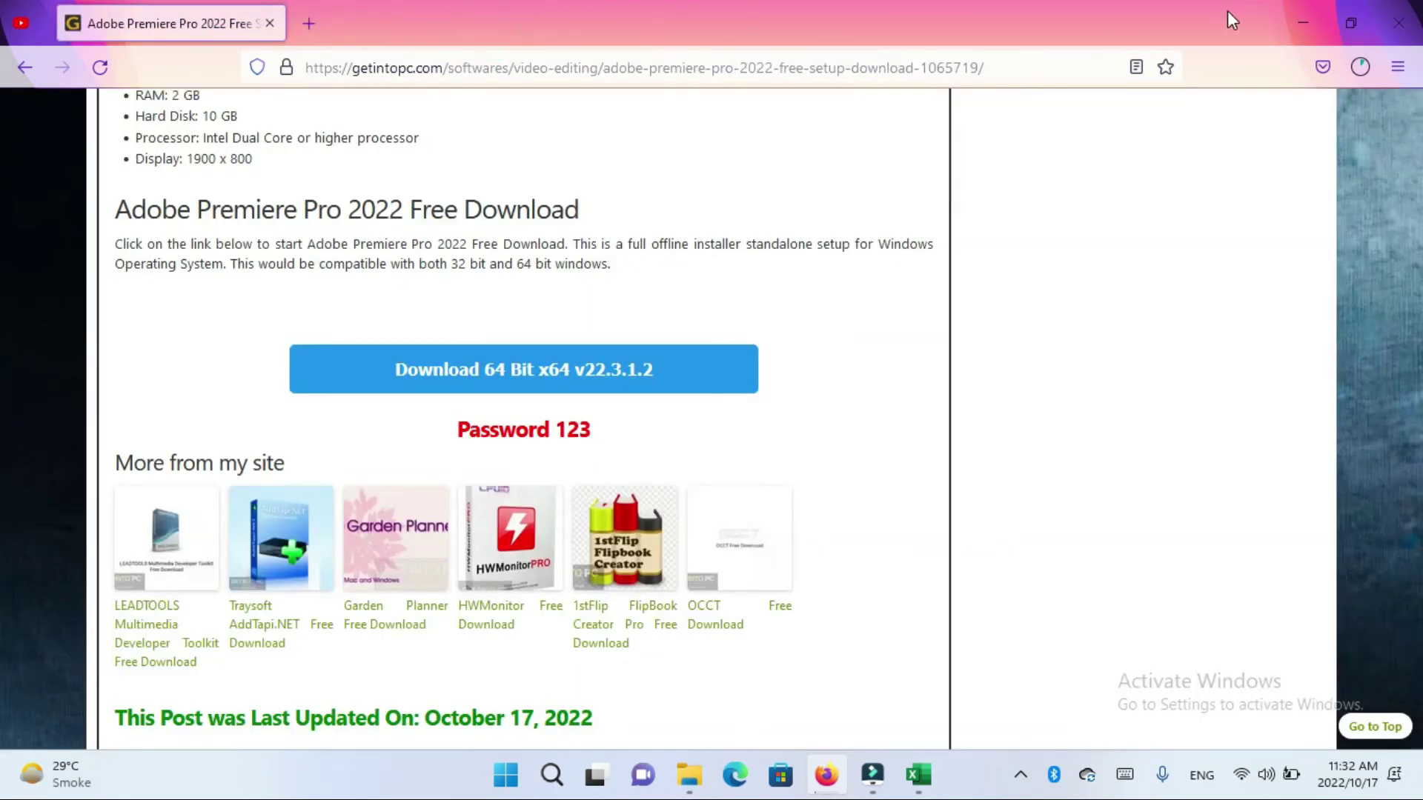
left_click(1299, 23)
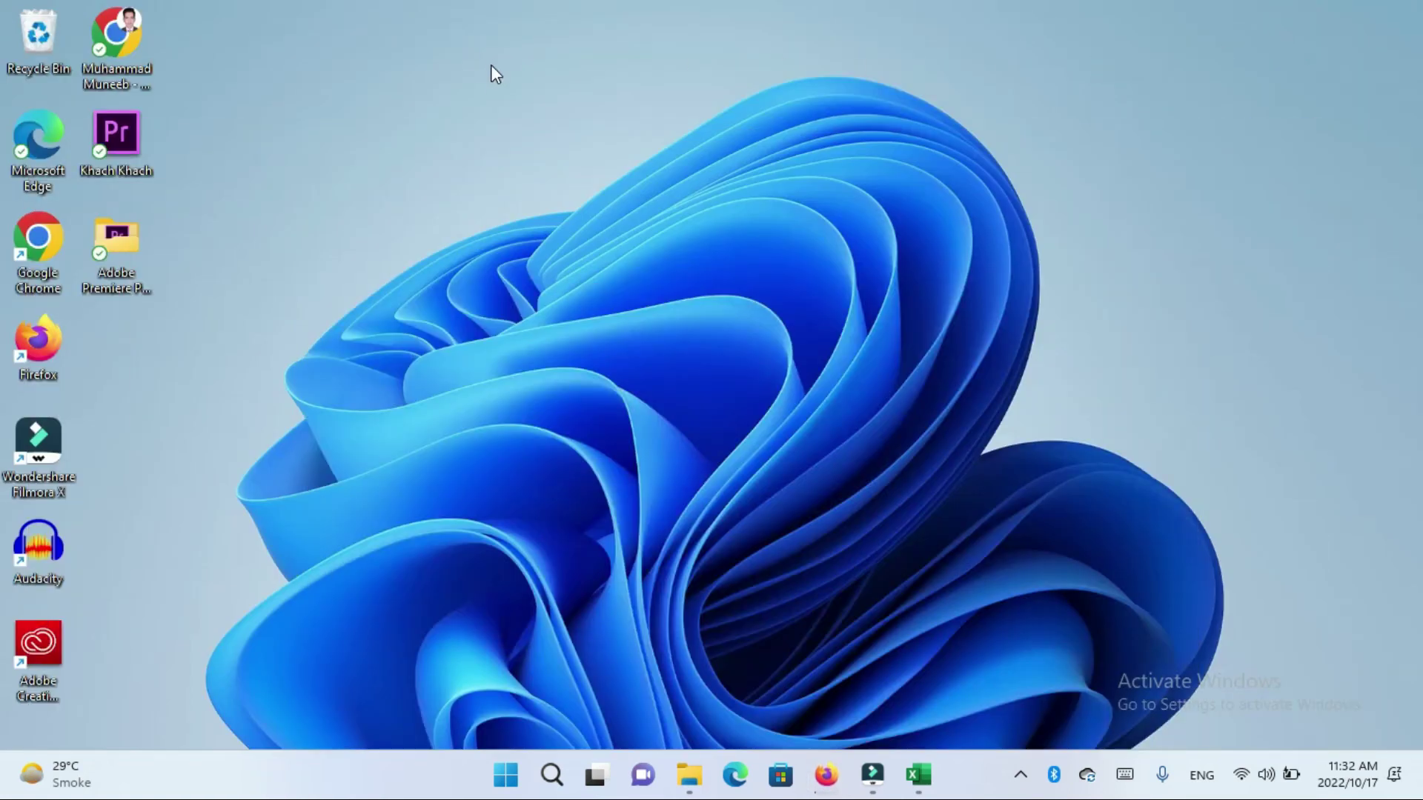
right_click(656, 122)
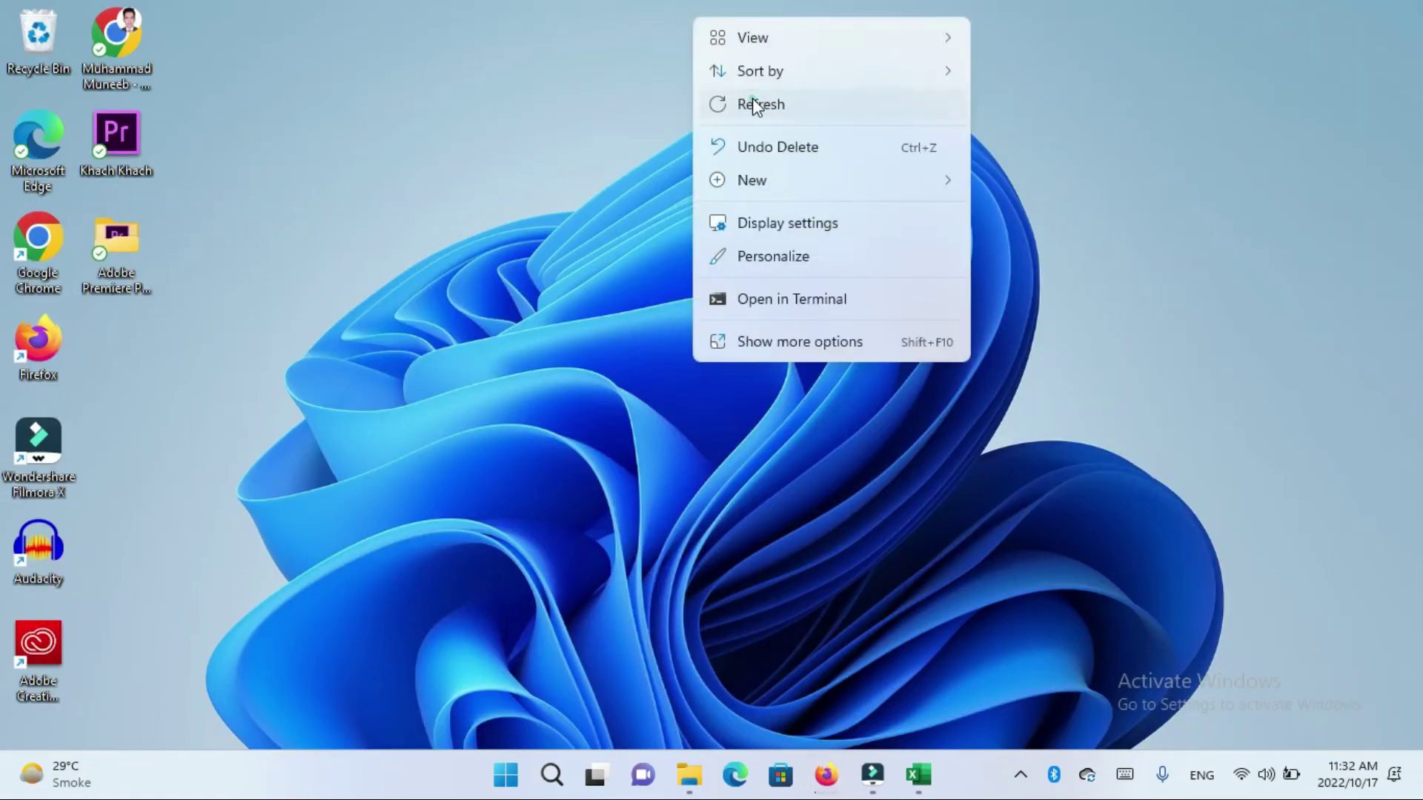
left_click(715, 102)
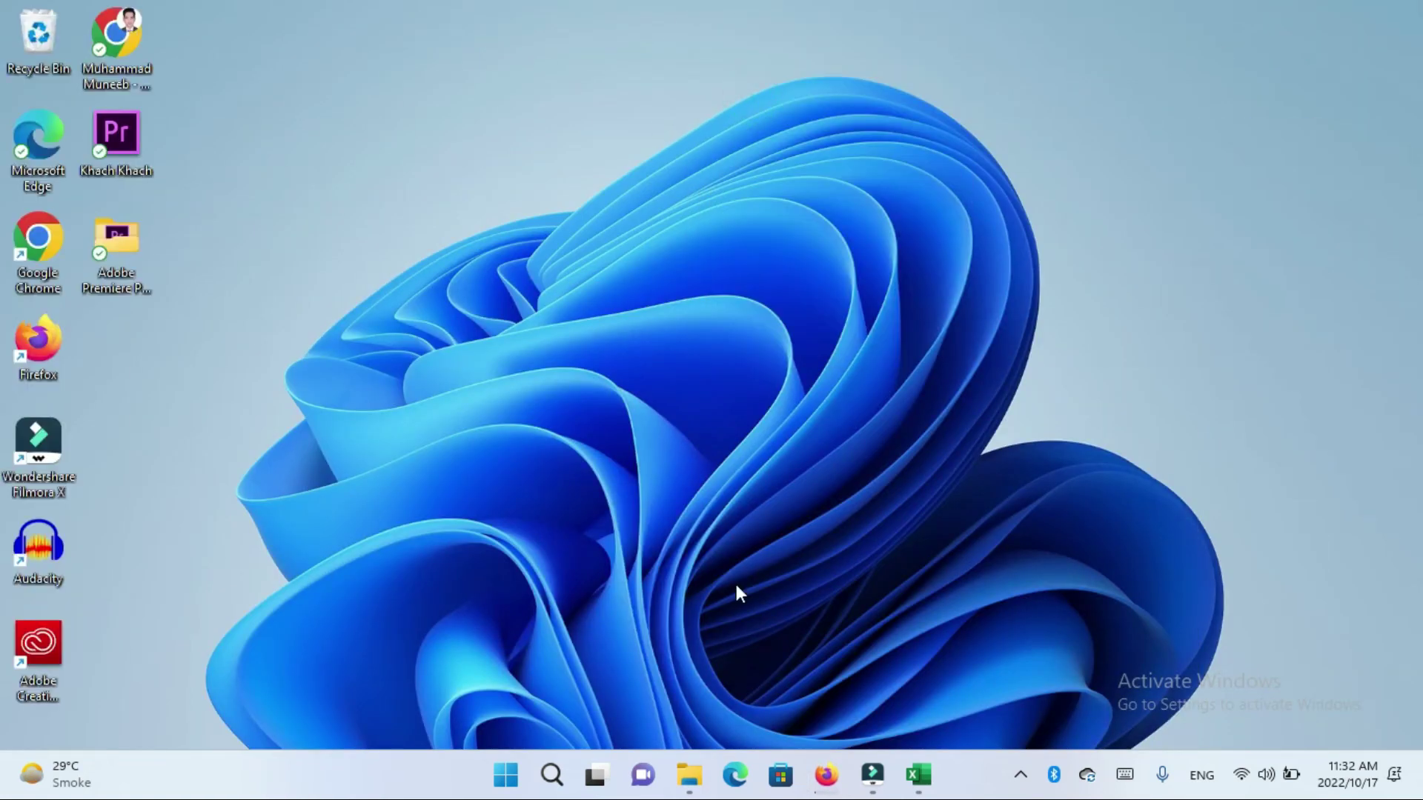
- Bring back the File Explorer window and open Computer Management for This PC
left_click(682, 778)
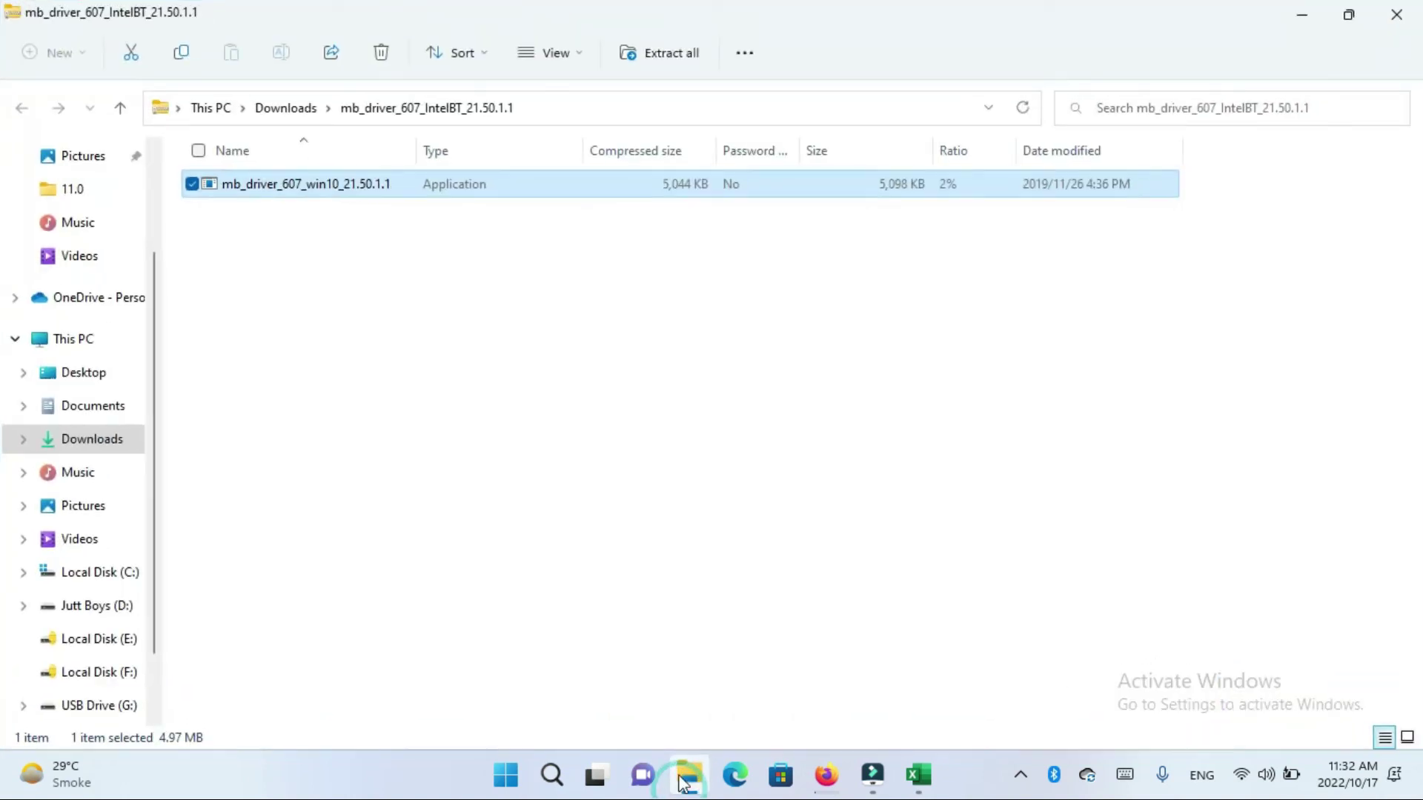
right_click(77, 348)
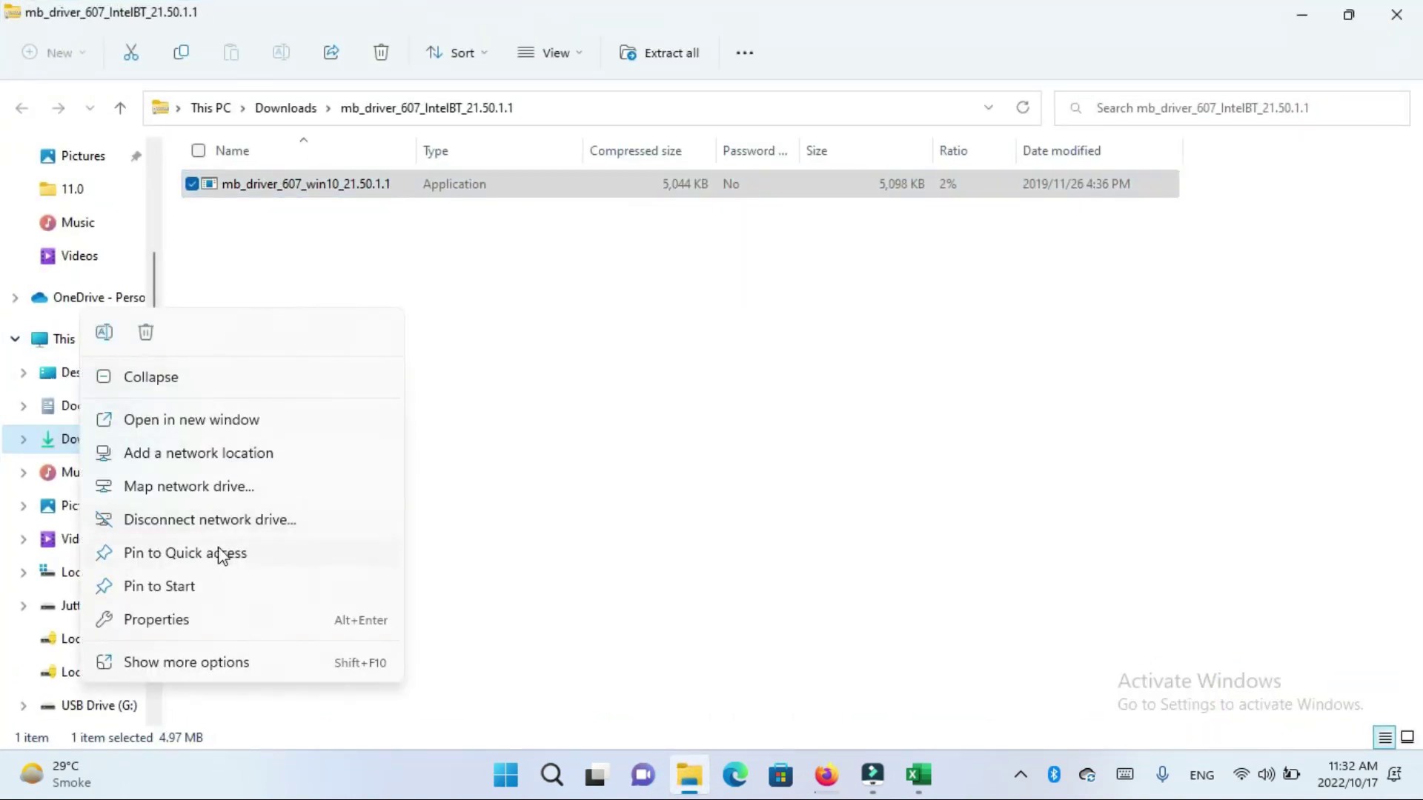
left_click(175, 662)
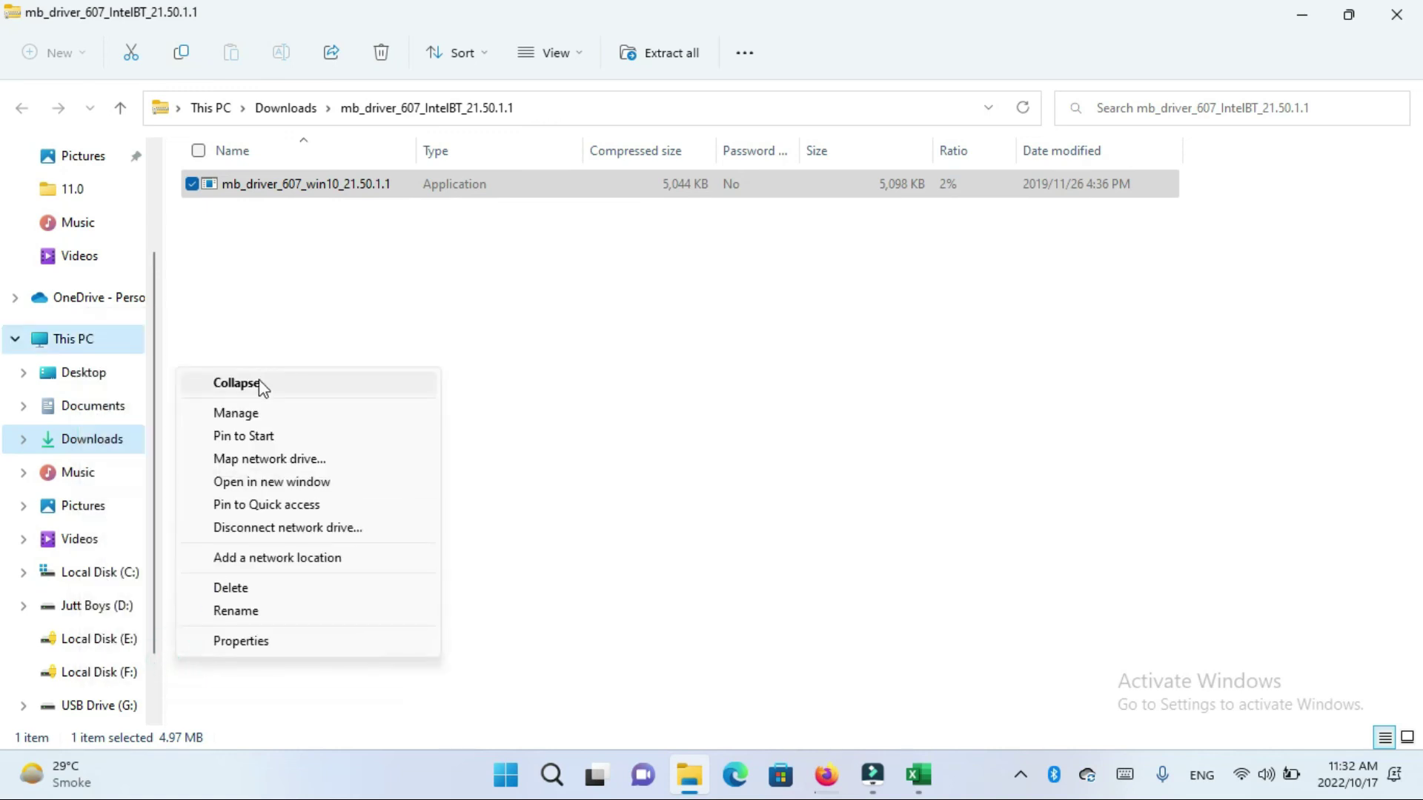
left_click(235, 413)
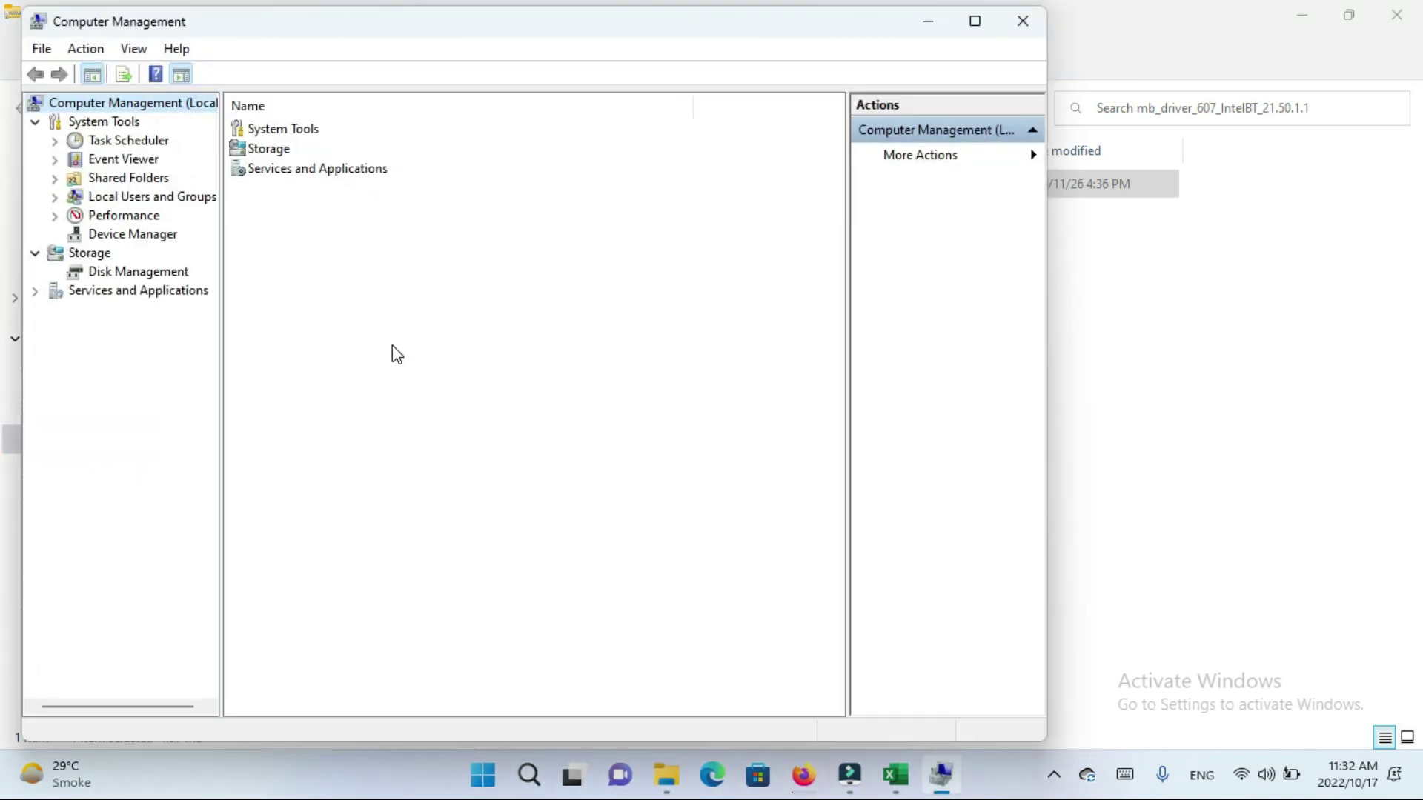
- Examine the devices in Device Manager's Bluetooth category, and close Computer Management and File Explorer
left_click(110, 235)
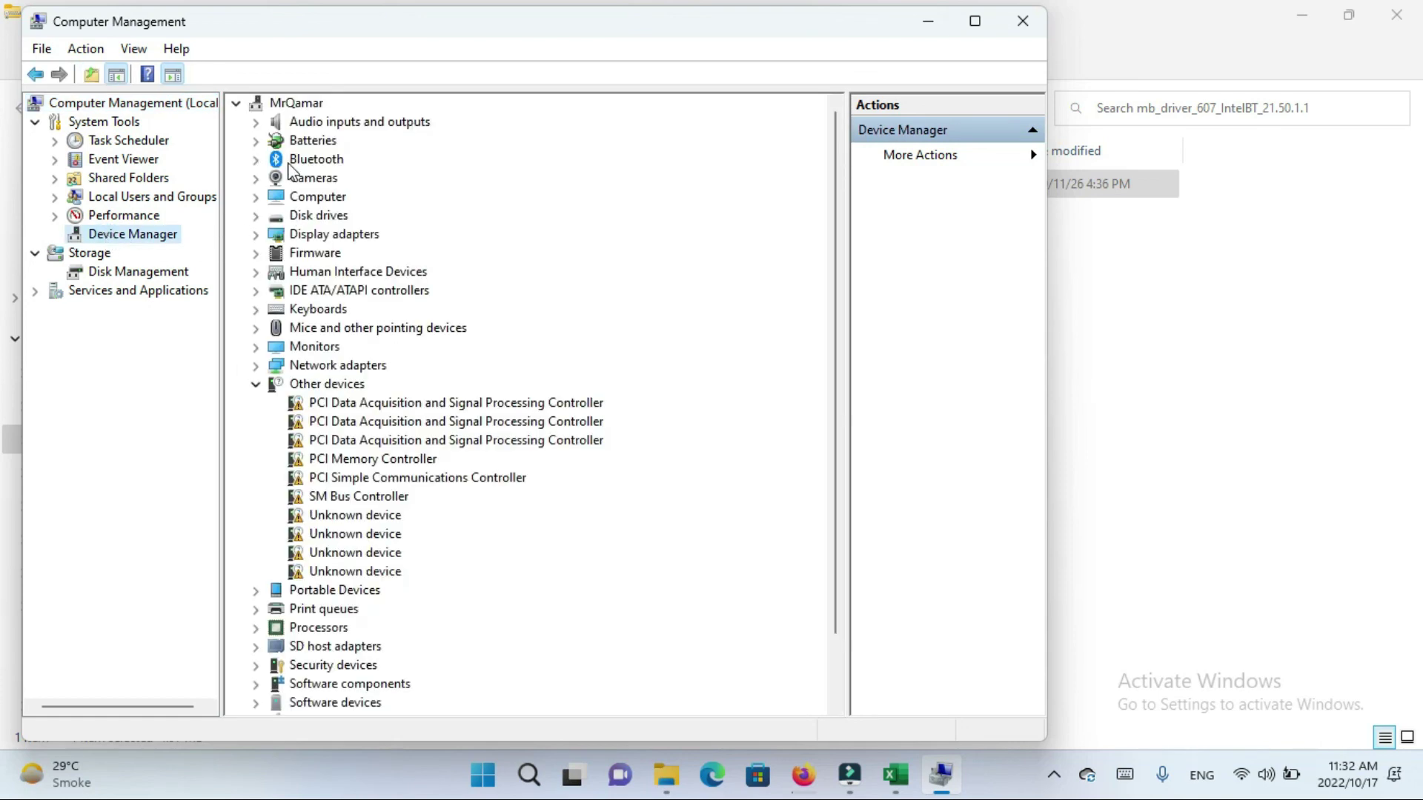
left_click(255, 160)
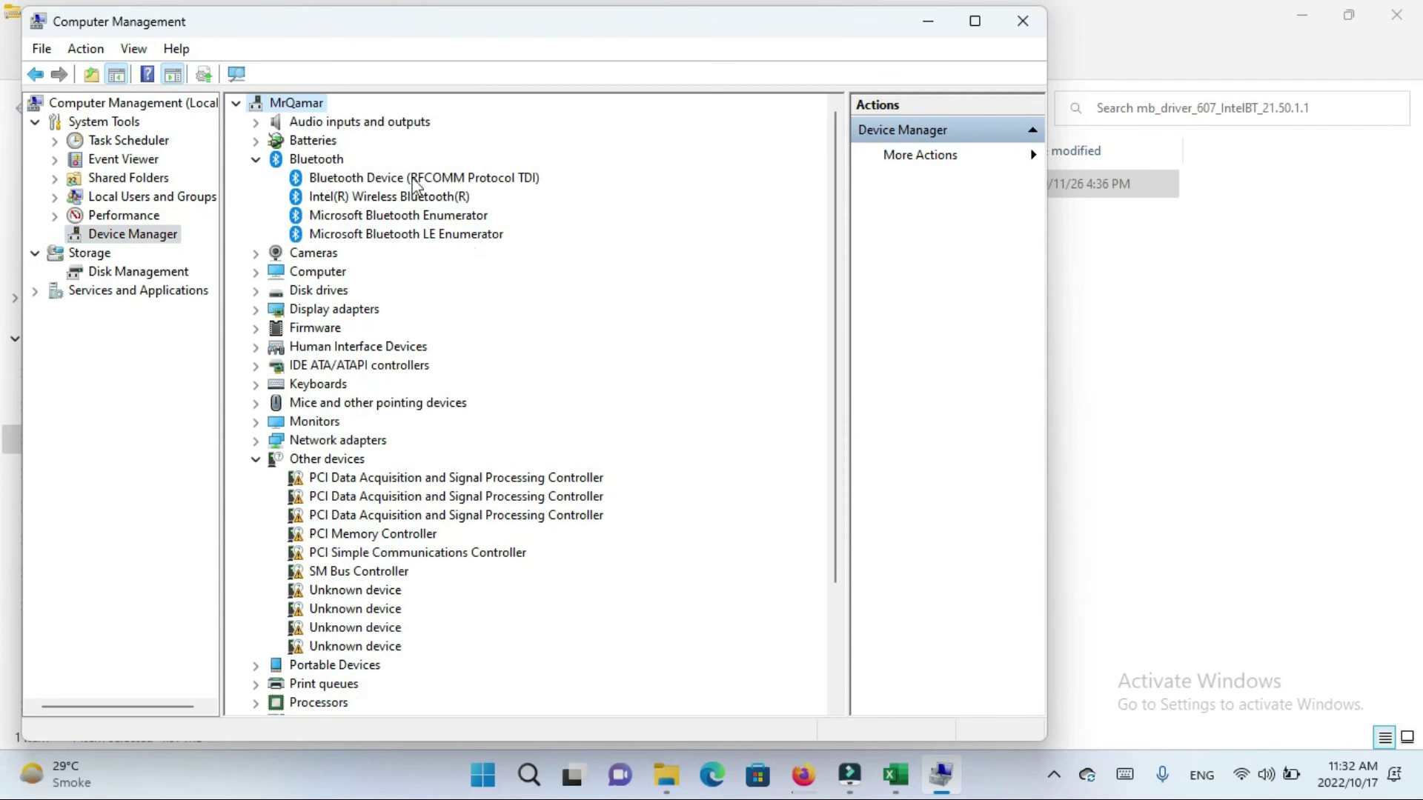
left_click(1023, 20)
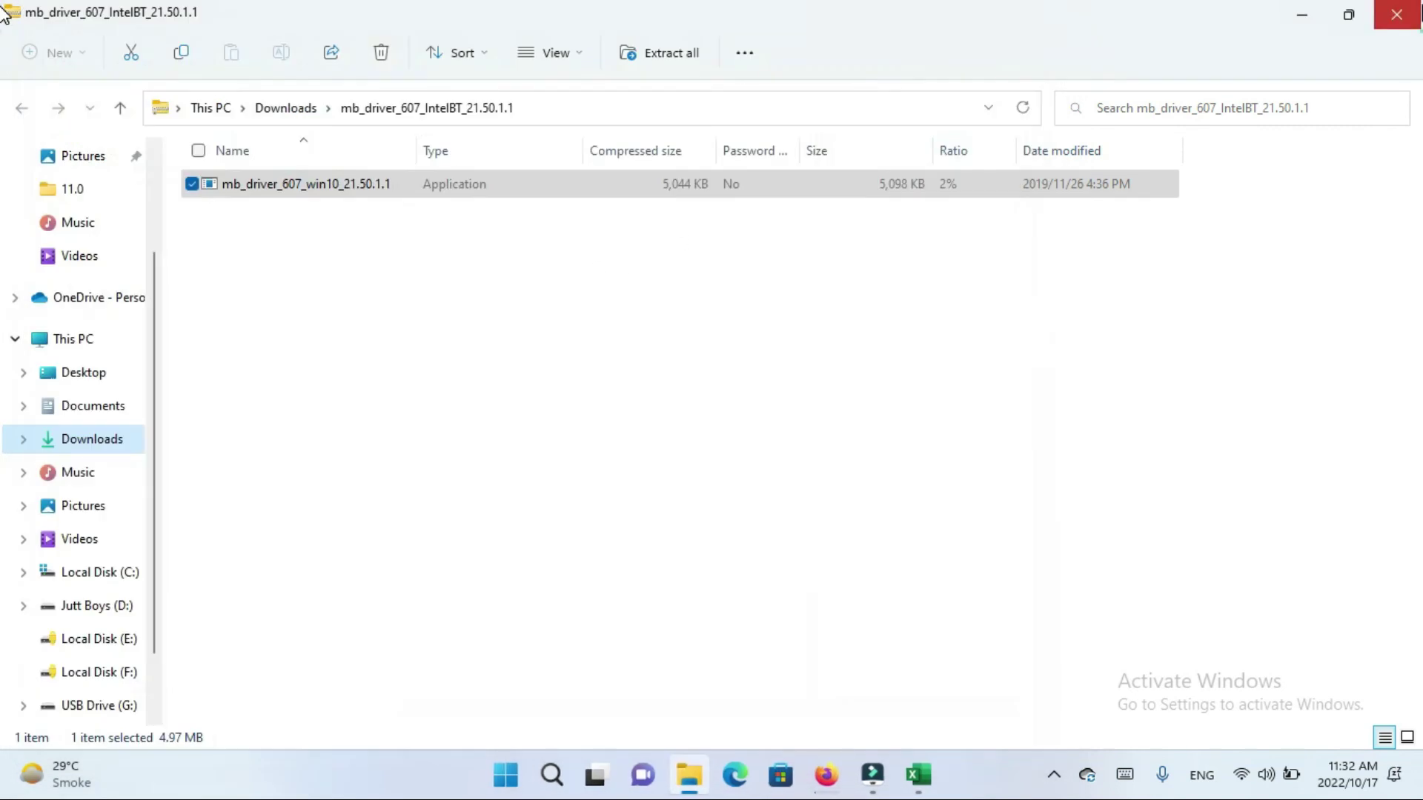
double_click(5, 12)
- Refresh the desktop and check the hidden system tray icons for Bluetooth
right_click(663, 48)
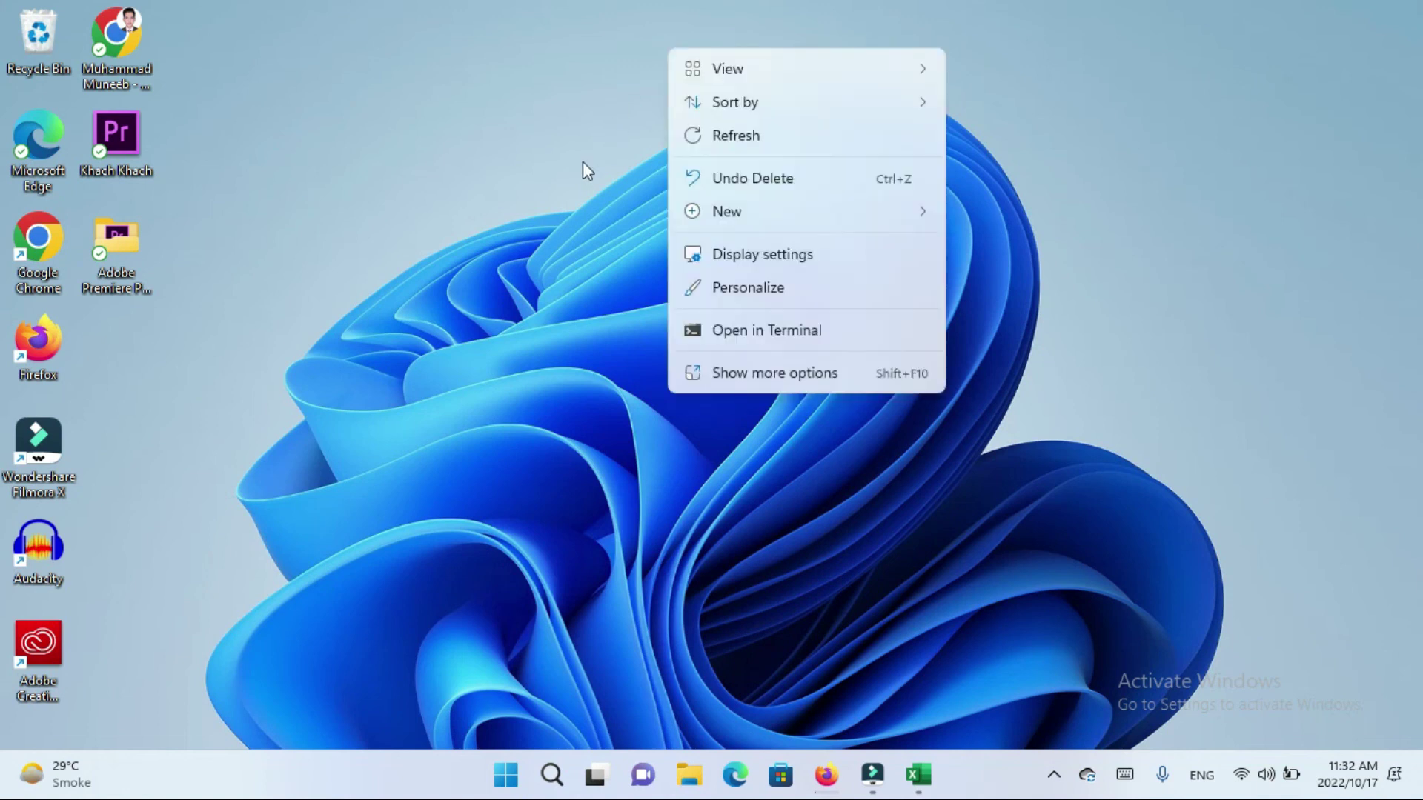
left_click(743, 133)
right_click(747, 132)
left_click(806, 216)
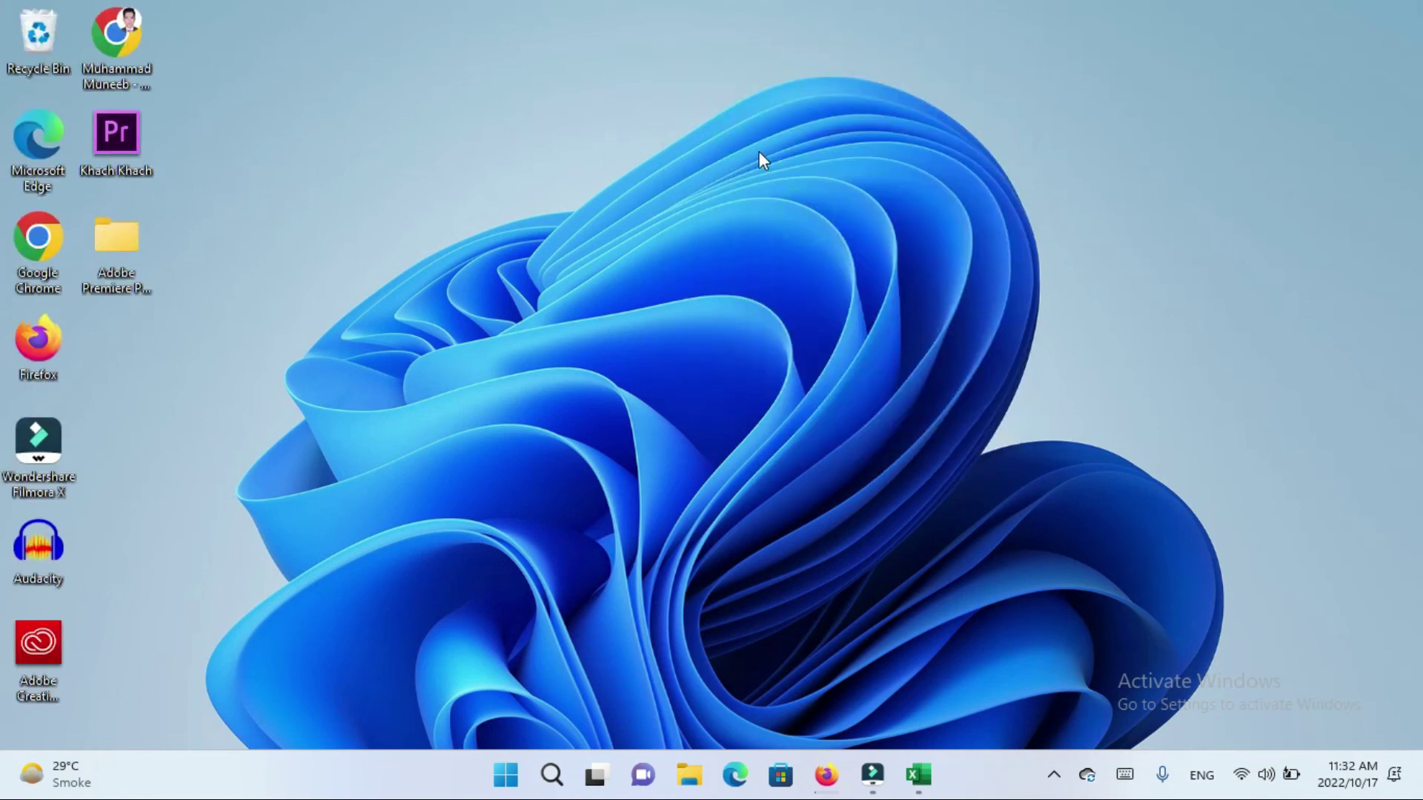
right_click(759, 151)
left_click(858, 242)
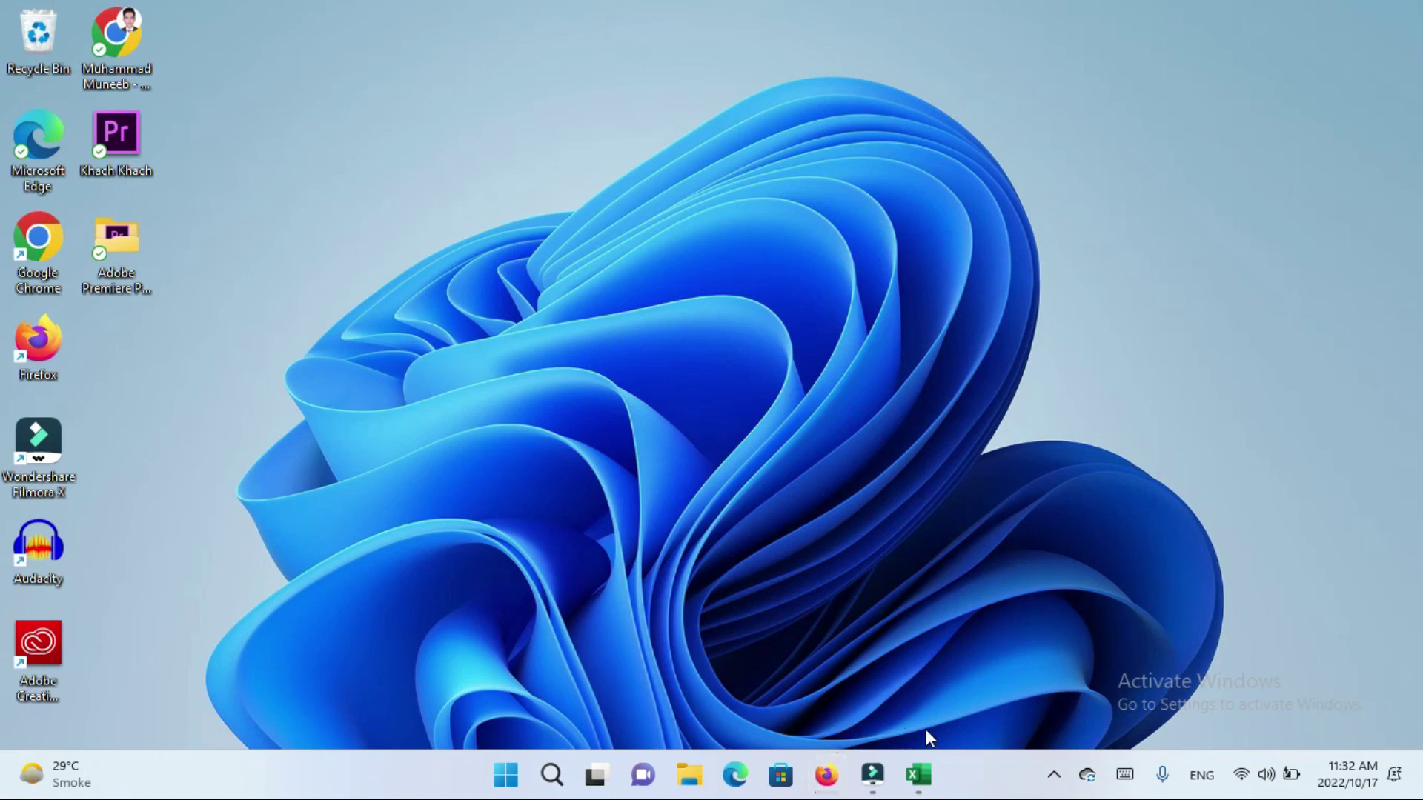
left_click(1054, 775)
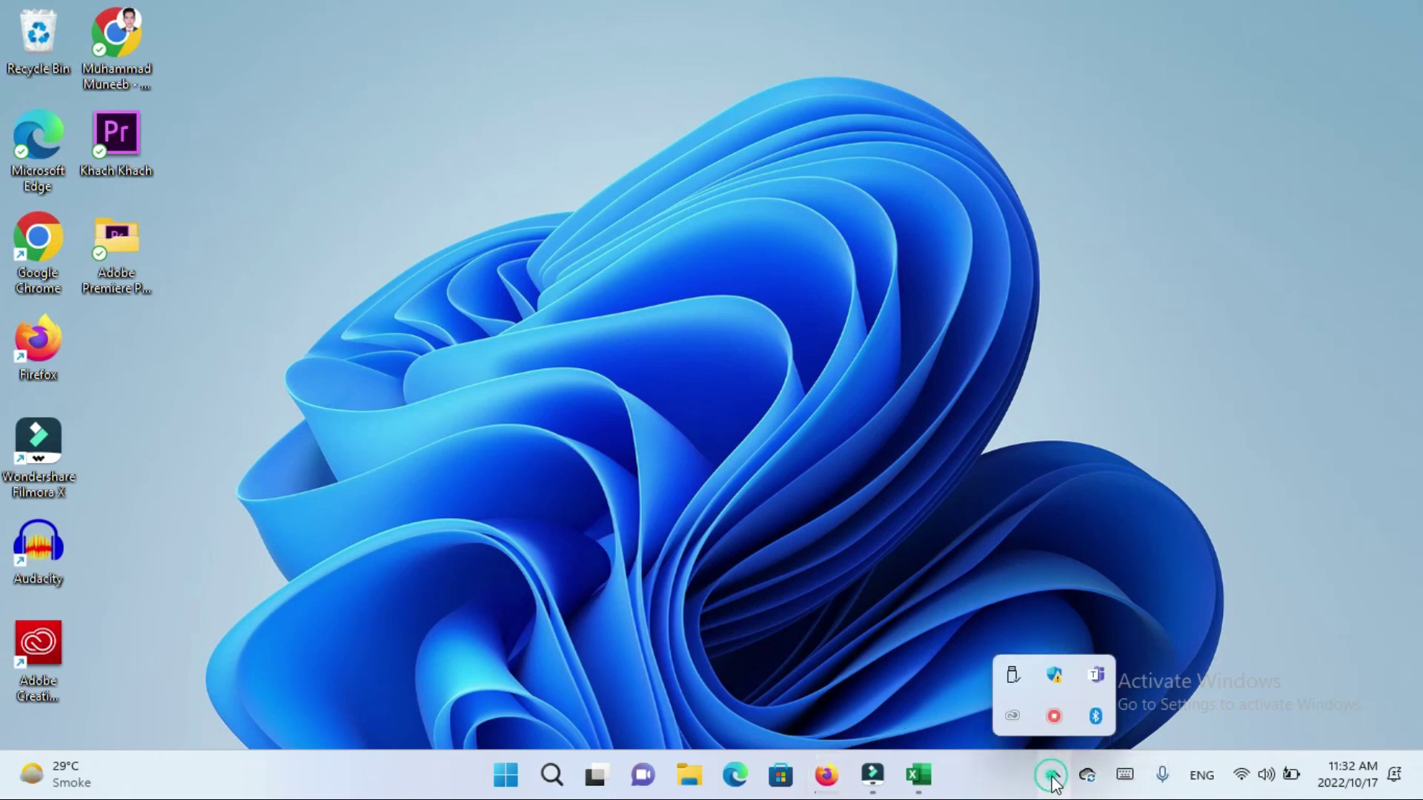
left_click(956, 712)
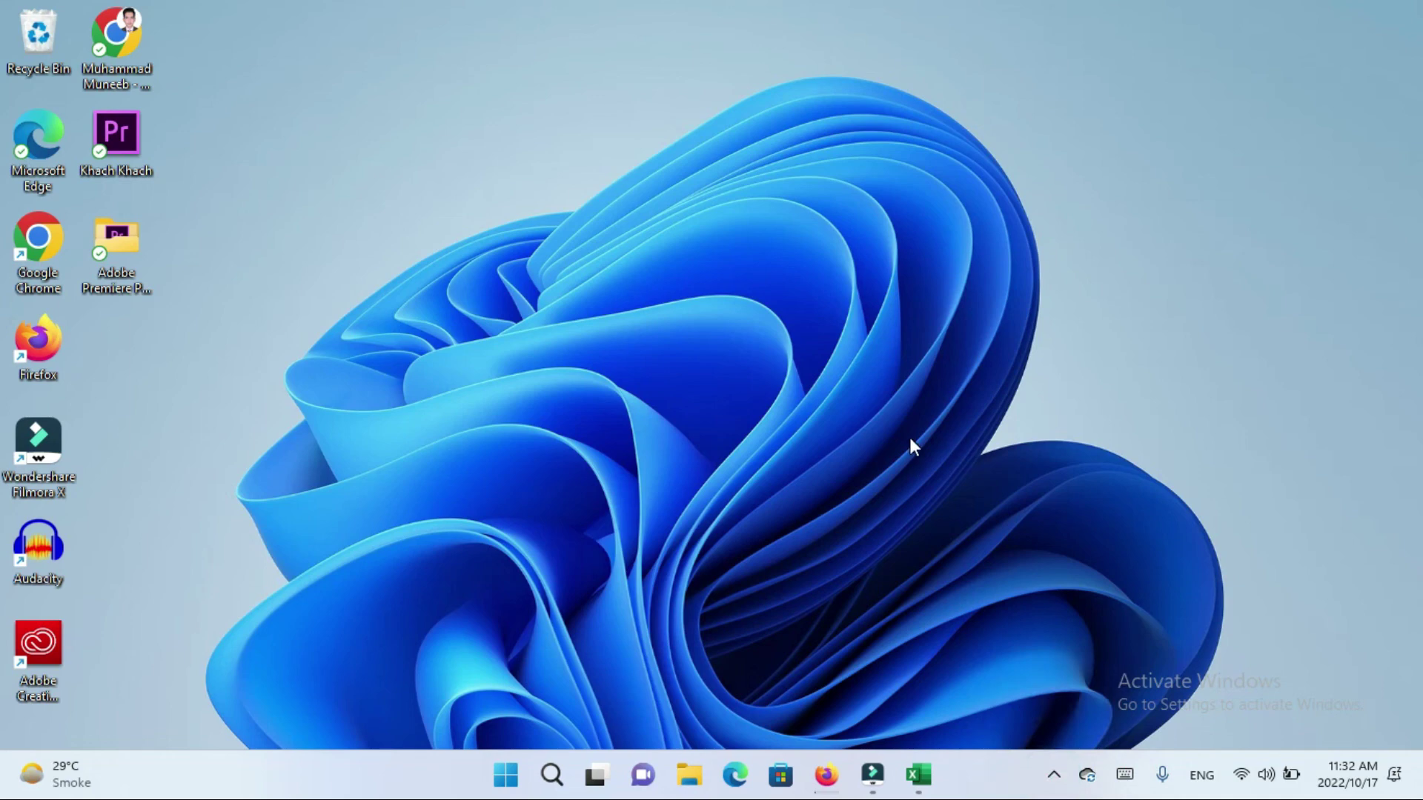